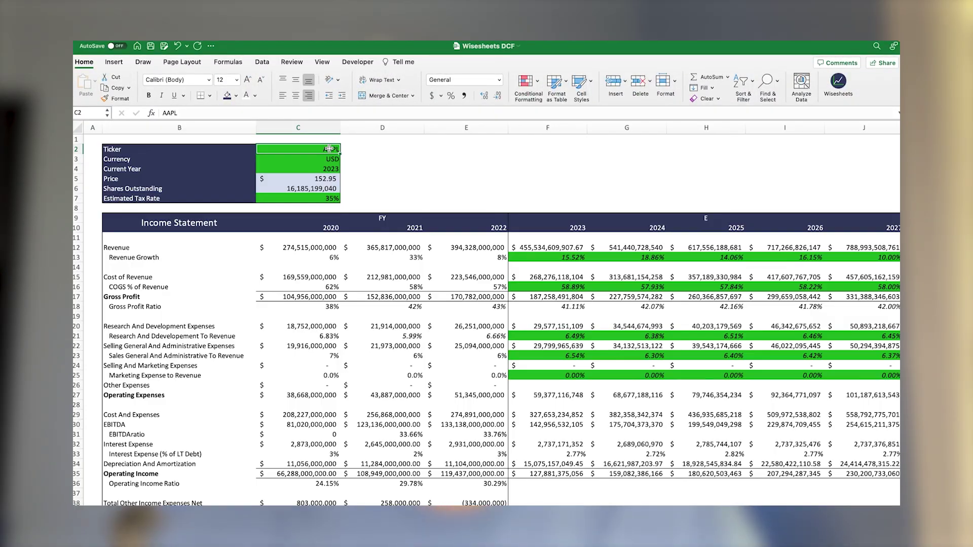
Step: Set the ticker of the DCF model to MSFT and review the projected revenue for 2023 to 2027
{"action": "type", "text": "MS"}
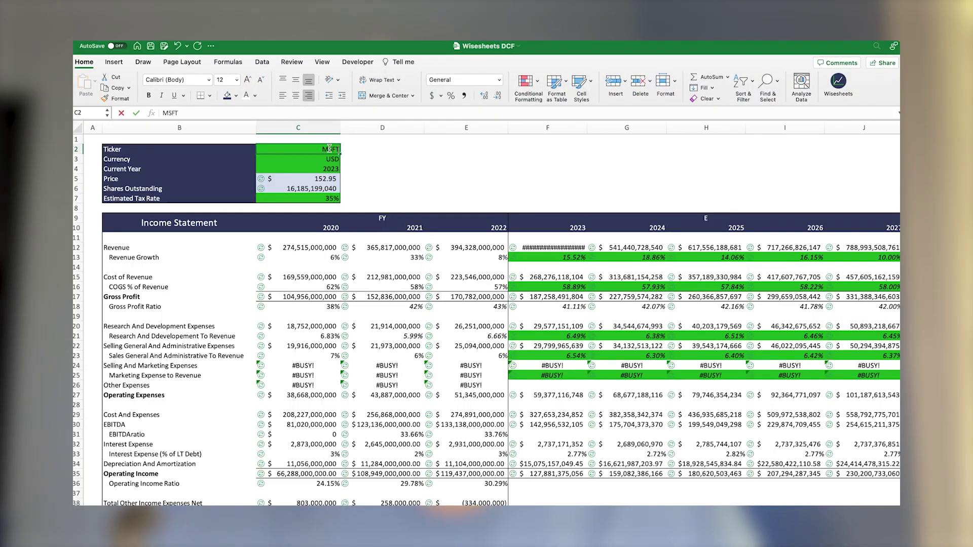
{"action": "type", "text": "FT"}
{"action": "key", "text": "Return"}
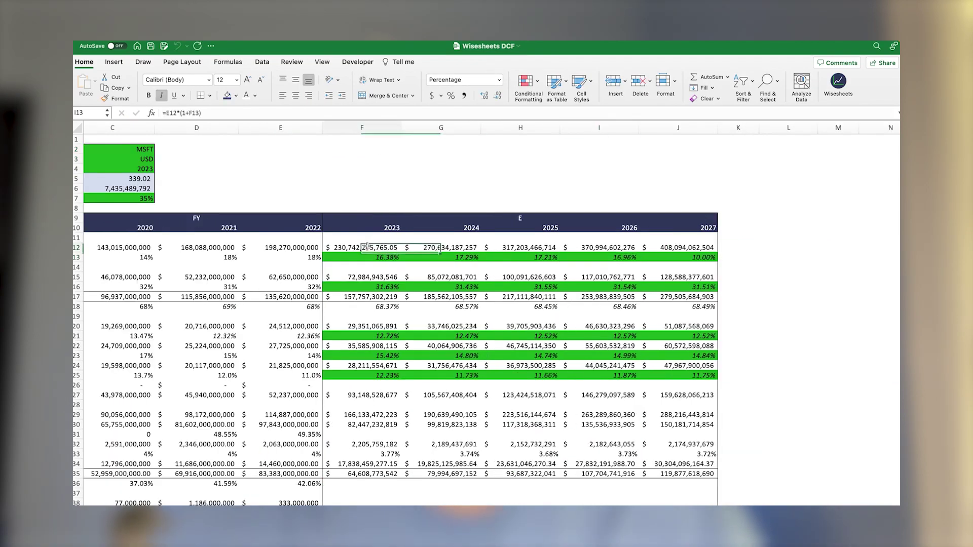
{"action": "left_click_drag", "start_coordinate": [504, 247], "coordinate": [704, 247]}
{"action": "scroll", "coordinate": [539, 294], "scroll_direction": "down", "scroll_amount": 3}
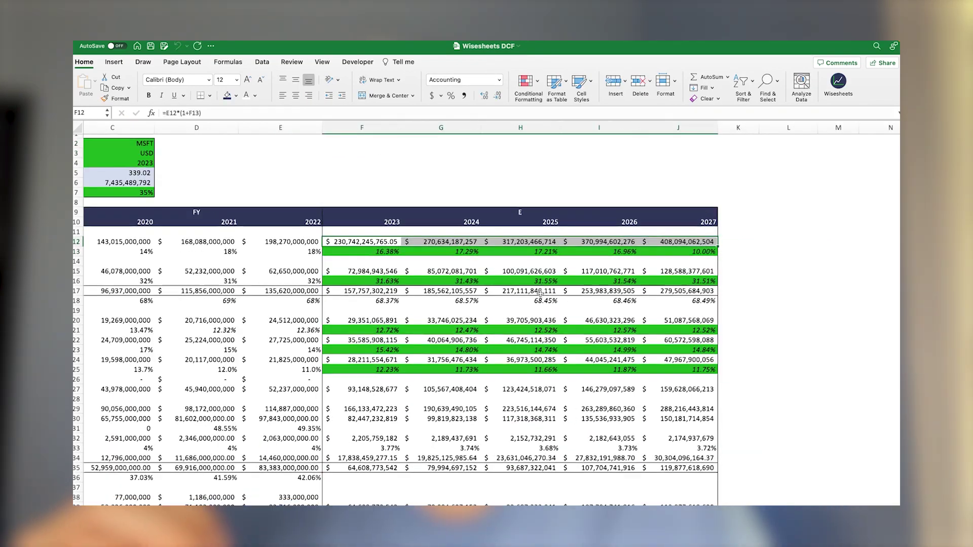
{"action": "scroll", "coordinate": [540, 294], "scroll_direction": "down", "scroll_amount": 5}
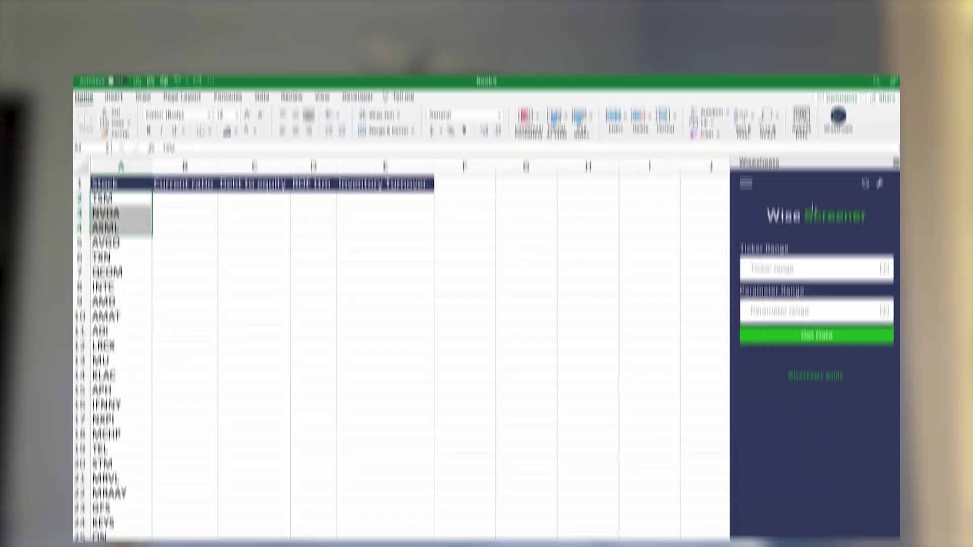
Step: Fetch Wise Screener data for the tickers in A2:A25 with the parameters in B1:E1, and review the ratios
{"action": "left_click_drag", "start_coordinate": [127, 198], "coordinate": [105, 523]}
{"action": "left_click_drag", "start_coordinate": [105, 490], "coordinate": [105, 502]}
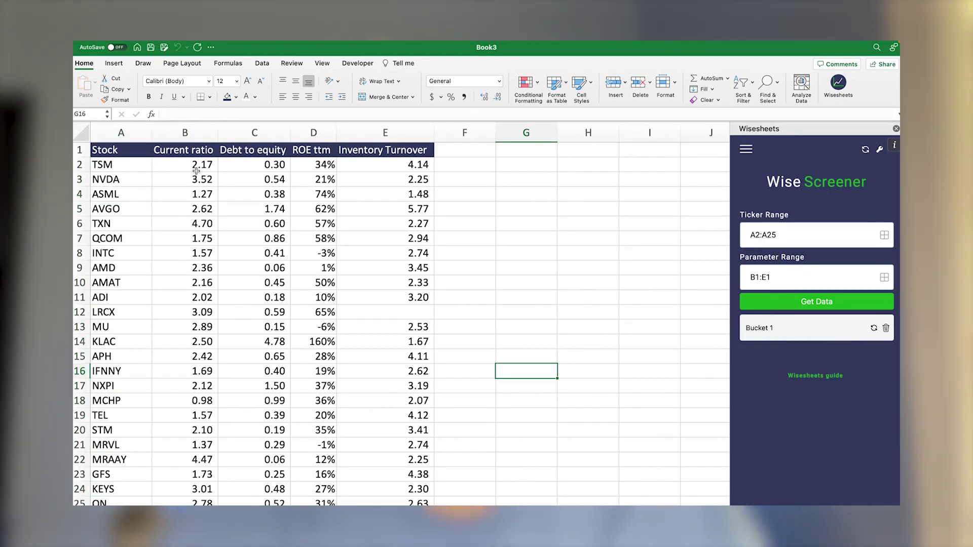
{"action": "left_click_drag", "start_coordinate": [192, 167], "coordinate": [385, 328]}
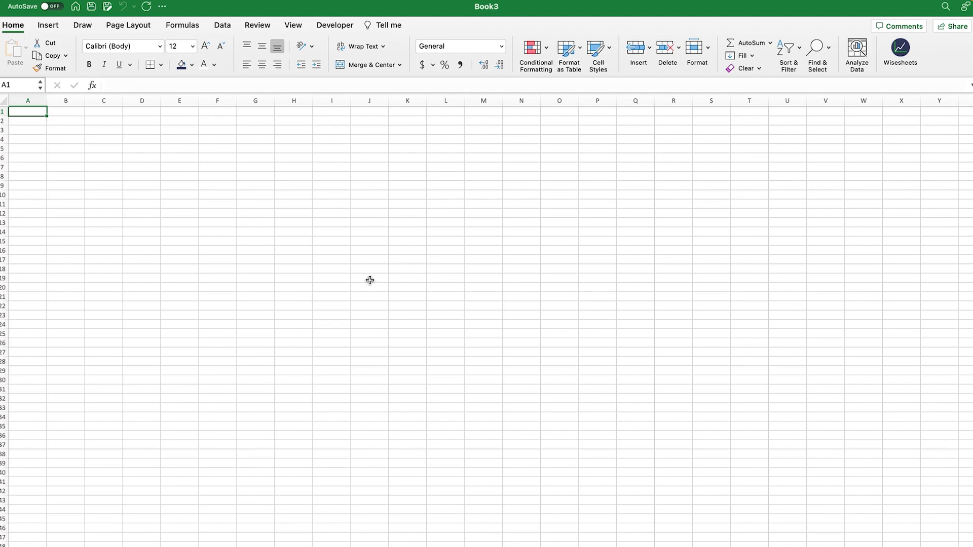
Step: Load Apple Inc.'s (AAPL, NASDAQ) annual standardized financials into the workbook with the Wisesheets Statement Dump, then close the add-in
{"action": "left_click", "coordinate": [902, 65]}
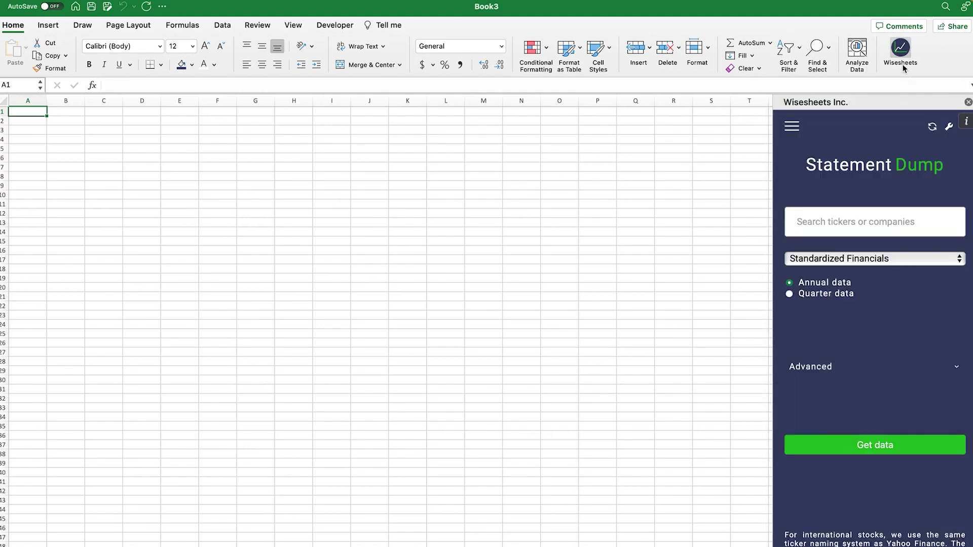
{"action": "left_click", "coordinate": [837, 220]}
{"action": "type", "text": "AAPL"}
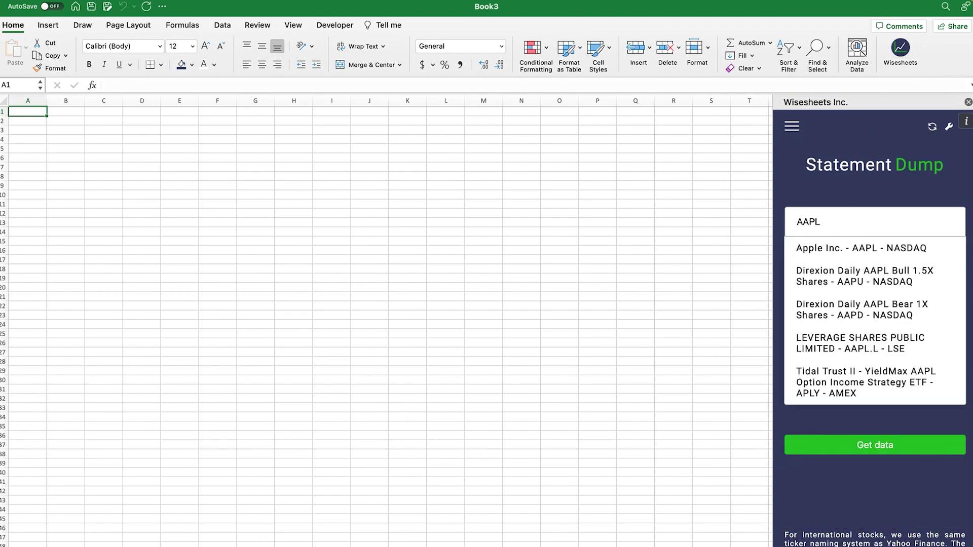
{"action": "left_click", "coordinate": [859, 246]}
{"action": "left_click", "coordinate": [894, 445]}
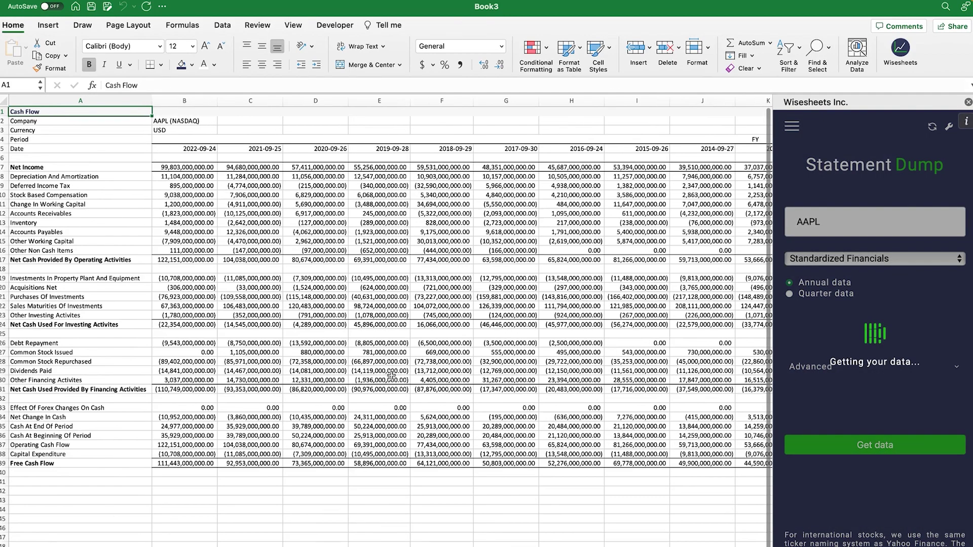
{"action": "left_click", "coordinate": [968, 103]}
Step: Examine the AAPL income statement, balance sheet and cash flow sheets, including the full date range and the net income row
{"action": "left_click", "coordinate": [138, 546]}
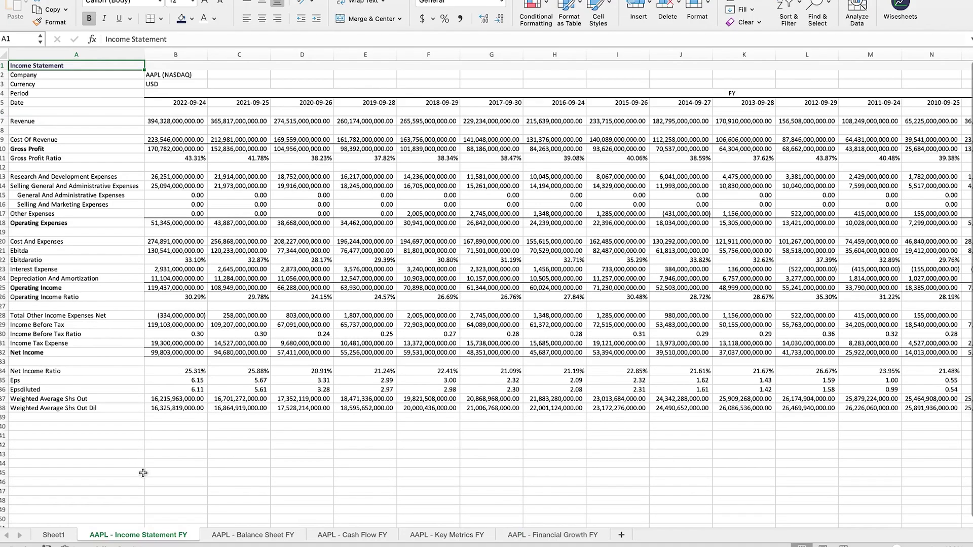
{"action": "left_click", "coordinate": [246, 546]}
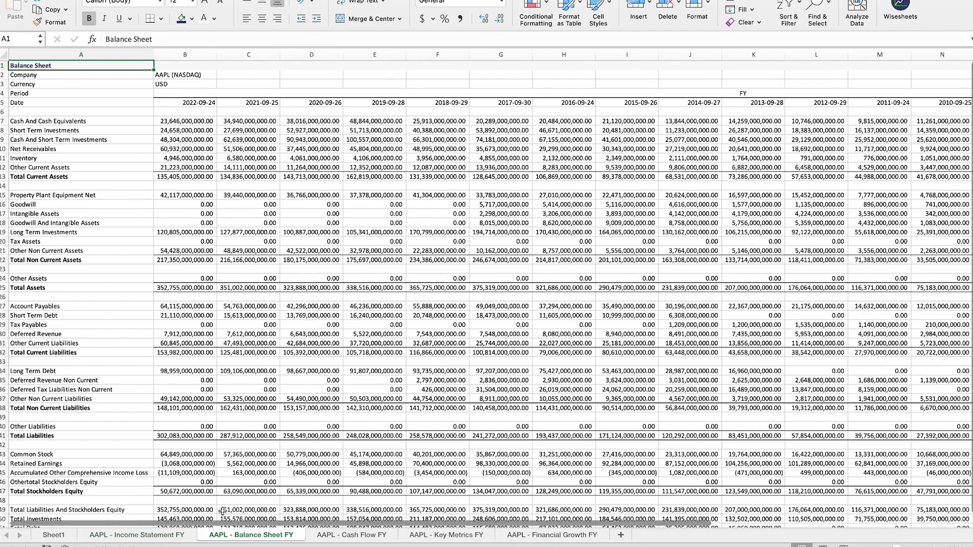
{"action": "scroll", "coordinate": [294, 507], "scroll_direction": "down", "scroll_amount": 3}
{"action": "left_click", "coordinate": [345, 536]}
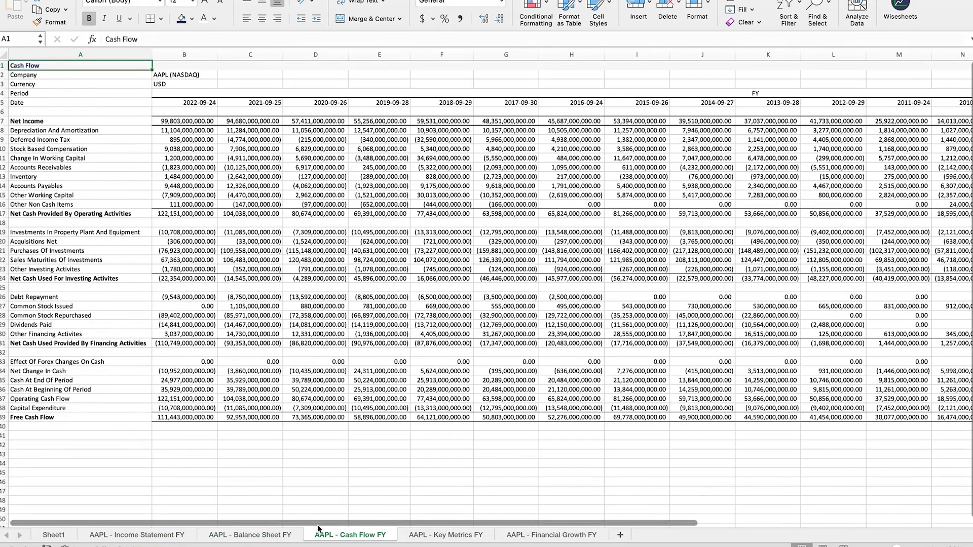
{"action": "scroll", "coordinate": [310, 527], "scroll_direction": "right", "scroll_amount": 10}
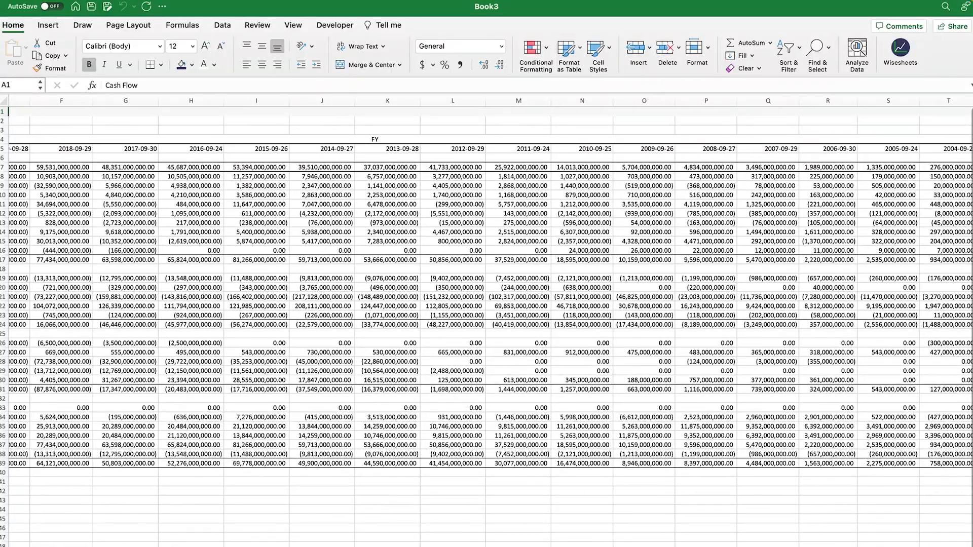
{"action": "scroll", "coordinate": [486, 320], "scroll_direction": "left", "scroll_amount": 10}
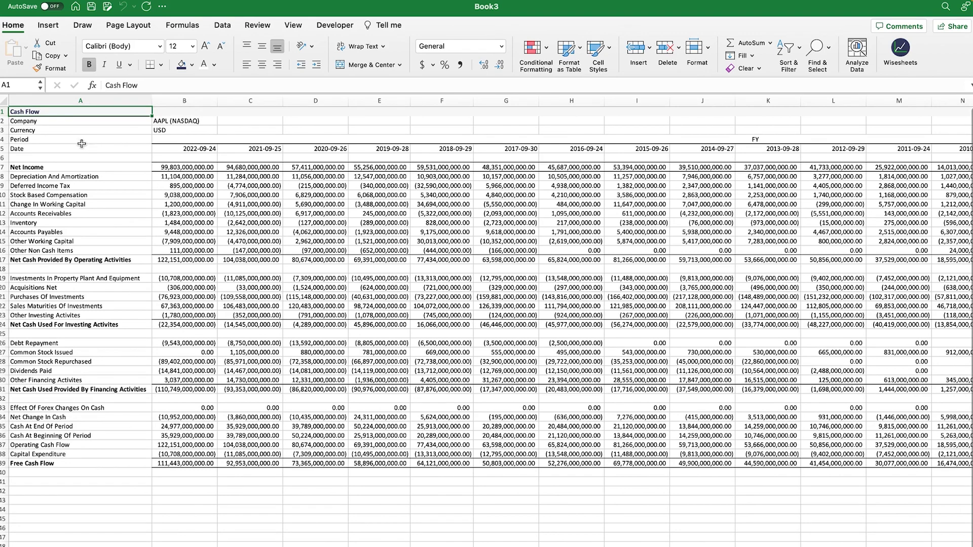
{"action": "left_click_drag", "start_coordinate": [78, 168], "coordinate": [749, 167]}
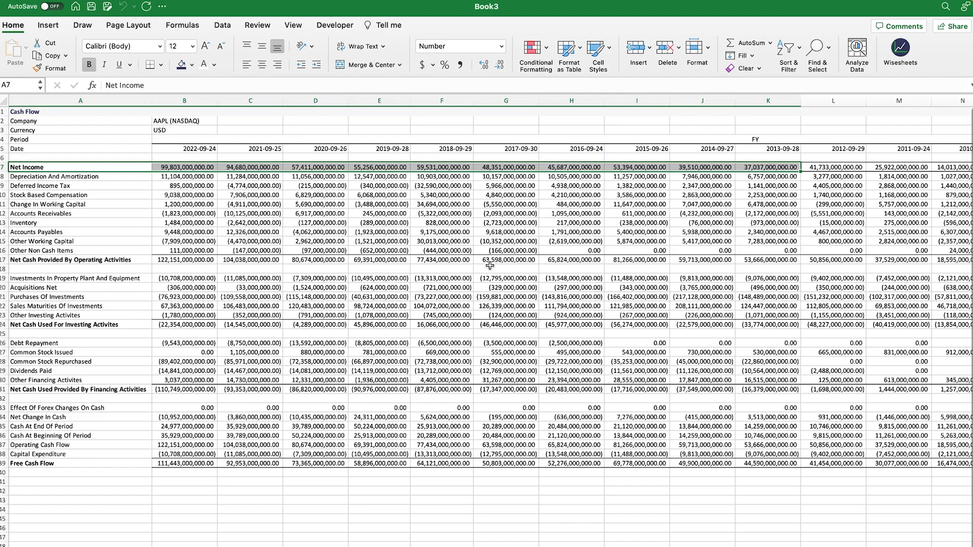
{"action": "left_click", "coordinate": [411, 471]}
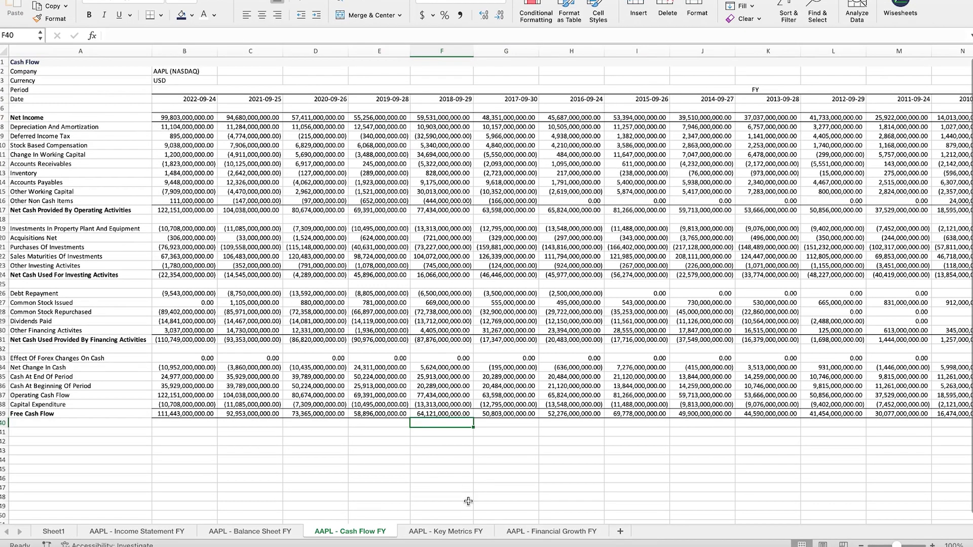
Step: Review the AAPL Key Metrics and Financial Growth sheets
{"action": "left_click", "coordinate": [445, 531]}
{"action": "scroll", "coordinate": [190, 323], "scroll_direction": "down", "scroll_amount": 3}
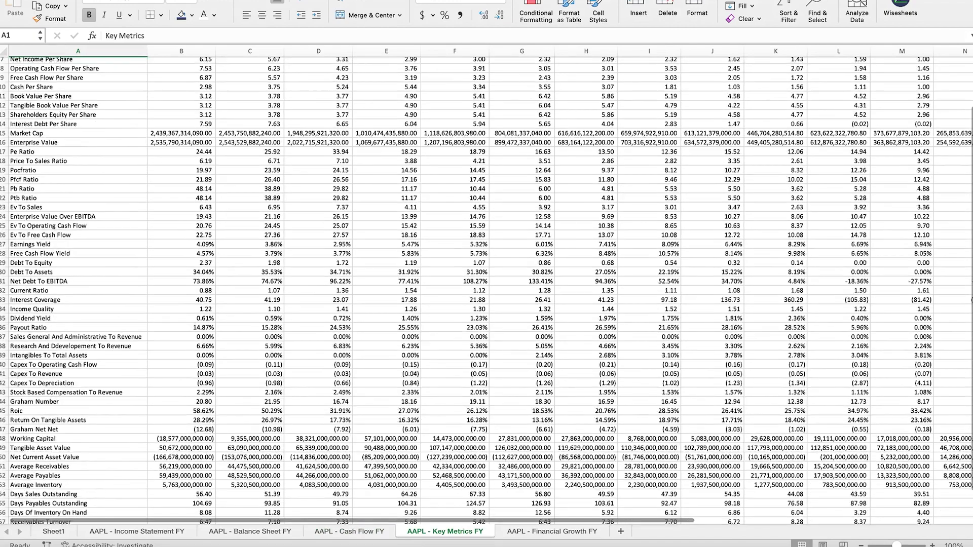
{"action": "key", "text": "ctrl+Page_Down"}
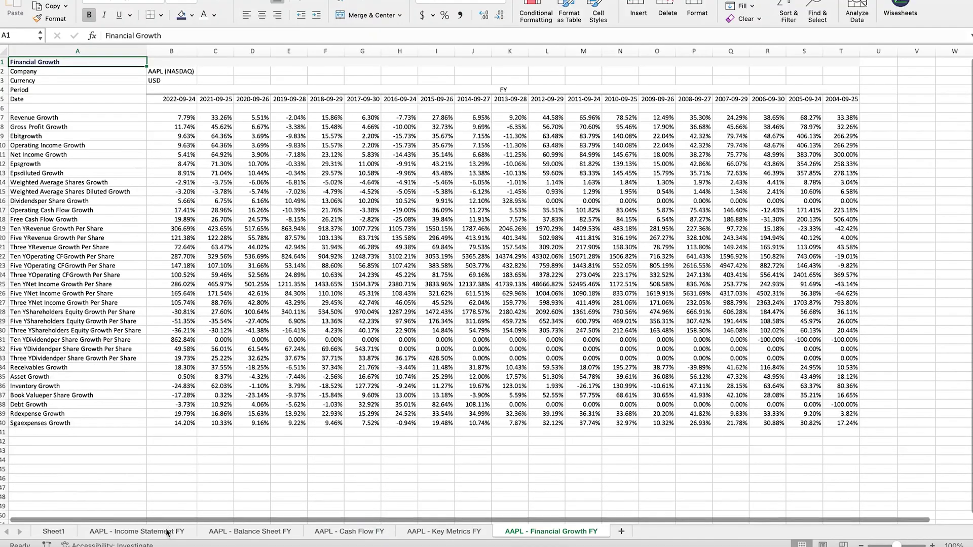
Step: Return to the AAPL income statement and examine its line items from Revenue to Weighted Average Shs Out Dil
{"action": "left_click", "coordinate": [164, 533]}
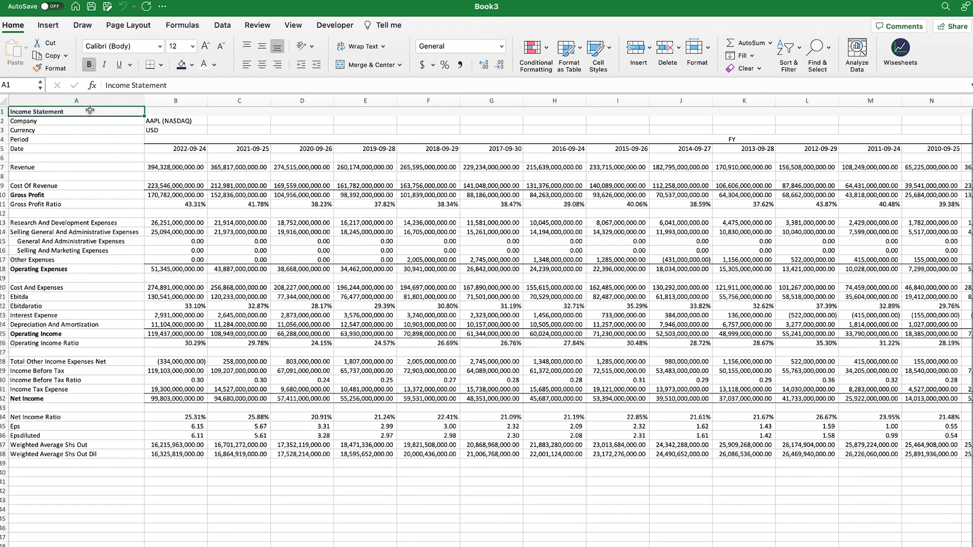
{"action": "left_click_drag", "start_coordinate": [90, 110], "coordinate": [494, 454]}
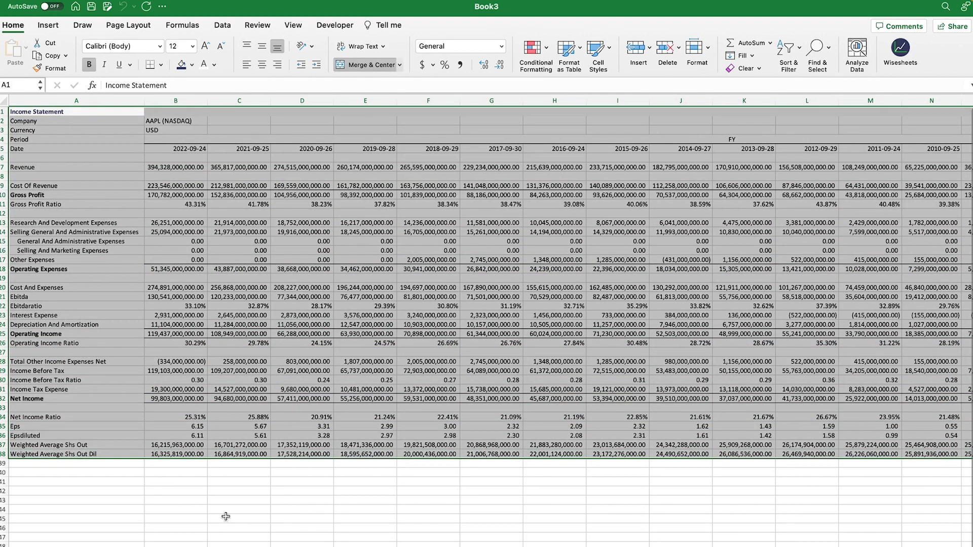
{"action": "left_click", "coordinate": [162, 504]}
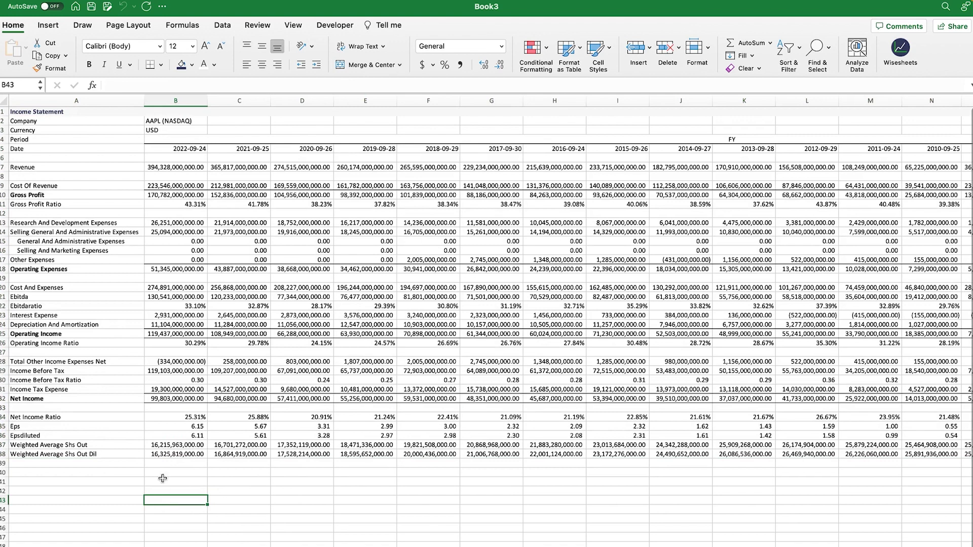
{"action": "mouse_move", "coordinate": [54, 171]}
{"action": "left_mouse_down"}
{"action": "mouse_move", "coordinate": [76, 169]}
{"action": "mouse_move", "coordinate": [256, 228]}
{"action": "mouse_move", "coordinate": [390, 370]}
{"action": "mouse_move", "coordinate": [451, 455]}
{"action": "left_mouse_up"}
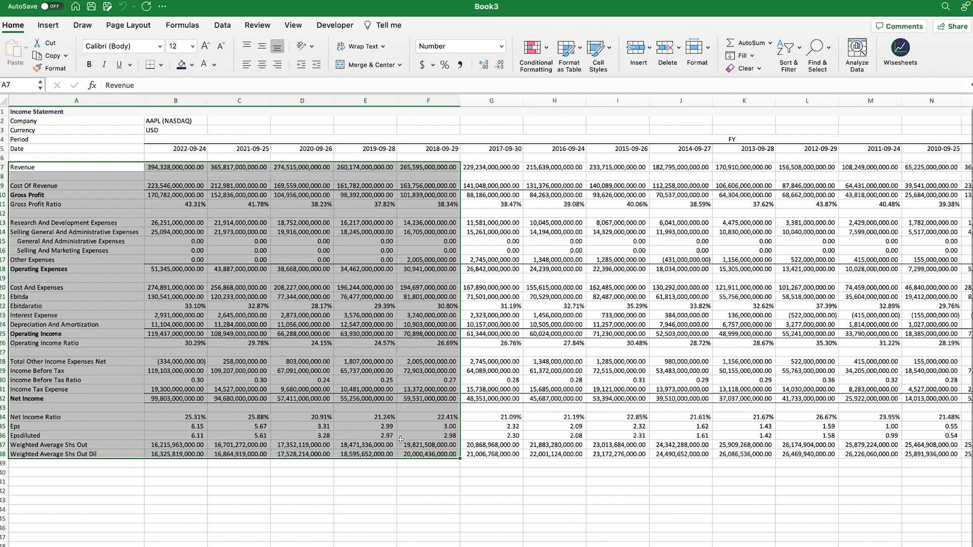
{"action": "left_click", "coordinate": [114, 476]}
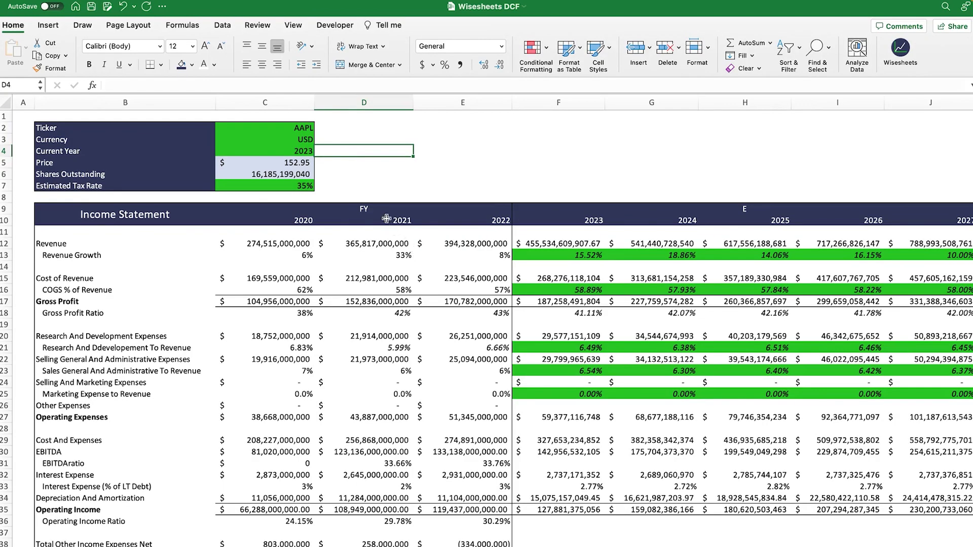
Step: In the Wisesheets DCF workbook, change the ticker in cell C2 to MSFT
{"action": "left_click", "coordinate": [302, 127]}
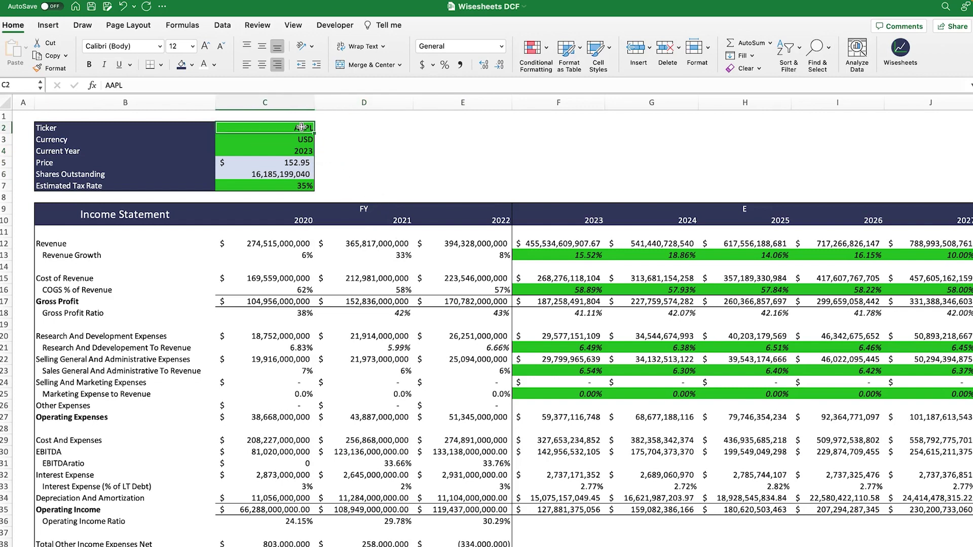
{"action": "type", "text": "MSFT"}
{"action": "key", "text": "Return"}
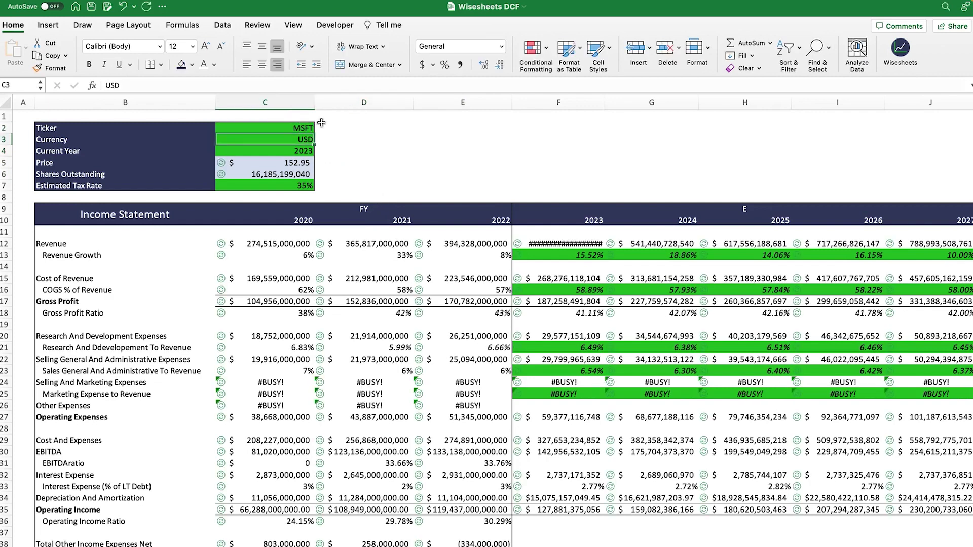
Step: Examine the 2020 to 2022 income statement figures, the formula behind them and the historical revenue growth row
{"action": "scroll", "coordinate": [434, 172], "scroll_direction": "down", "scroll_amount": 1}
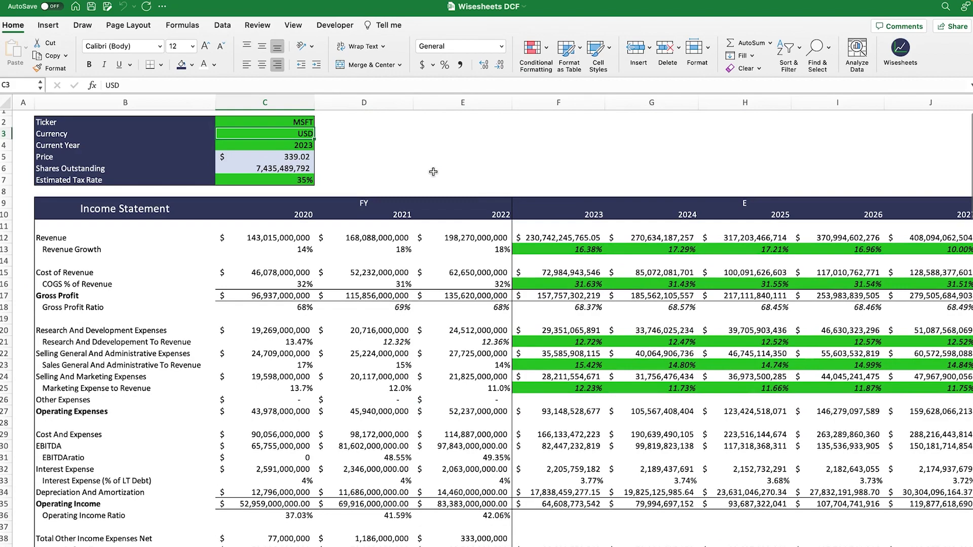
{"action": "left_click_drag", "start_coordinate": [278, 237], "coordinate": [502, 446]}
{"action": "scroll", "coordinate": [402, 434], "scroll_direction": "down", "scroll_amount": 20}
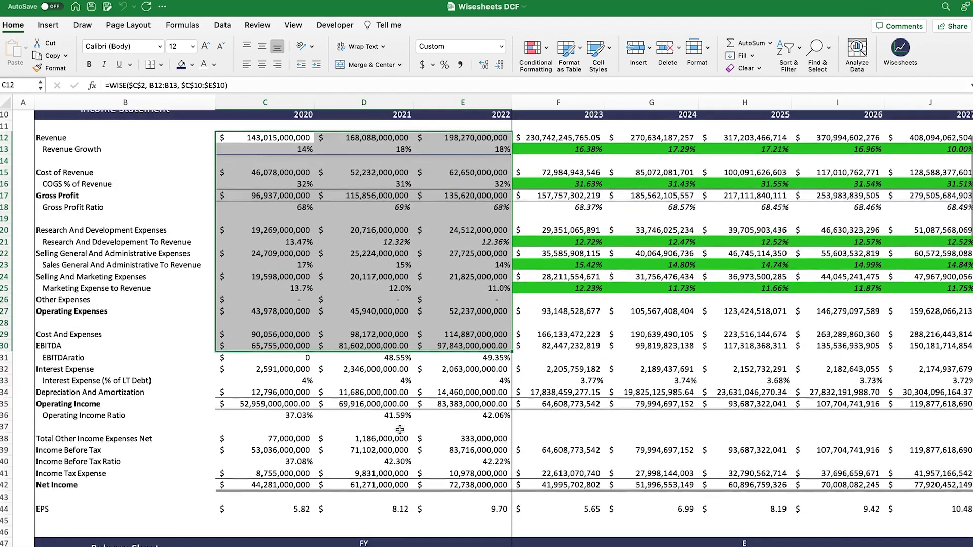
{"action": "scroll", "coordinate": [401, 395], "scroll_direction": "up", "scroll_amount": 20}
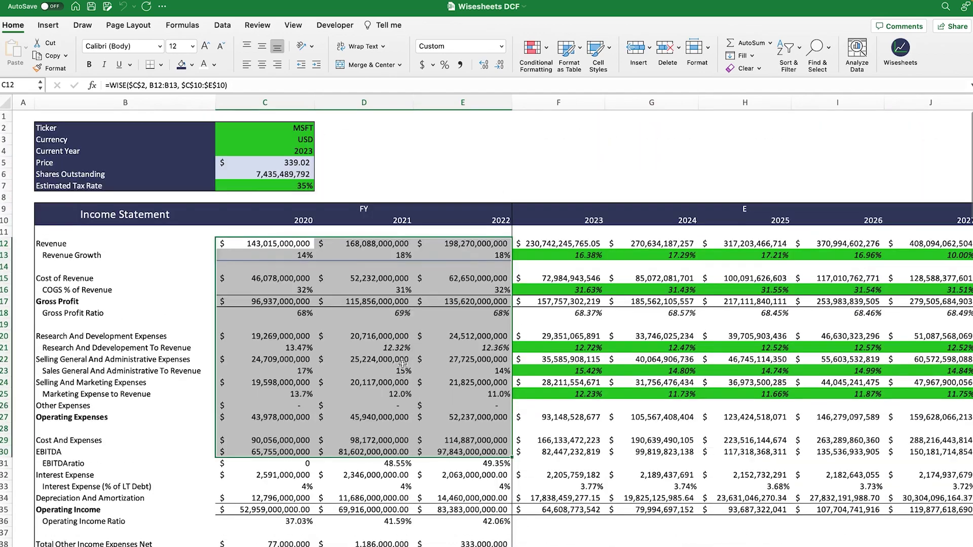
{"action": "left_click", "coordinate": [329, 299]}
{"action": "left_click", "coordinate": [287, 256]}
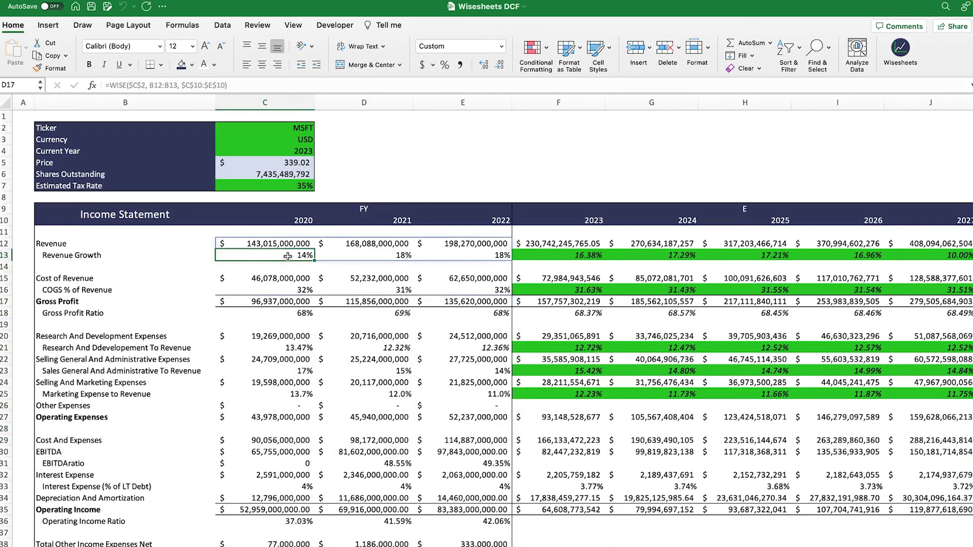
{"action": "left_click_drag", "start_coordinate": [289, 257], "coordinate": [443, 258]}
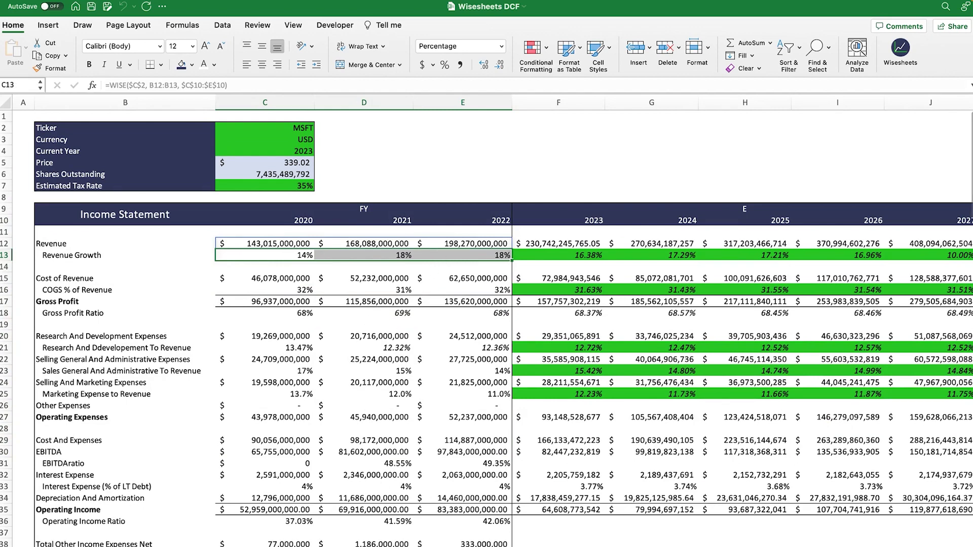
Step: Inspect the formulas behind the 2023 to 2027 revenue growth estimates and the revenue projections based on them
{"action": "scroll", "coordinate": [386, 482], "scroll_direction": "right", "scroll_amount": 5}
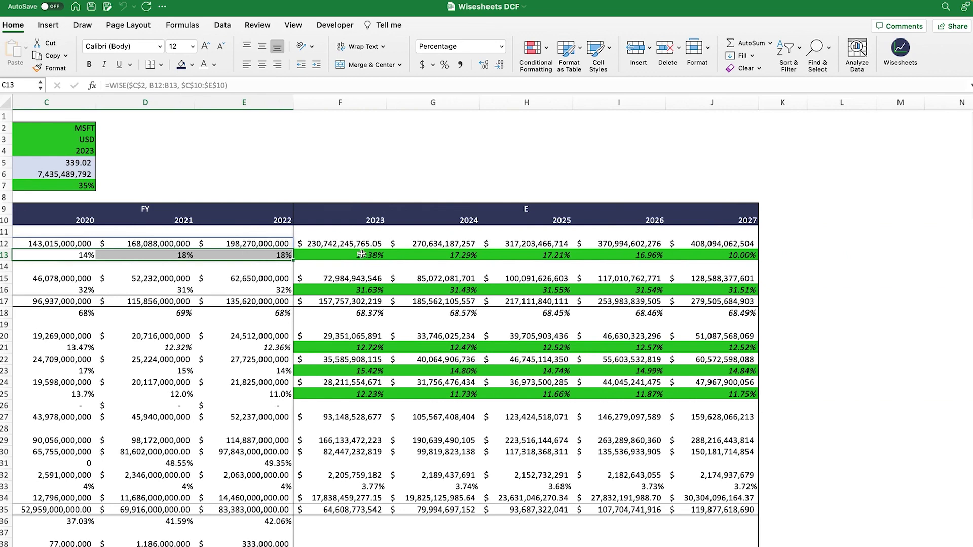
{"action": "left_click_drag", "start_coordinate": [362, 256], "coordinate": [700, 258]}
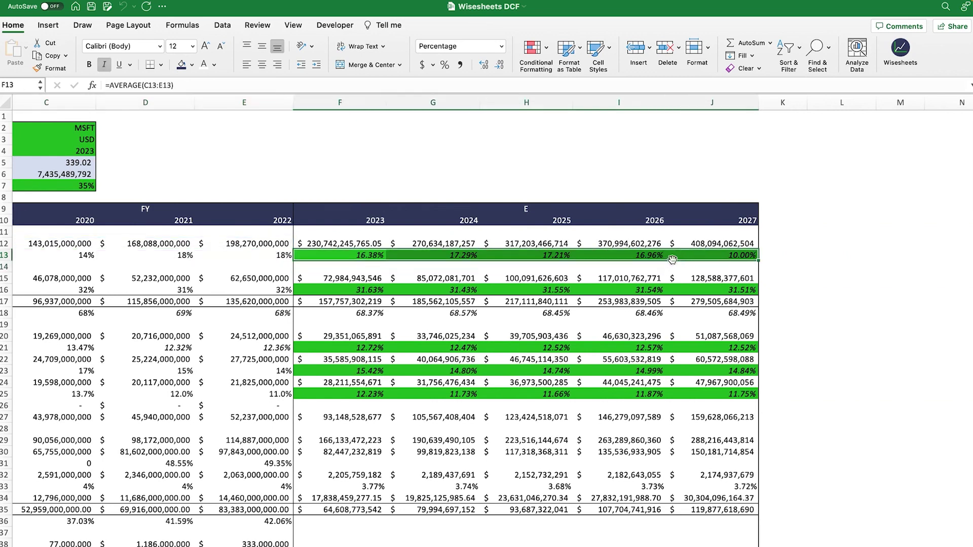
{"action": "left_click_drag", "start_coordinate": [371, 256], "coordinate": [714, 255]}
{"action": "left_click", "coordinate": [354, 255]}
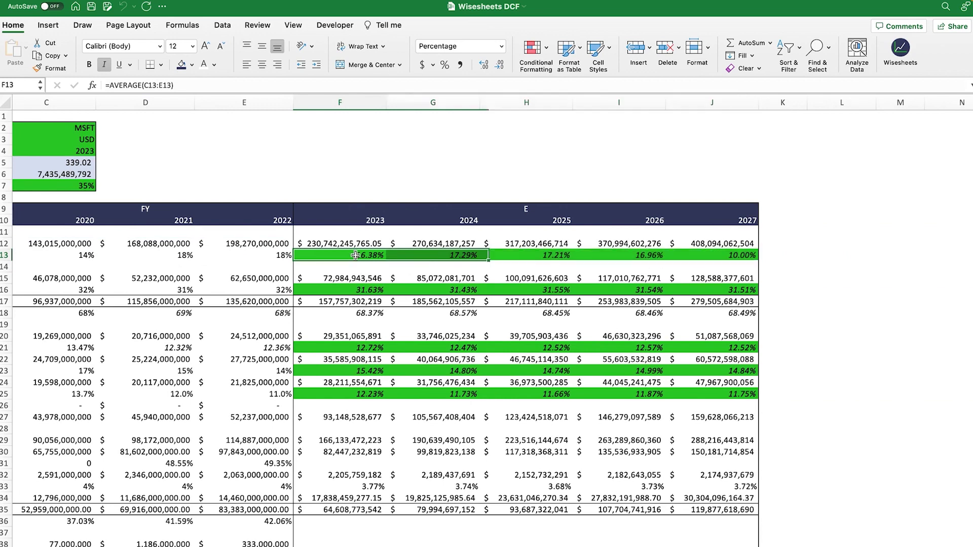
{"action": "left_click", "coordinate": [433, 256]}
{"action": "left_click", "coordinate": [525, 255]}
{"action": "left_click", "coordinate": [604, 253]}
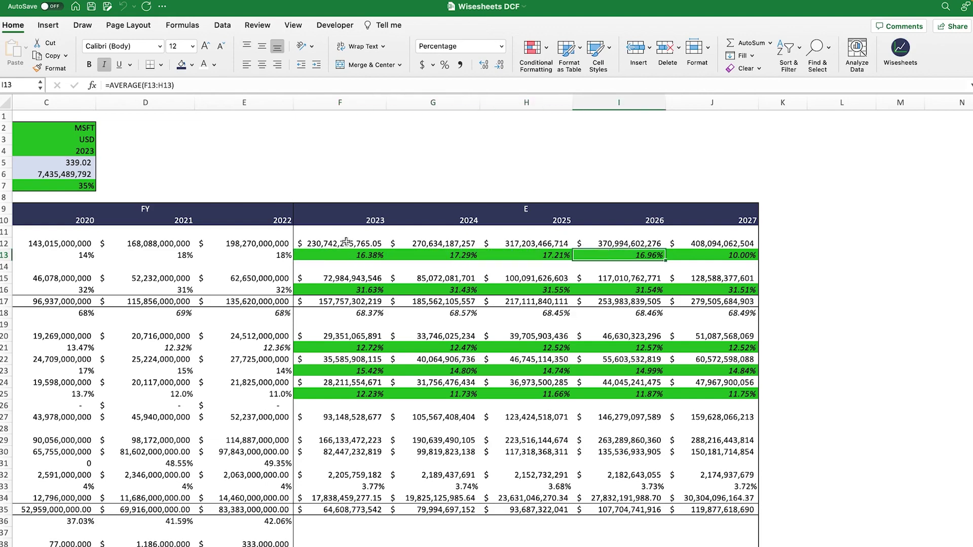
{"action": "left_click", "coordinate": [375, 243]}
{"action": "left_click_drag", "start_coordinate": [375, 243], "coordinate": [720, 244]}
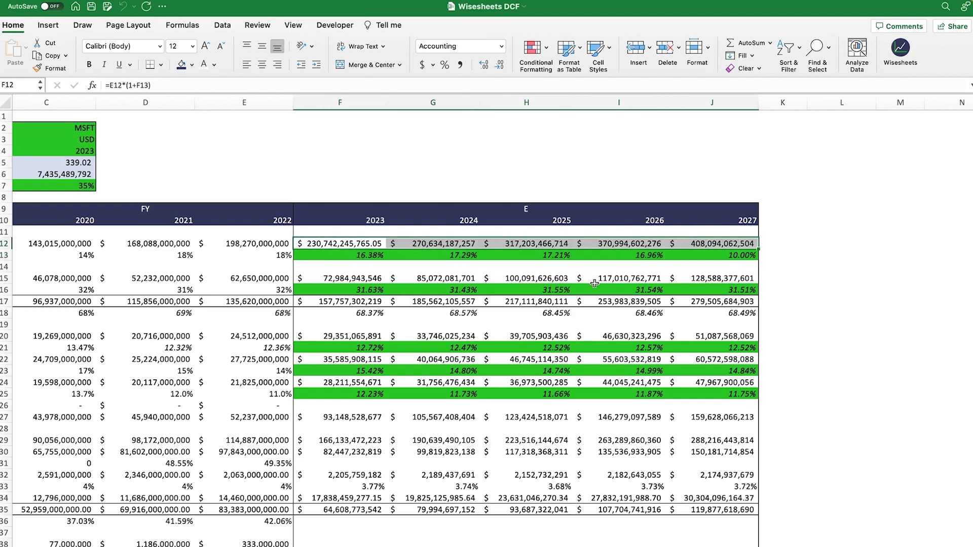
Step: Look through the remaining statement projections, then open the DCF sheet and examine its assumptions, WACC calculation and value chart
{"action": "scroll", "coordinate": [549, 298], "scroll_direction": "down", "scroll_amount": 3}
{"action": "scroll", "coordinate": [549, 298], "scroll_direction": "down", "scroll_amount": 15}
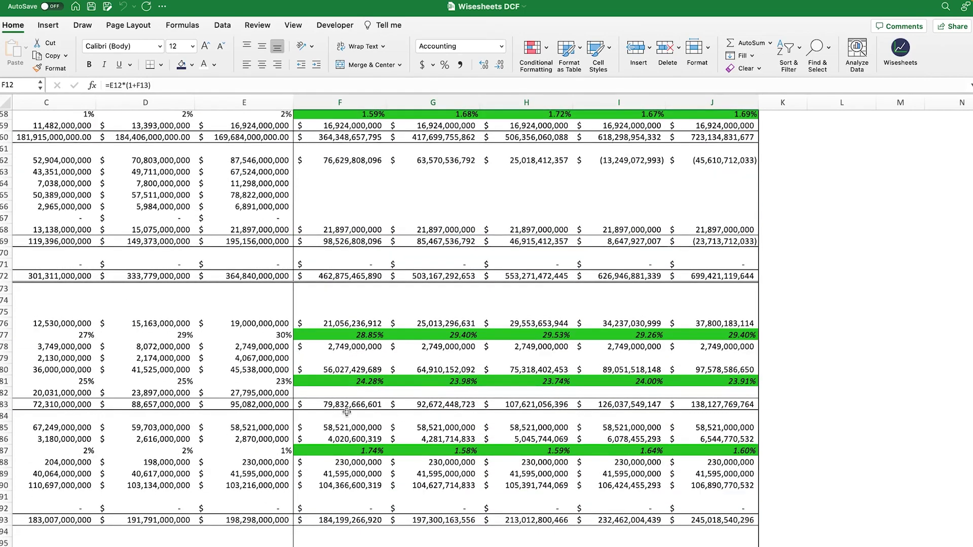
{"action": "scroll", "coordinate": [347, 412], "scroll_direction": "down", "scroll_amount": 3}
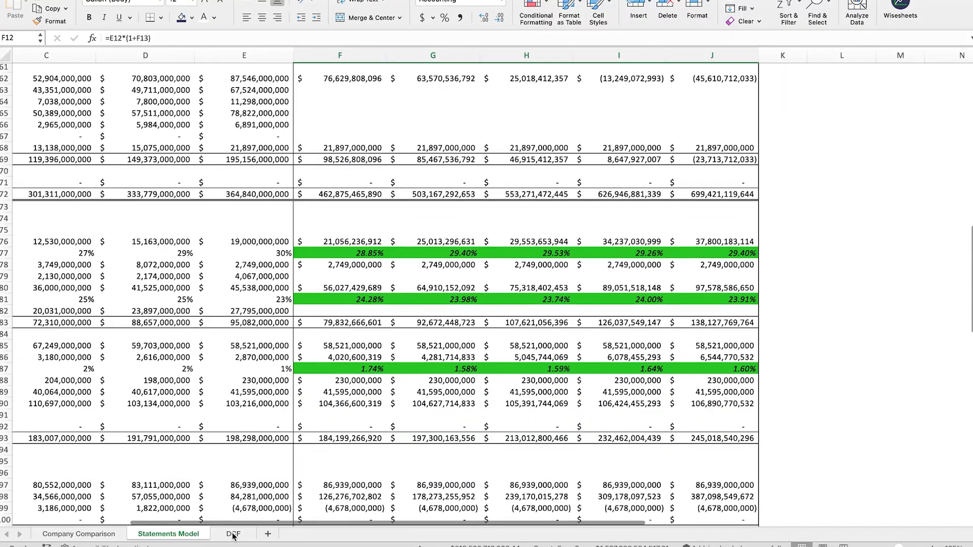
{"action": "left_click", "coordinate": [233, 534]}
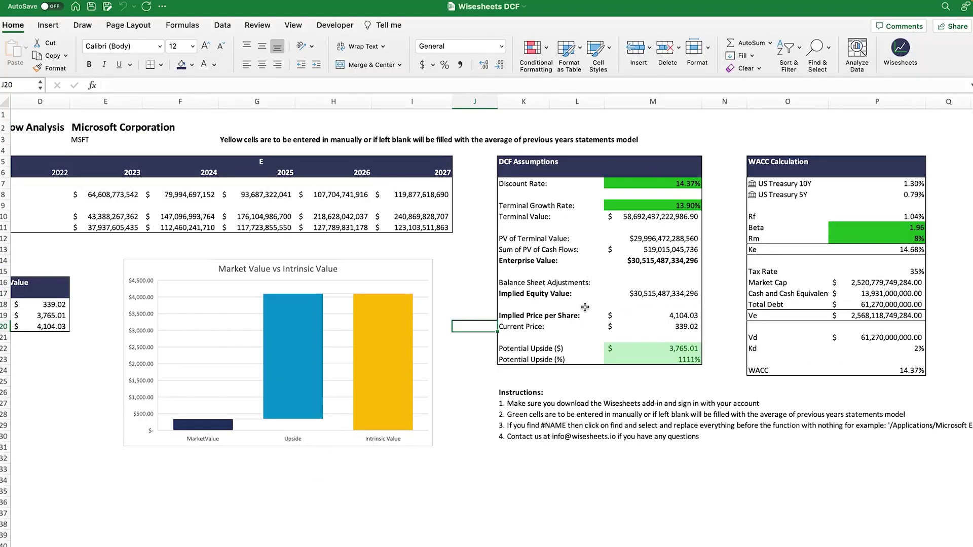
{"action": "scroll", "coordinate": [271, 502], "scroll_direction": "left", "scroll_amount": 3}
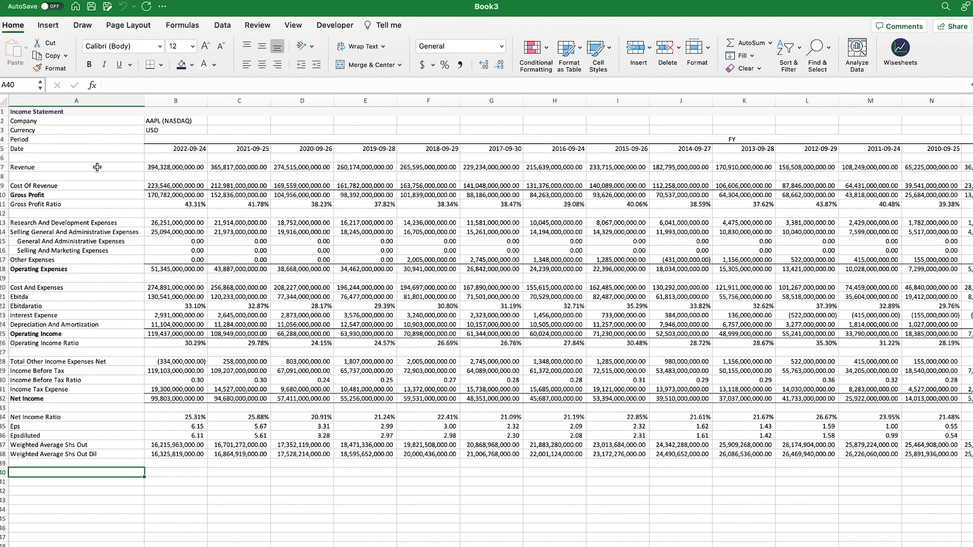
Step: Switch to the AAPL income statement in Book3 and examine its line items, the Revenue row and the 2022-09-24 revenue figure
{"action": "left_click_drag", "start_coordinate": [97, 168], "coordinate": [404, 455]}
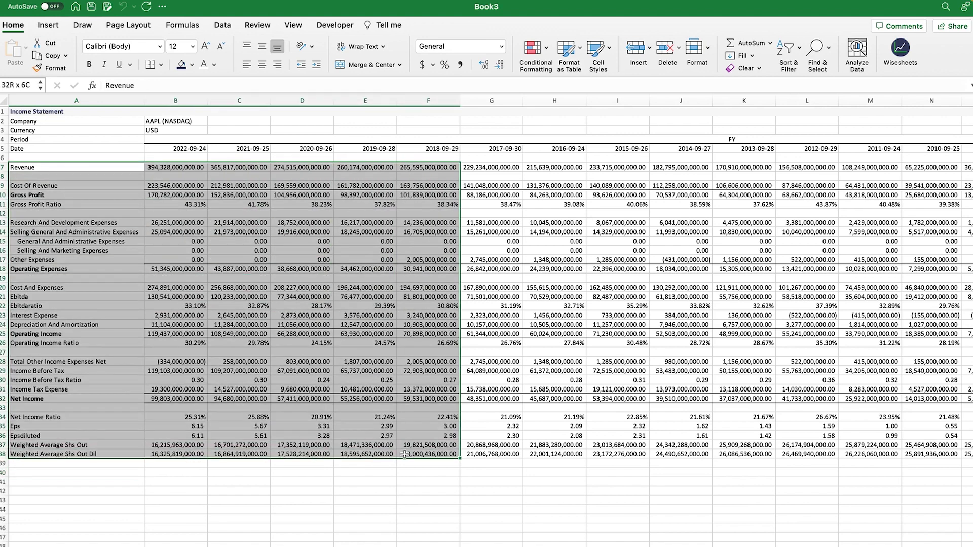
{"action": "left_click", "coordinate": [346, 471]}
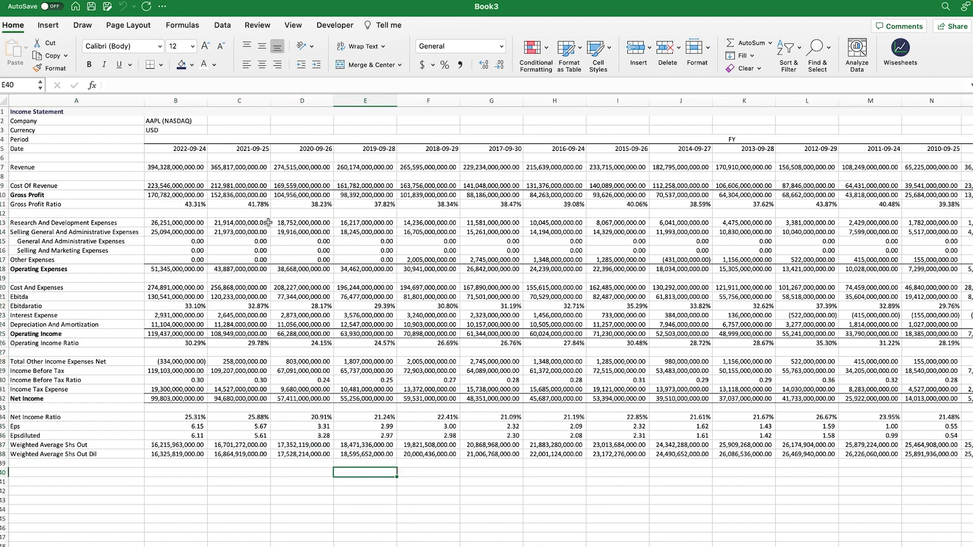
{"action": "left_click", "coordinate": [82, 167]}
{"action": "left_click_drag", "start_coordinate": [81, 166], "coordinate": [344, 164]}
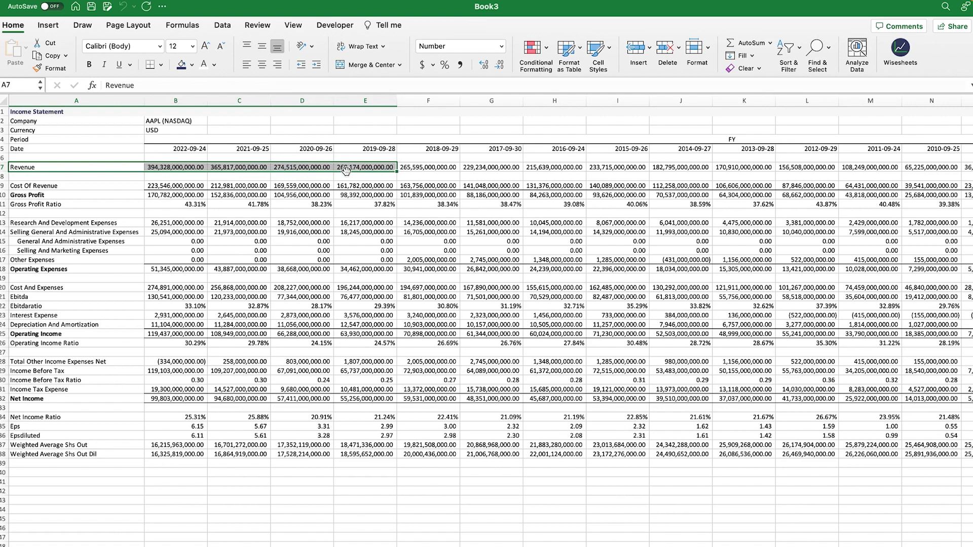
{"action": "left_click", "coordinate": [177, 150]}
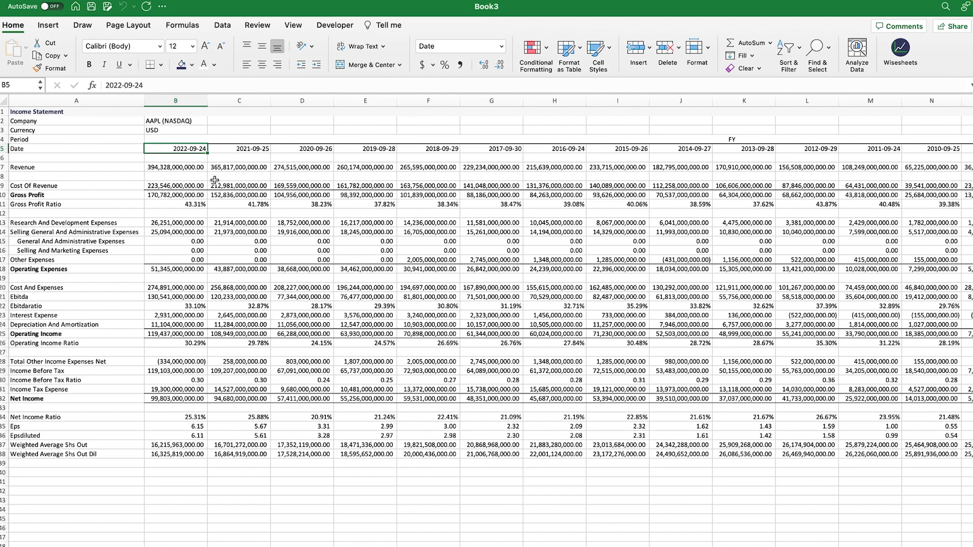
{"action": "left_click", "coordinate": [185, 170]}
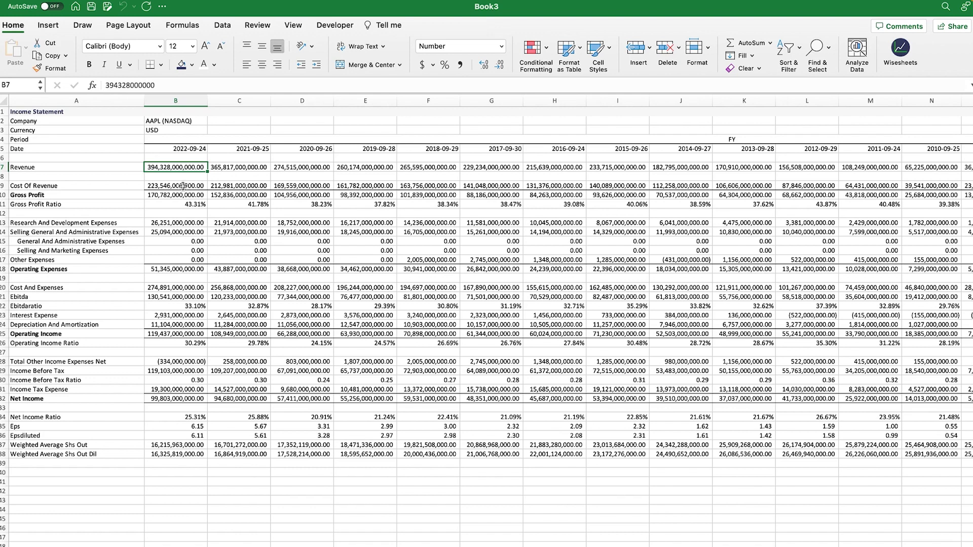
Step: Trace the 2022-09-24 column from Revenue through the costs and expenses from Cost Of Revenue down to Net Income
{"action": "left_click_drag", "start_coordinate": [187, 187], "coordinate": [187, 380]}
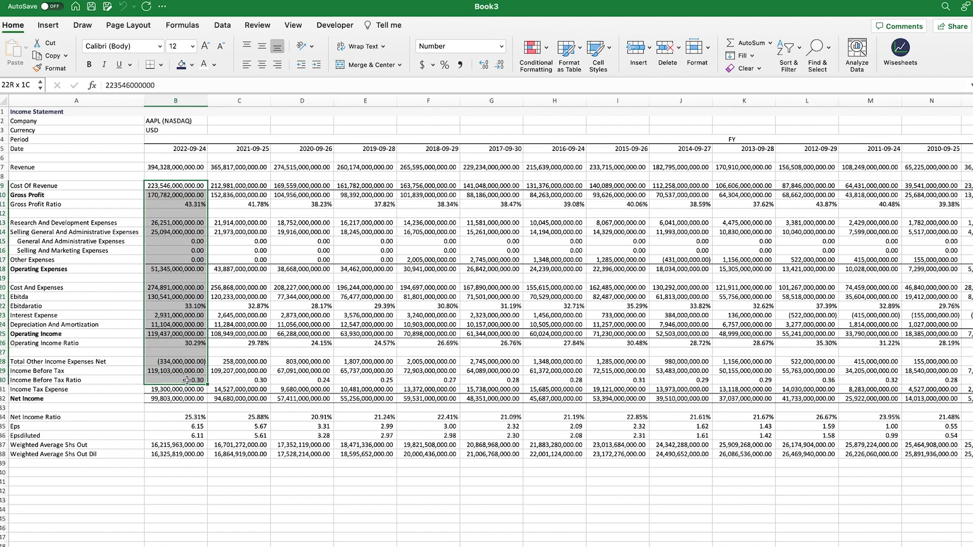
{"action": "left_click", "coordinate": [188, 165]}
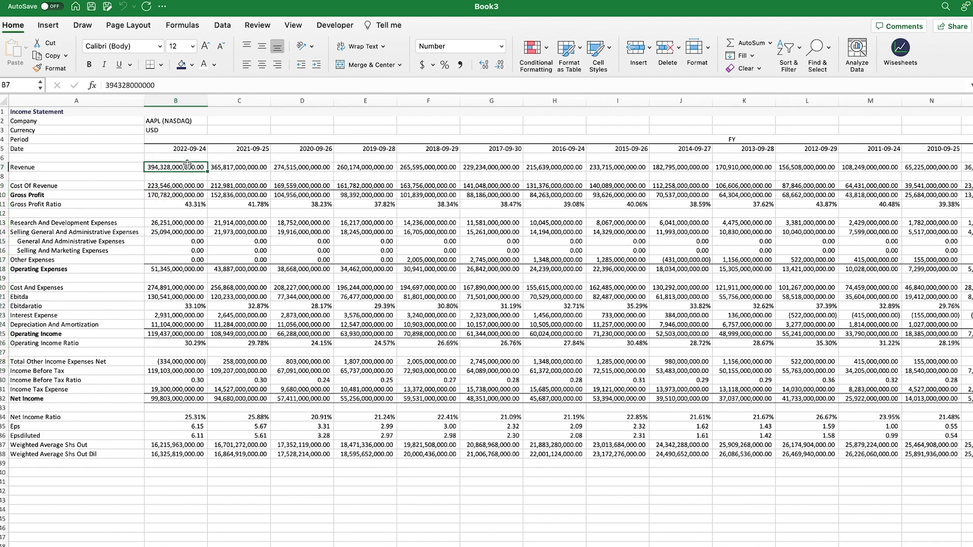
{"action": "left_click_drag", "start_coordinate": [185, 186], "coordinate": [191, 327]}
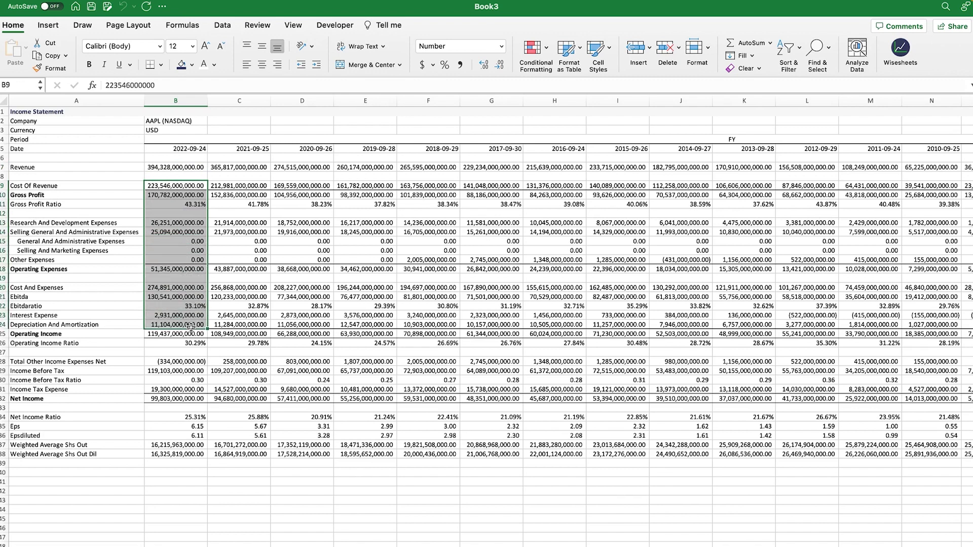
{"action": "left_click", "coordinate": [177, 399]}
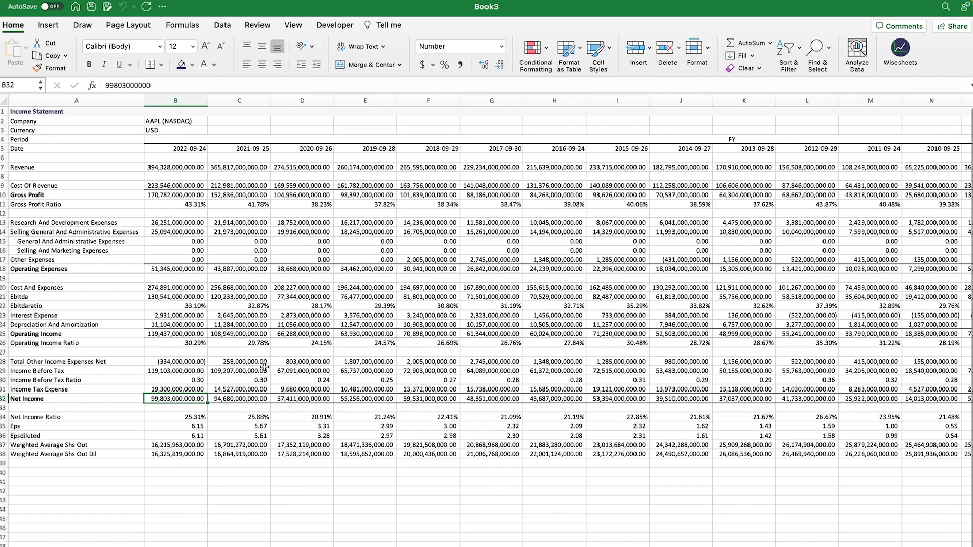
{"action": "left_click", "coordinate": [174, 167]}
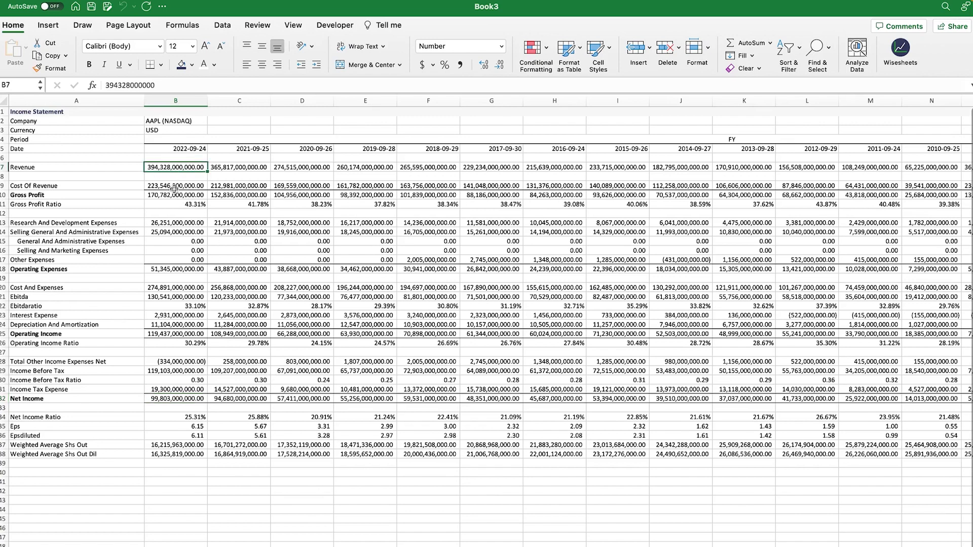
{"action": "left_click_drag", "start_coordinate": [173, 186], "coordinate": [161, 297]}
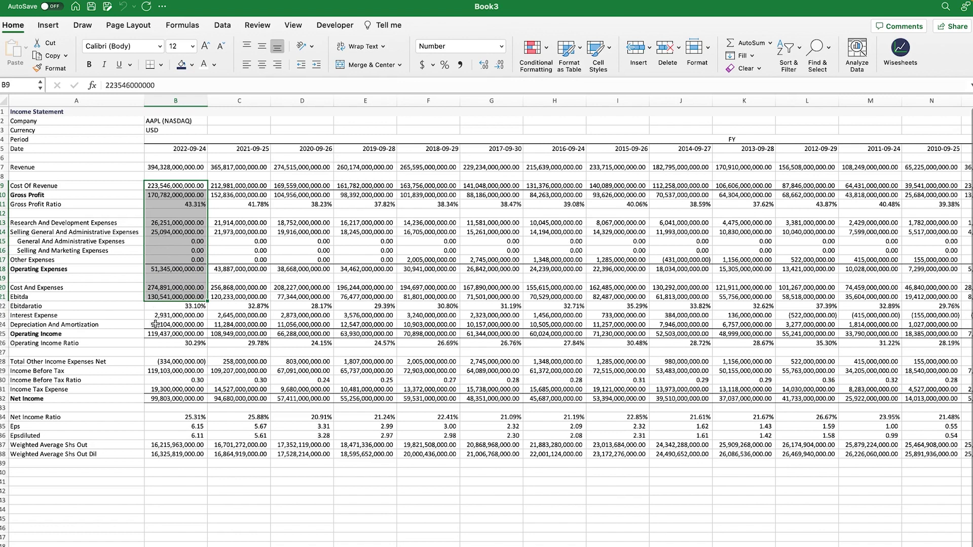
{"action": "left_click", "coordinate": [160, 315]}
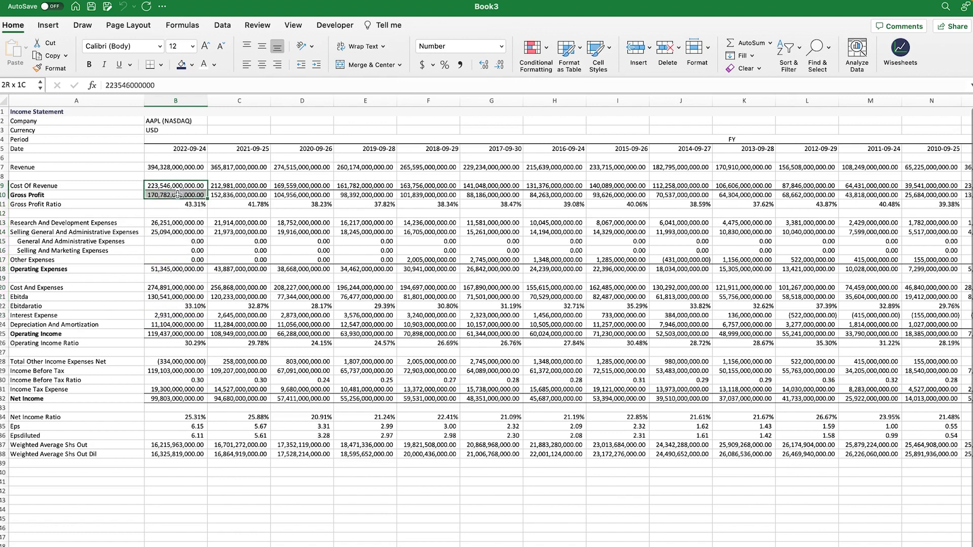
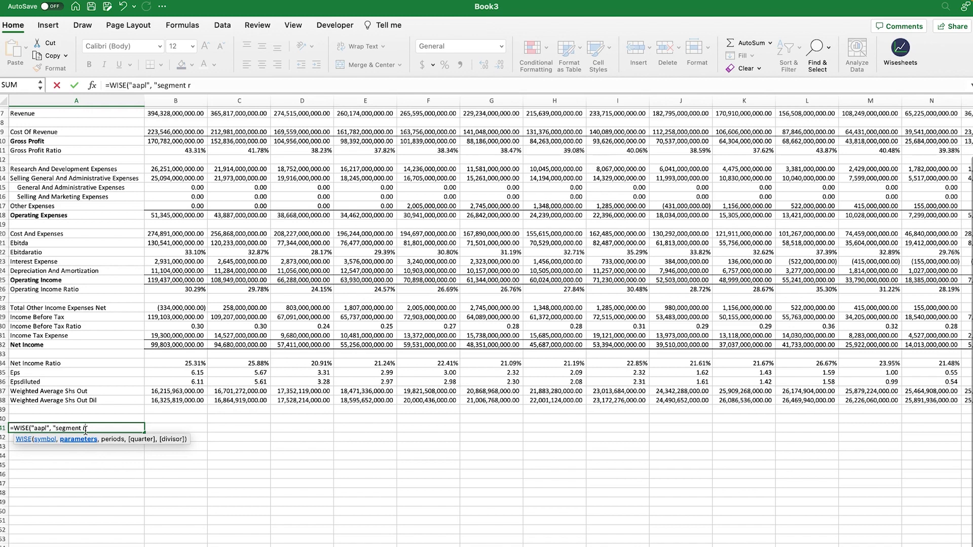
Step: Pull Apple's 2022 revenue by segment into cell A41 with =WISE("aapl", "segment revenues", 2022)
{"action": "key", "text": "Return"}
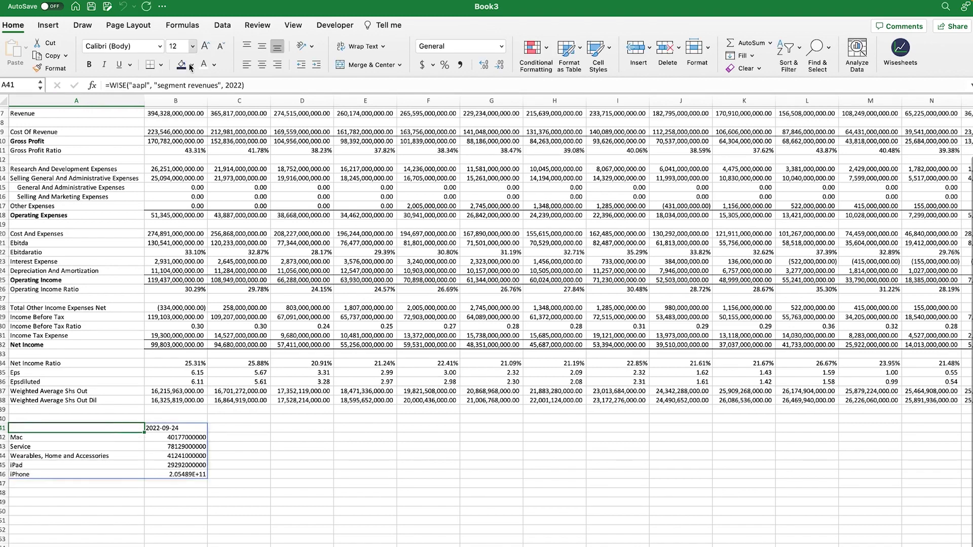
{"action": "left_click", "coordinate": [164, 86]}
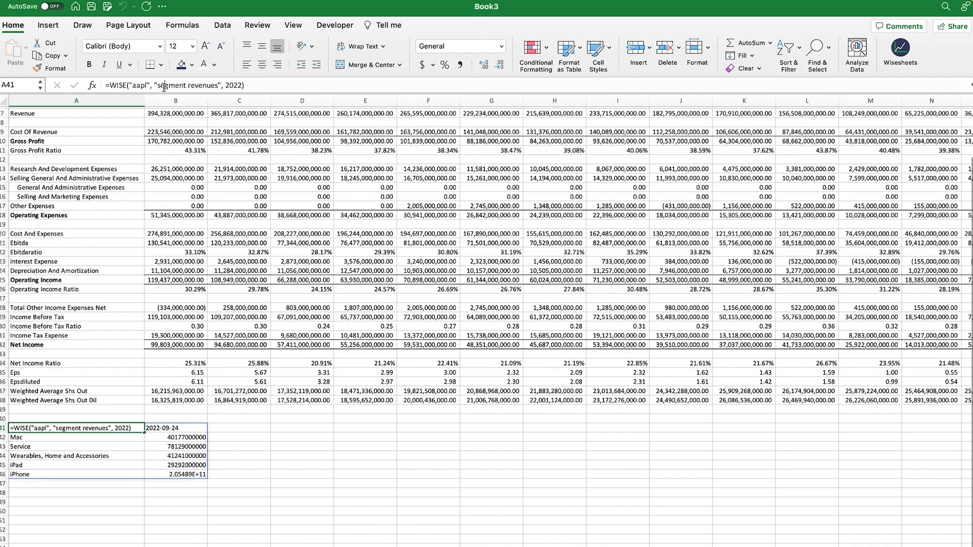
{"action": "left_click", "coordinate": [236, 85]}
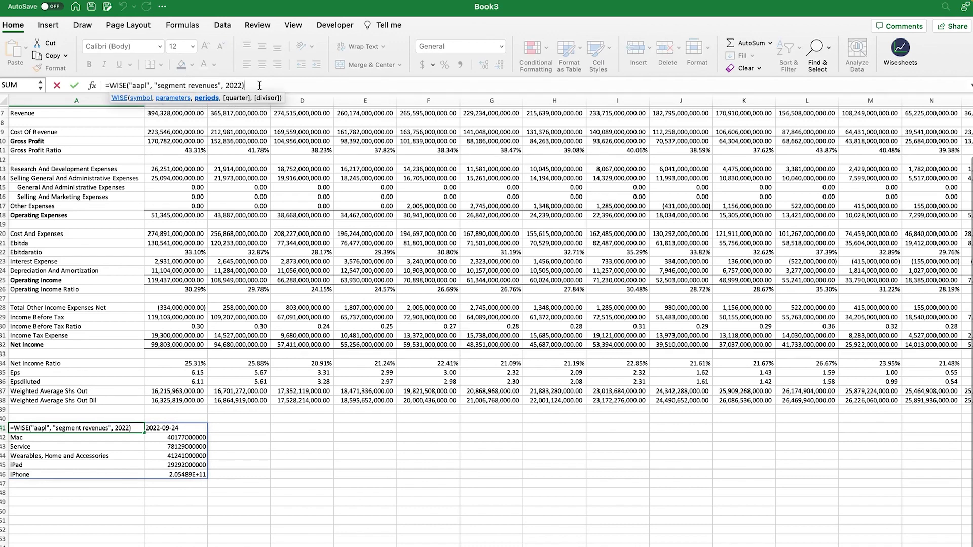
{"action": "left_click", "coordinate": [258, 86]}
{"action": "key", "text": "Return"}
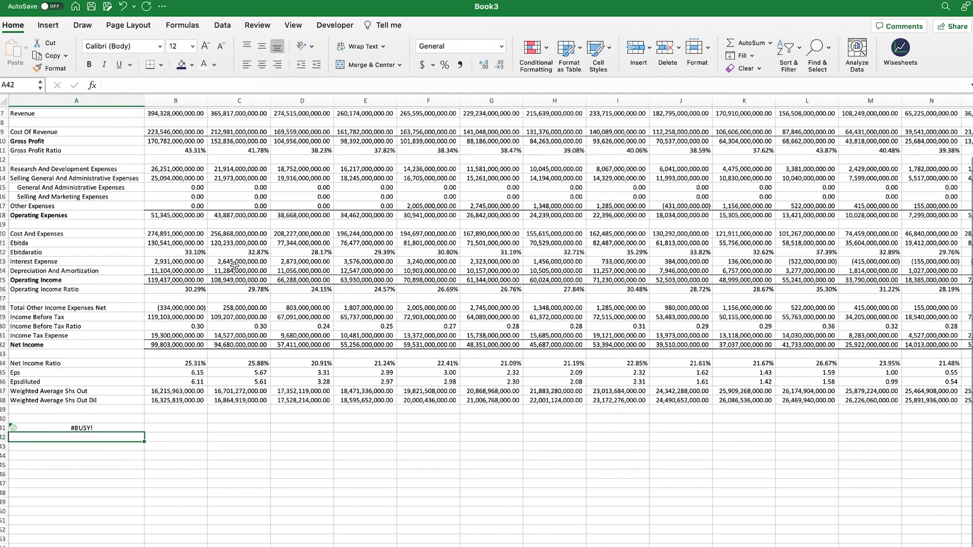
{"action": "scroll", "coordinate": [288, 316], "scroll_direction": "up", "scroll_amount": 3}
{"action": "left_click", "coordinate": [240, 422]}
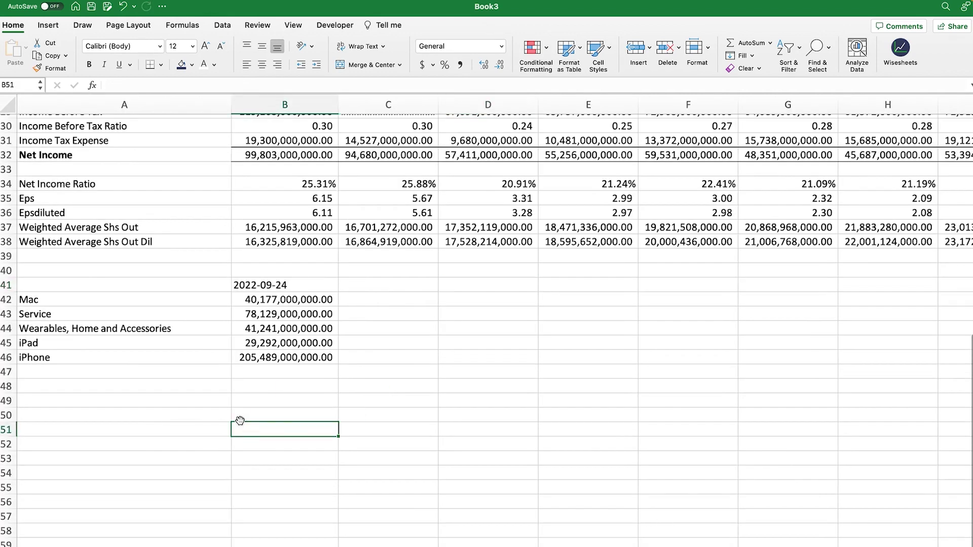
Step: Examine the segment revenue table in A41:B46, including its formula and the Mac, Service, Wearables, iPad and iPhone lines
{"action": "left_click", "coordinate": [120, 288]}
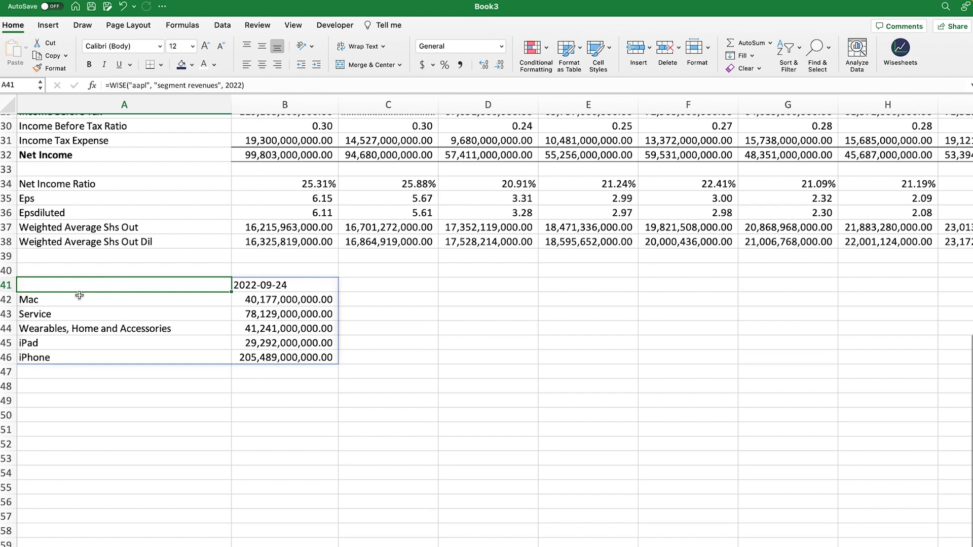
{"action": "left_click", "coordinate": [56, 300]}
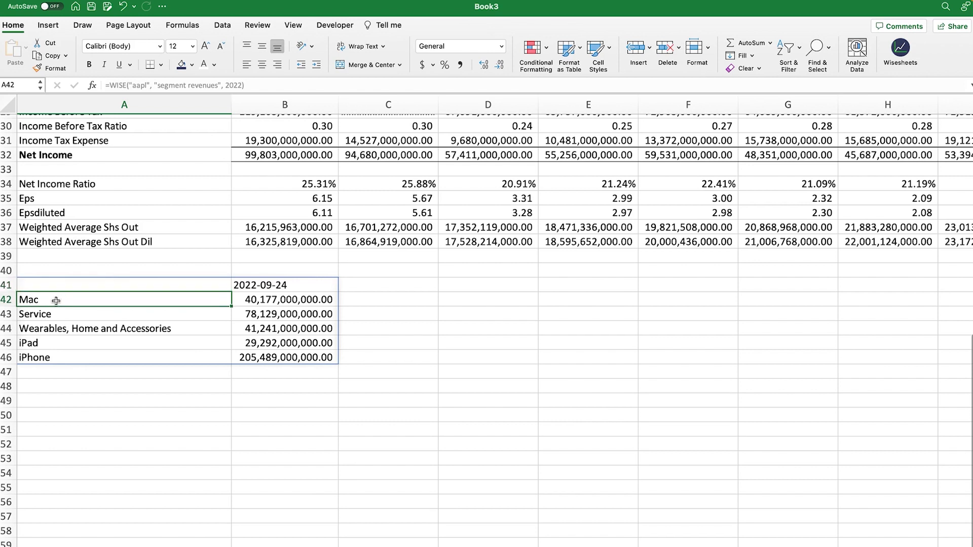
{"action": "left_click", "coordinate": [55, 315]}
{"action": "left_click", "coordinate": [61, 328]}
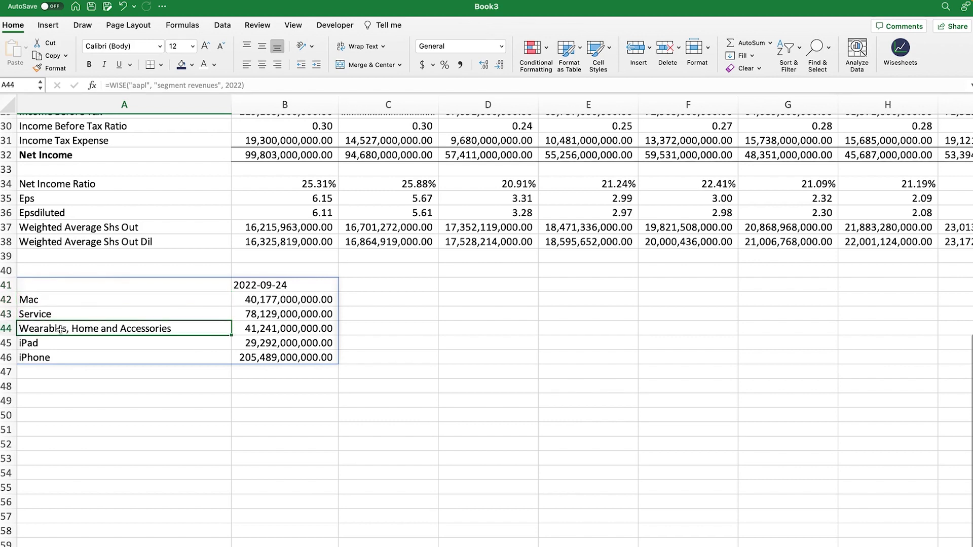
{"action": "left_click", "coordinate": [48, 344]}
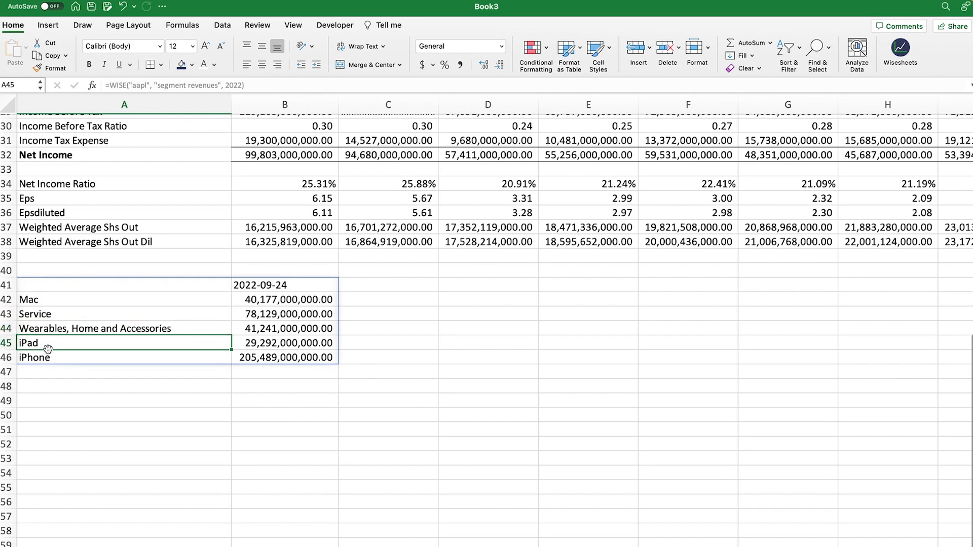
{"action": "left_click", "coordinate": [49, 358]}
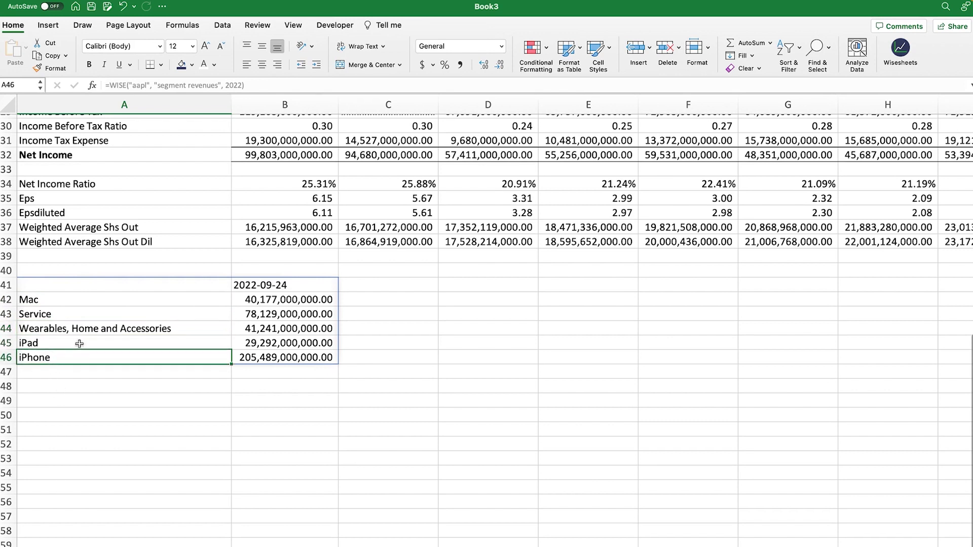
{"action": "left_click", "coordinate": [79, 287]}
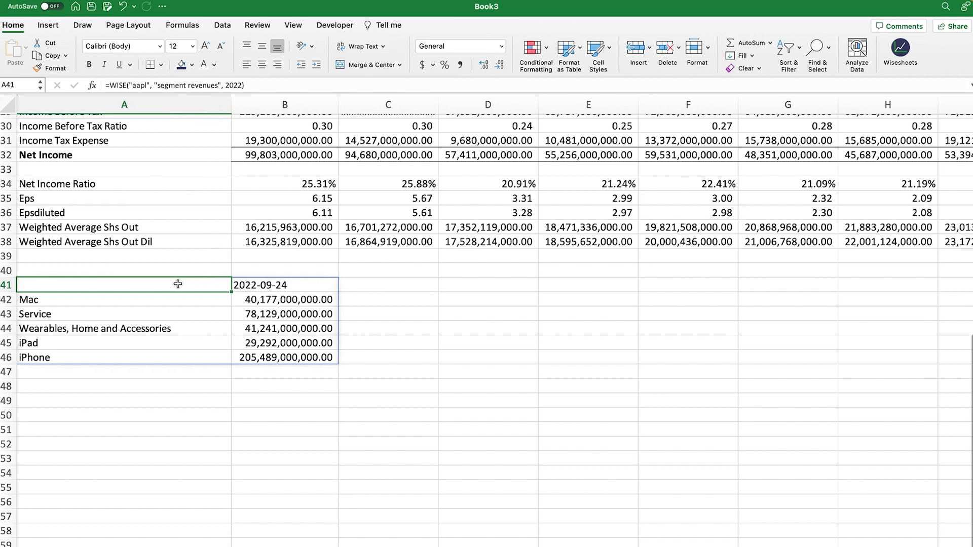
{"action": "left_click_drag", "start_coordinate": [177, 285], "coordinate": [274, 357]}
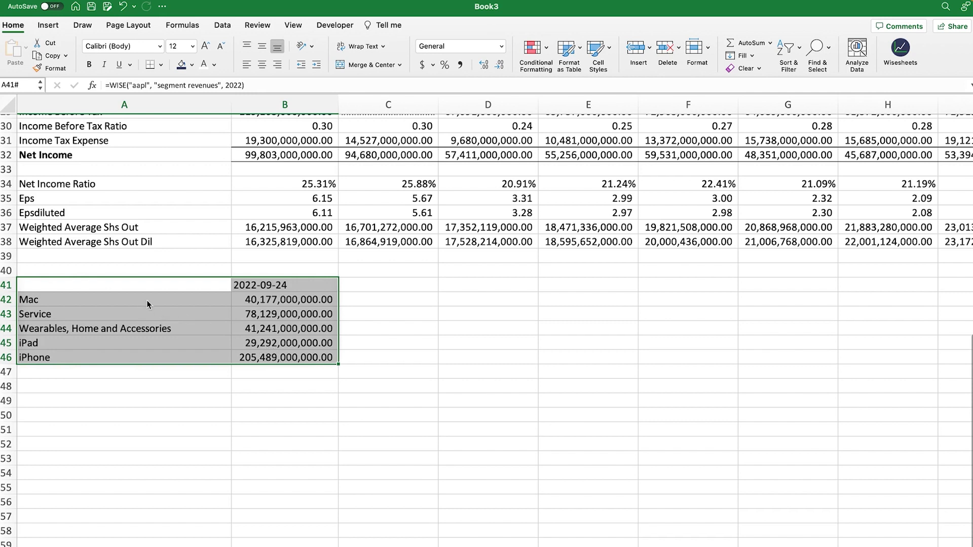
{"action": "left_click", "coordinate": [133, 287]}
{"action": "left_click_drag", "start_coordinate": [115, 285], "coordinate": [286, 365]}
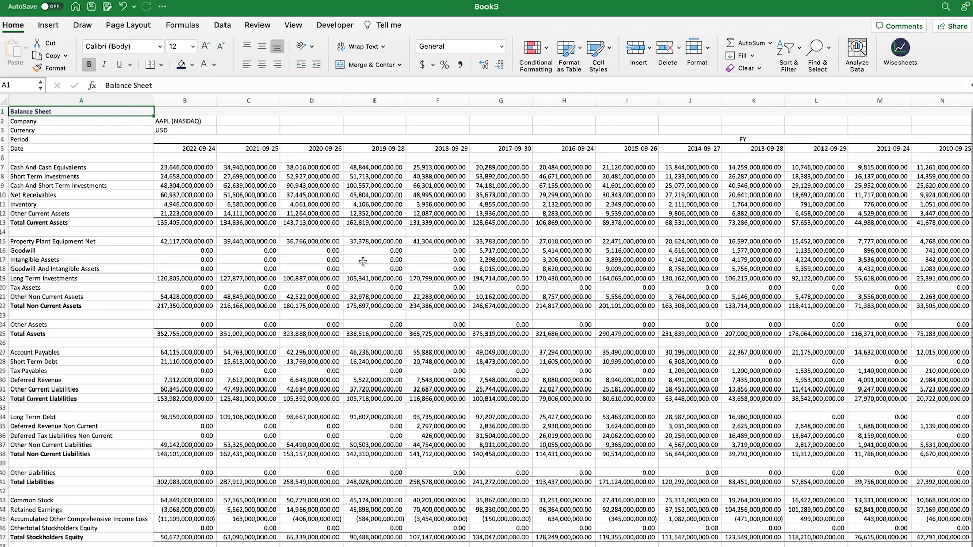
Step: On the AAPL balance sheet, examine the 2022-09-24 assets down to Total Assets and the liabilities and equity sections below
{"action": "left_click", "coordinate": [191, 148]}
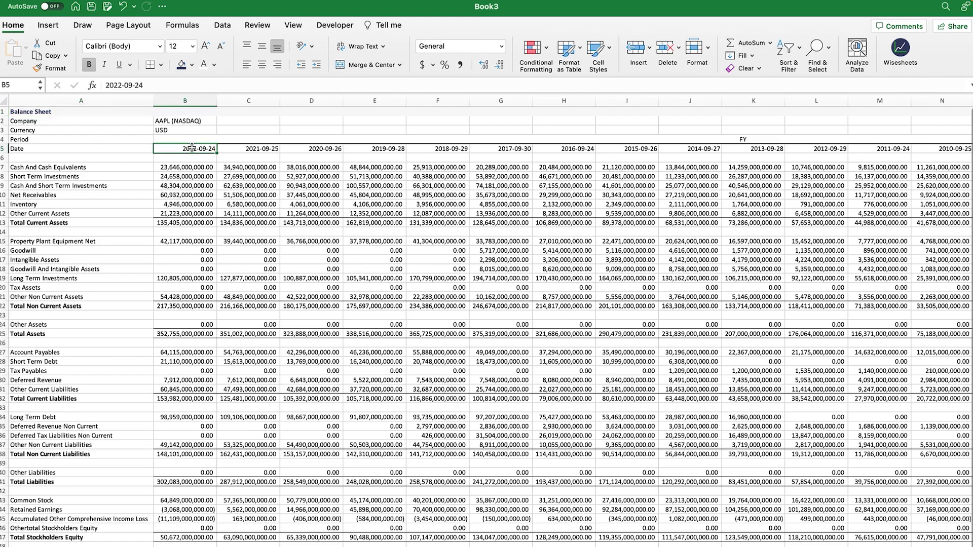
{"action": "left_click_drag", "start_coordinate": [194, 167], "coordinate": [193, 314]}
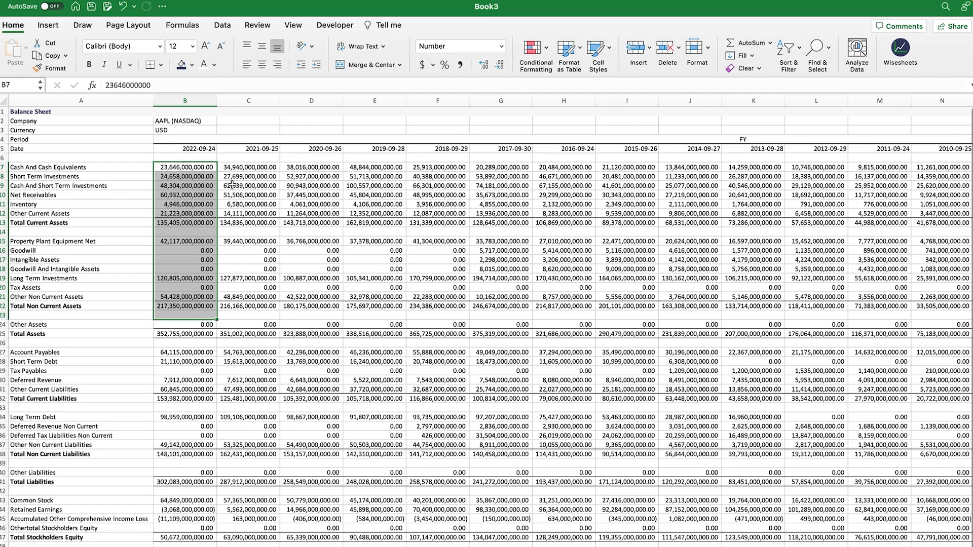
{"action": "left_click_drag", "start_coordinate": [190, 166], "coordinate": [111, 335]}
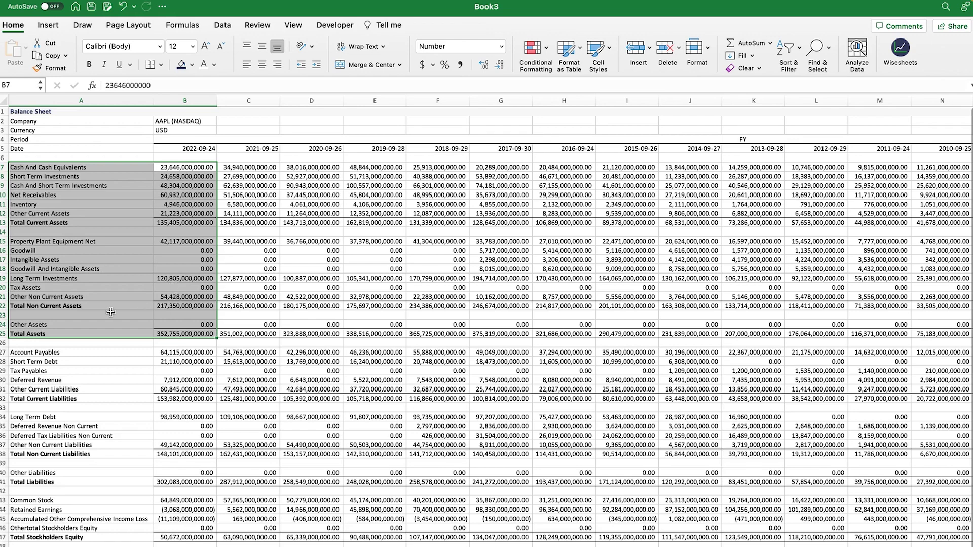
{"action": "scroll", "coordinate": [111, 312], "scroll_direction": "down", "scroll_amount": 1}
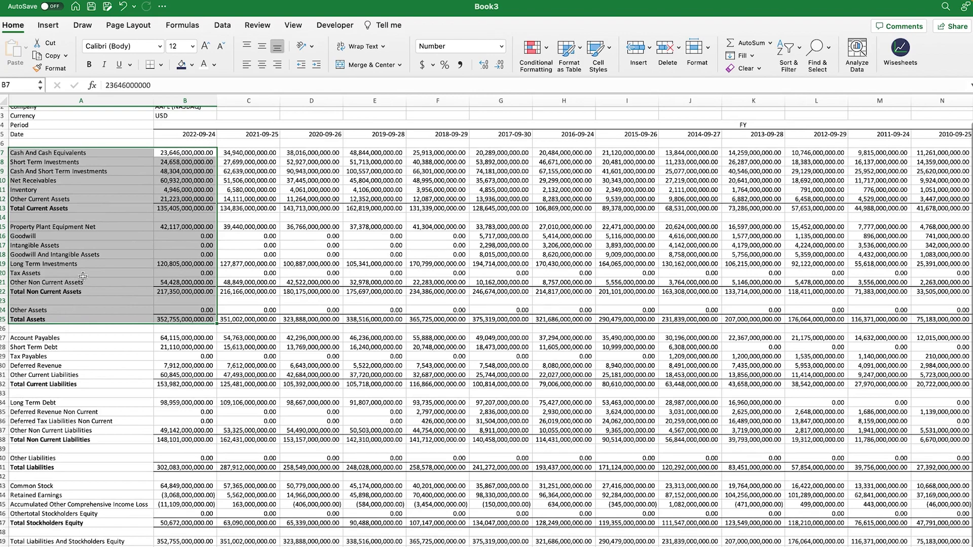
{"action": "scroll", "coordinate": [83, 276], "scroll_direction": "down", "scroll_amount": 1}
{"action": "scroll", "coordinate": [83, 277], "scroll_direction": "down", "scroll_amount": 5}
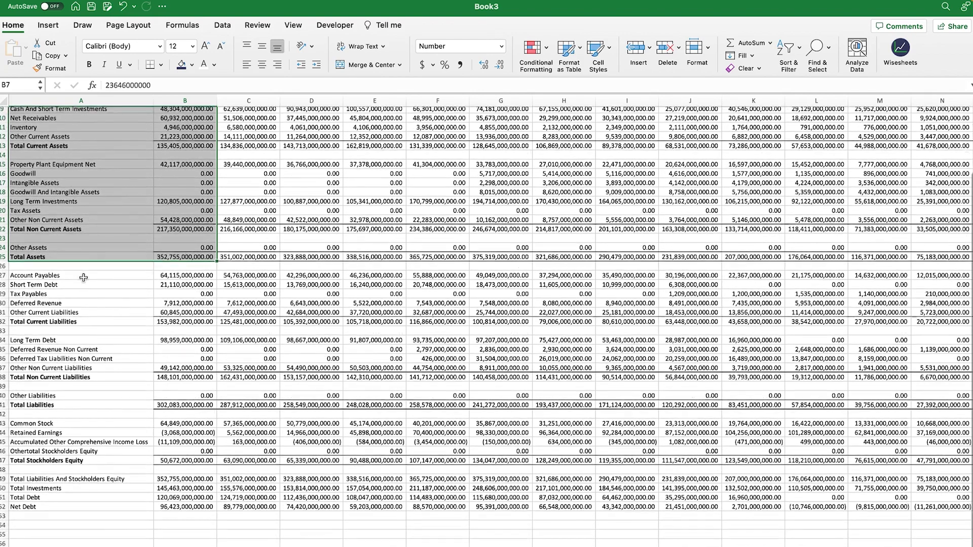
Step: Examine the balance sheet liabilities in column A from Account Payables down to Total Liabilities
{"action": "left_click", "coordinate": [64, 277]}
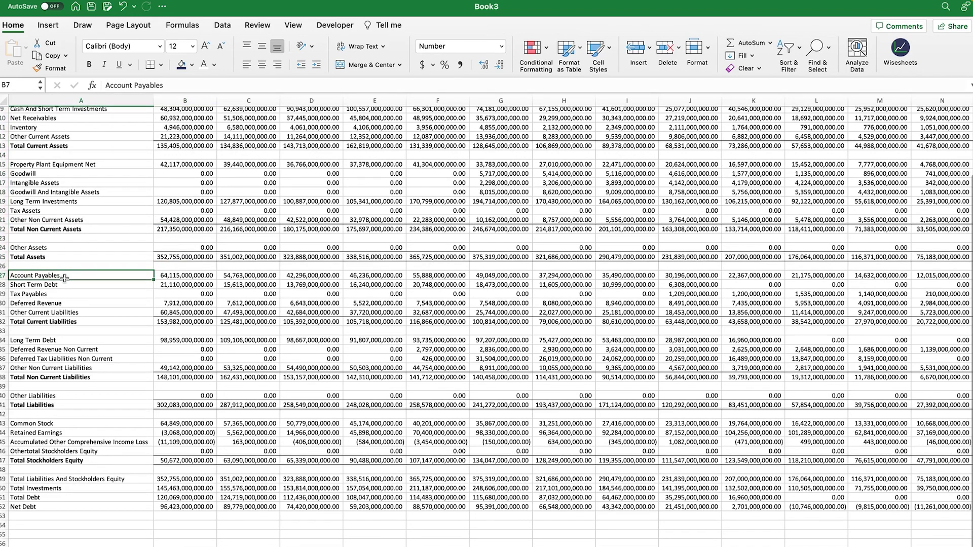
{"action": "left_click_drag", "start_coordinate": [64, 277], "coordinate": [68, 319]}
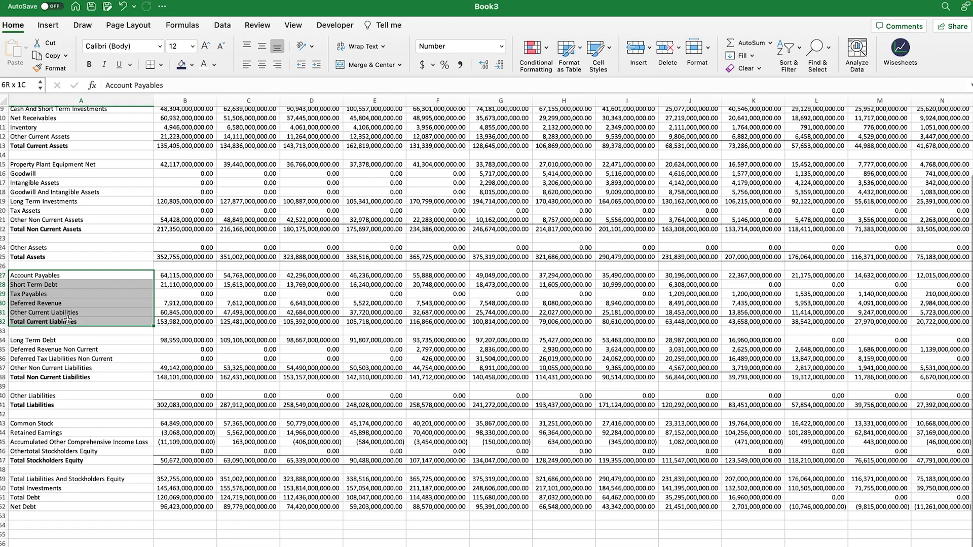
{"action": "left_click_drag", "start_coordinate": [68, 319], "coordinate": [72, 398]}
{"action": "scroll", "coordinate": [109, 322], "scroll_direction": "down", "scroll_amount": 2}
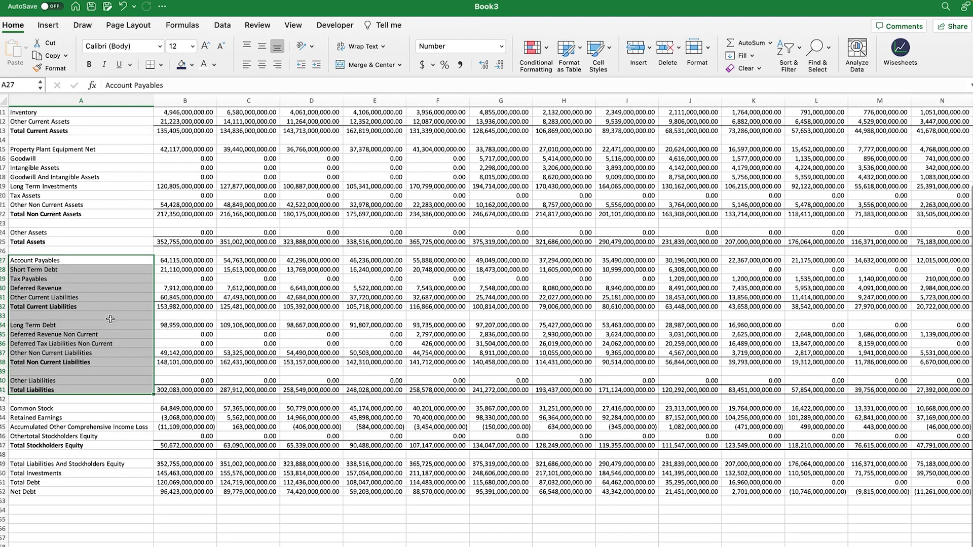
{"action": "scroll", "coordinate": [110, 318], "scroll_direction": "up", "scroll_amount": 1}
{"action": "scroll", "coordinate": [110, 319], "scroll_direction": "up", "scroll_amount": 5}
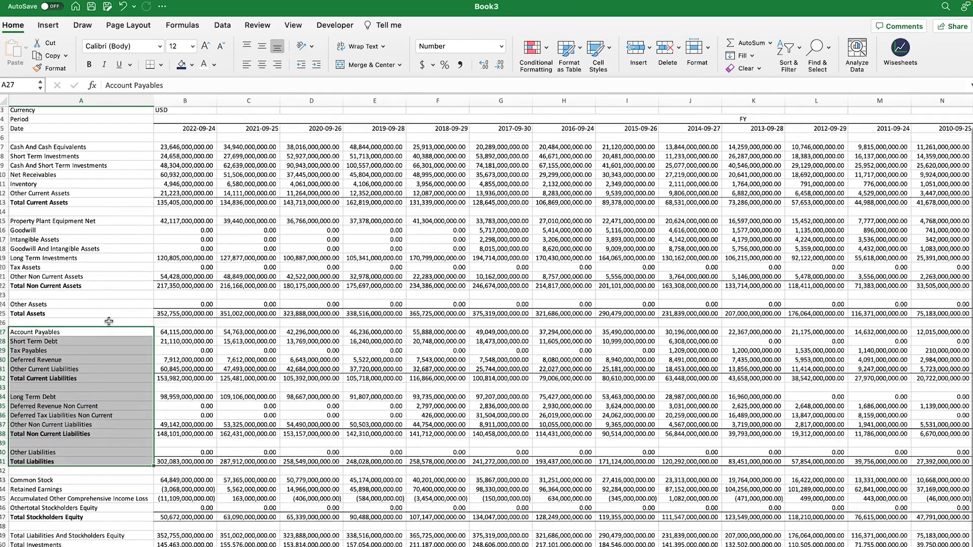
Step: Review the whole balance sheet from Cash And Cash Equivalents down to Total Stockholders Equity and the totals below
{"action": "left_click_drag", "start_coordinate": [94, 146], "coordinate": [85, 472]}
{"action": "scroll", "coordinate": [81, 464], "scroll_direction": "down", "scroll_amount": 2}
{"action": "left_click", "coordinate": [85, 472]}
{"action": "scroll", "coordinate": [69, 488], "scroll_direction": "down", "scroll_amount": 2}
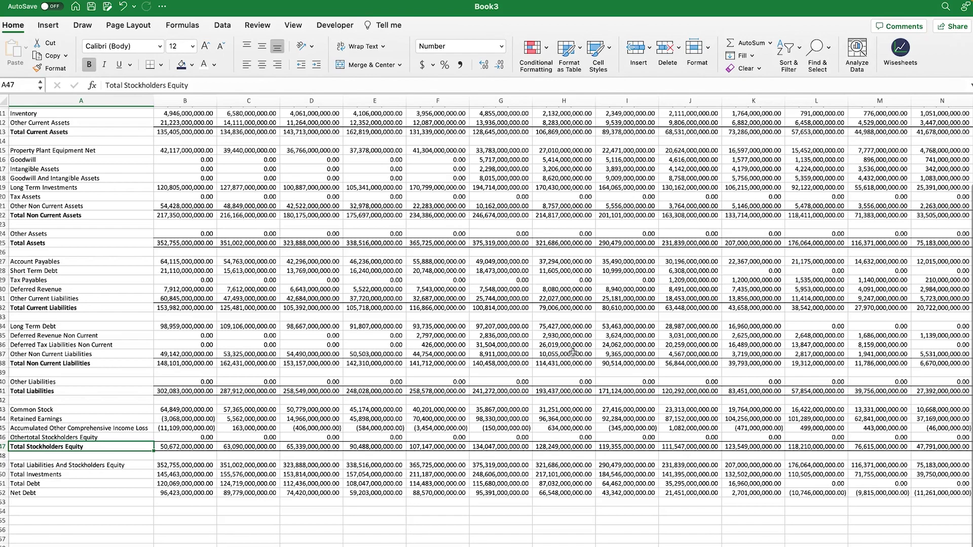
{"action": "scroll", "coordinate": [309, 330], "scroll_direction": "up", "scroll_amount": 5}
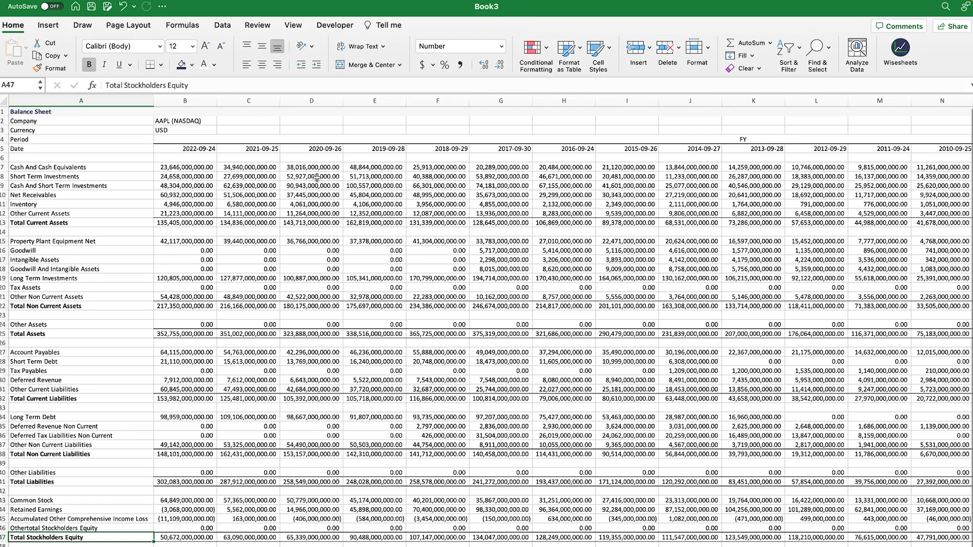
{"action": "scroll", "coordinate": [317, 177], "scroll_direction": "down", "scroll_amount": 5}
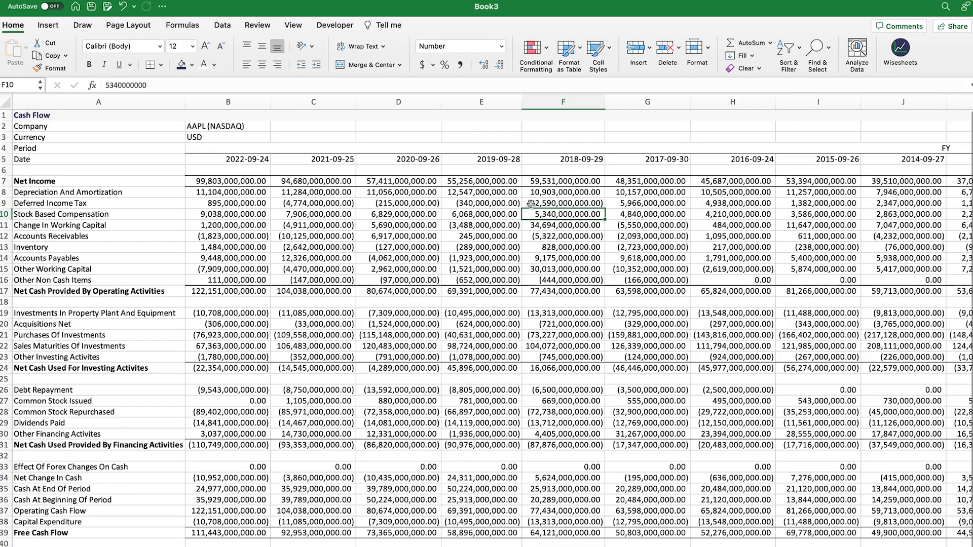
Step: Look over the AAPL cash flow statement and locate the 2022-09-24 Net Income on the AAPL income statement
{"action": "left_click_drag", "start_coordinate": [90, 182], "coordinate": [340, 534]}
{"action": "left_click", "coordinate": [414, 244]}
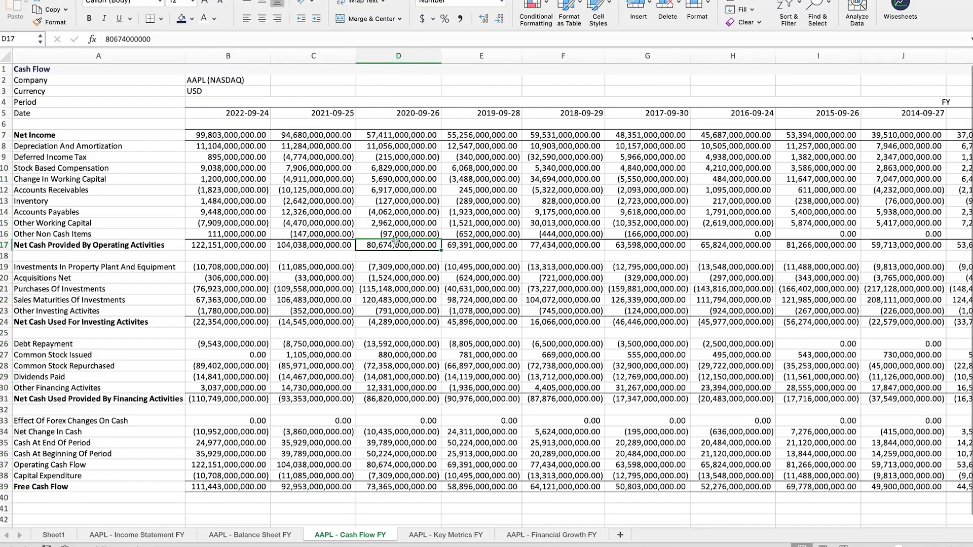
{"action": "left_click", "coordinate": [131, 535]}
{"action": "scroll", "coordinate": [258, 400], "scroll_direction": "up", "scroll_amount": 8}
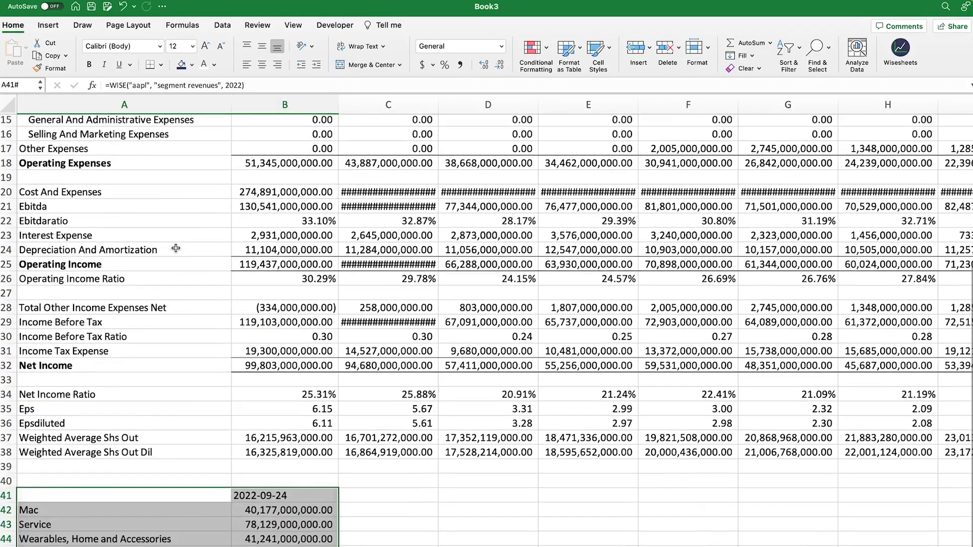
{"action": "left_click", "coordinate": [289, 483]}
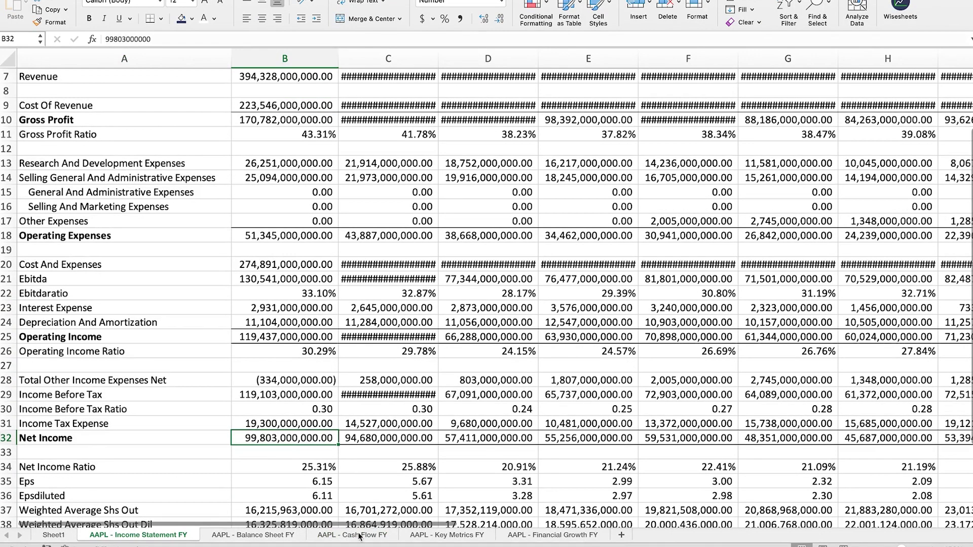
Step: Return to the AAPL cash flow statement and highlight Net Income through Free Cash Flow for the two latest years, A7:C39
{"action": "left_click", "coordinate": [350, 535]}
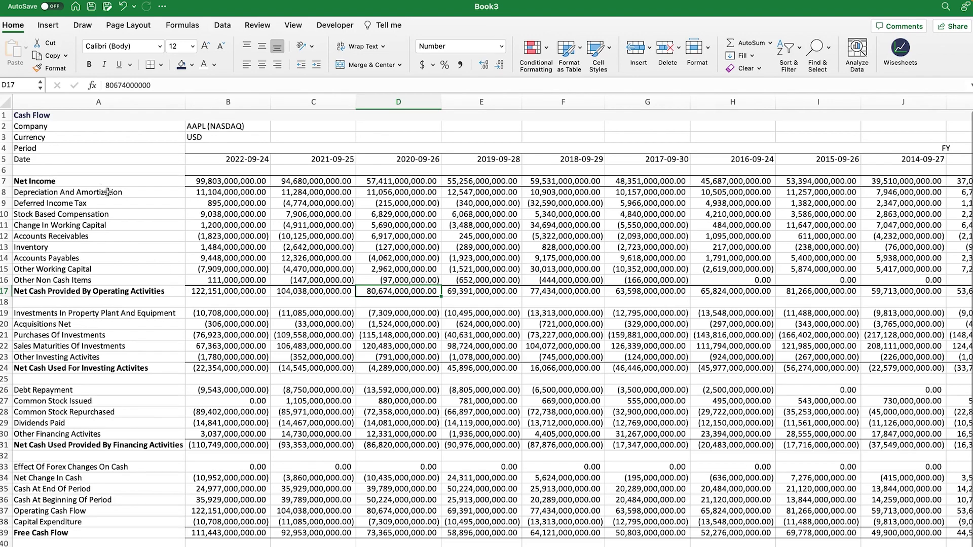
{"action": "left_click", "coordinate": [75, 180]}
{"action": "left_click_drag", "start_coordinate": [75, 181], "coordinate": [346, 531]}
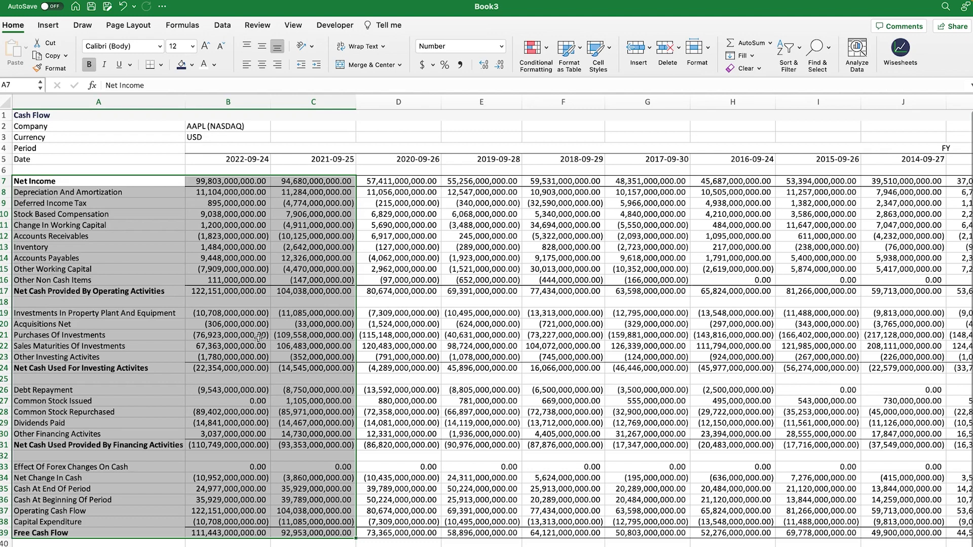
Step: Examine the operating activities section from Net Income to Net Cash Provided By Operating Activities, including the first 2022-09-24 values
{"action": "left_click", "coordinate": [160, 185]}
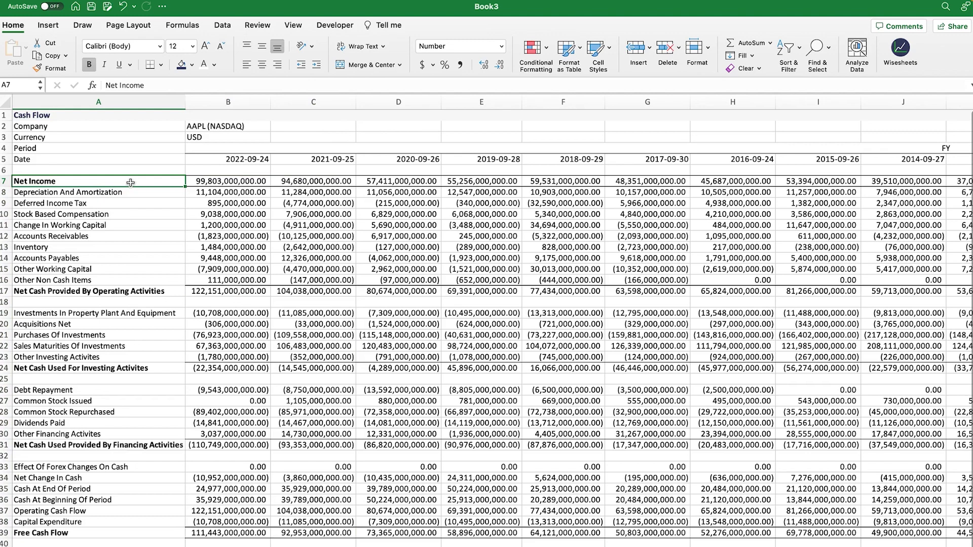
{"action": "left_click_drag", "start_coordinate": [131, 182], "coordinate": [126, 273]}
{"action": "left_click_drag", "start_coordinate": [124, 291], "coordinate": [124, 291]}
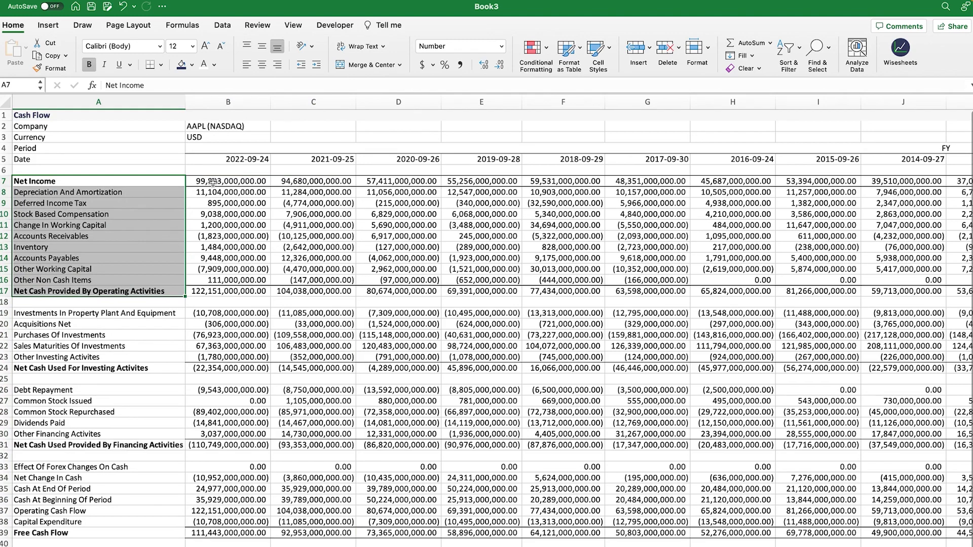
{"action": "left_click", "coordinate": [212, 182]}
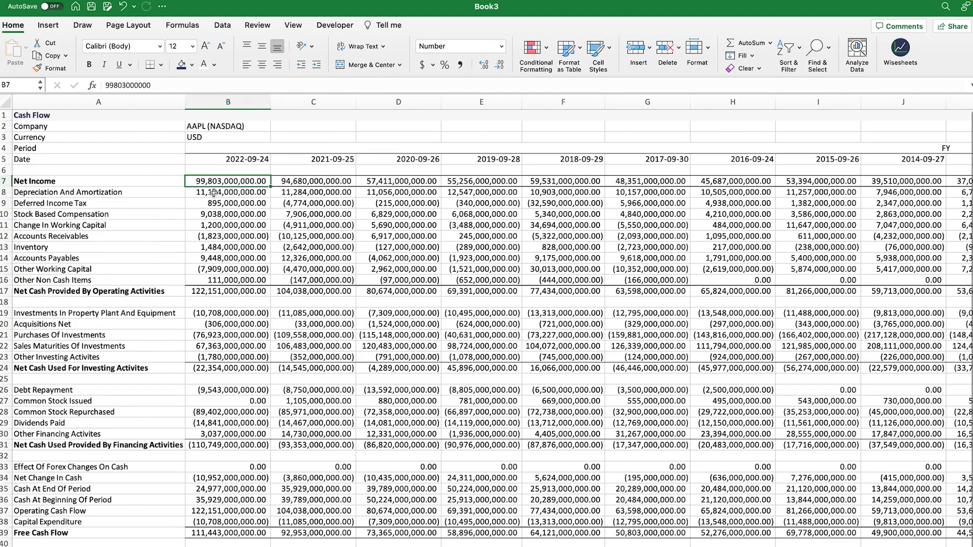
{"action": "left_click", "coordinate": [213, 195]}
{"action": "left_click", "coordinate": [216, 209]}
{"action": "left_click", "coordinate": [216, 226]}
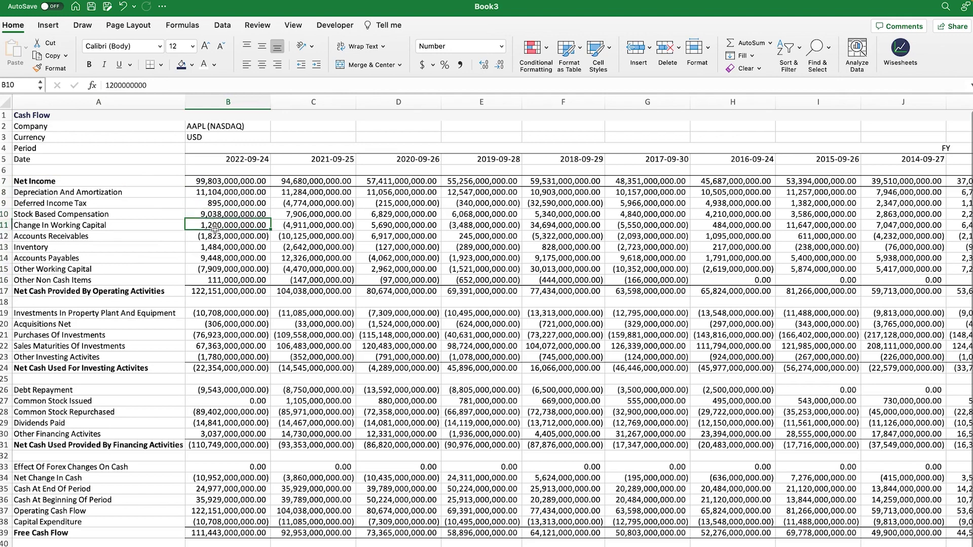
Step: Trace the operating adjustments from Depreciation And Amortization to Other Non Cash Items, linking Net Income to 2022-09-24 Net Cash Provided By Operating Activities
{"action": "left_click_drag", "start_coordinate": [95, 193], "coordinate": [93, 281]}
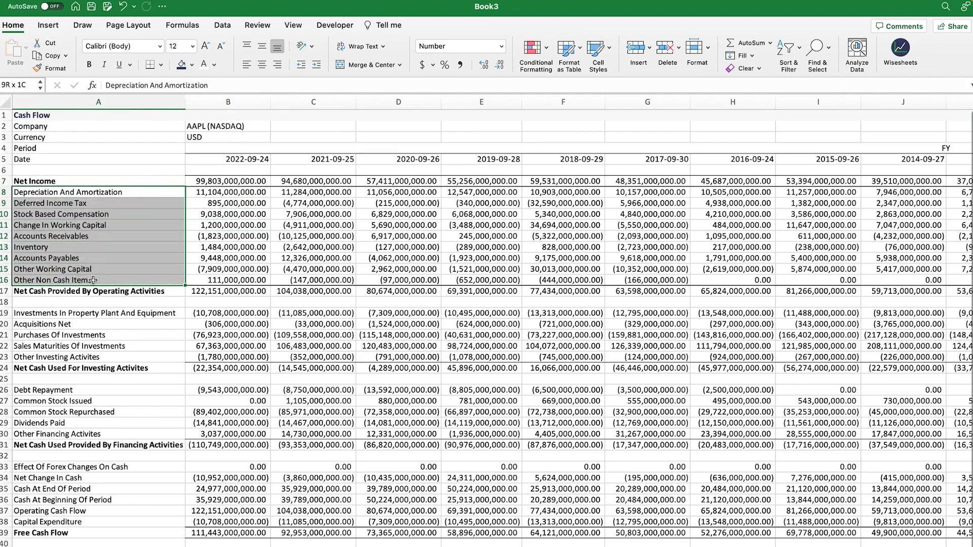
{"action": "left_click", "coordinate": [237, 194]}
{"action": "left_click", "coordinate": [221, 181]}
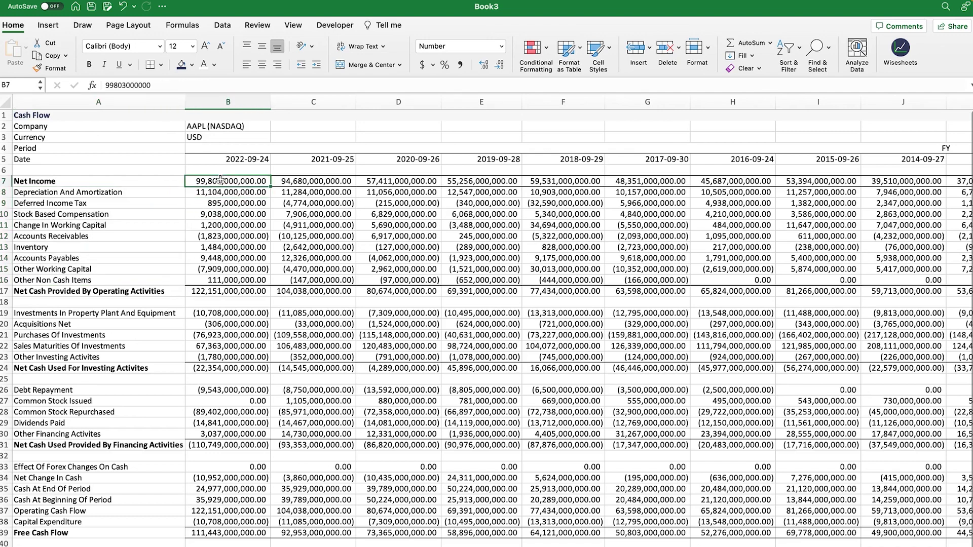
{"action": "left_click", "coordinate": [137, 182]}
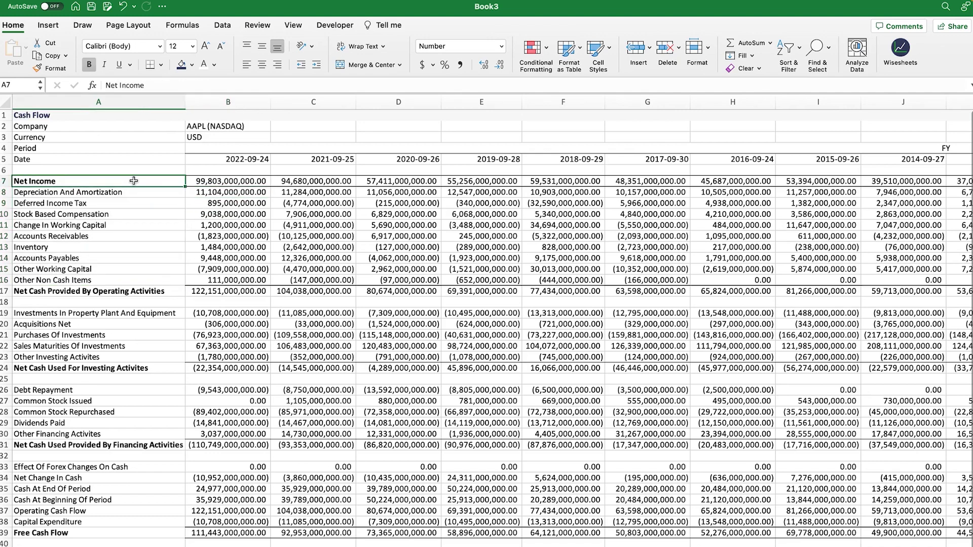
{"action": "scroll", "coordinate": [192, 233], "scroll_direction": "down", "scroll_amount": 2}
{"action": "left_click", "coordinate": [229, 269]}
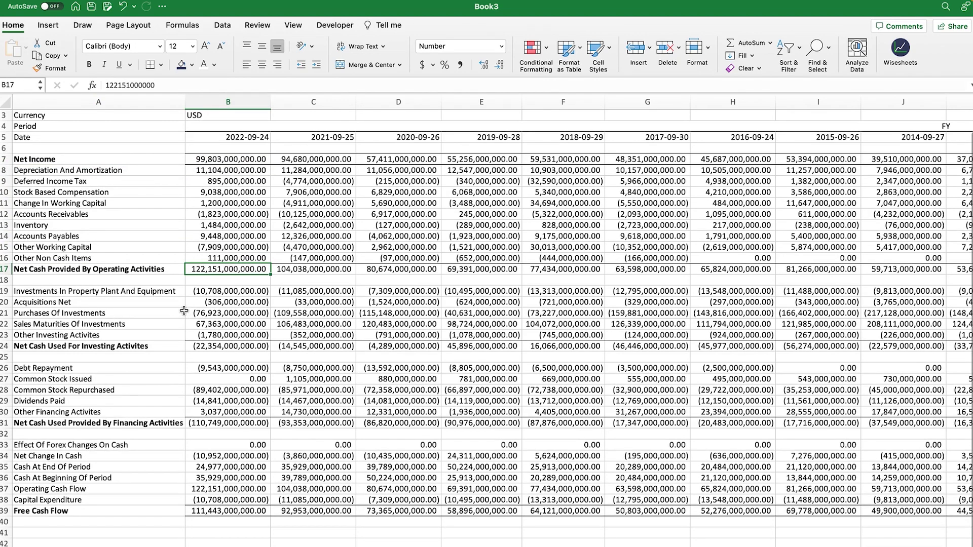
Step: Examine the investing section in A19:A24, including the 2022-09-24 values for Investments In Property Plant And Equipment and Sales Maturities Of Investments
{"action": "left_click", "coordinate": [83, 292]}
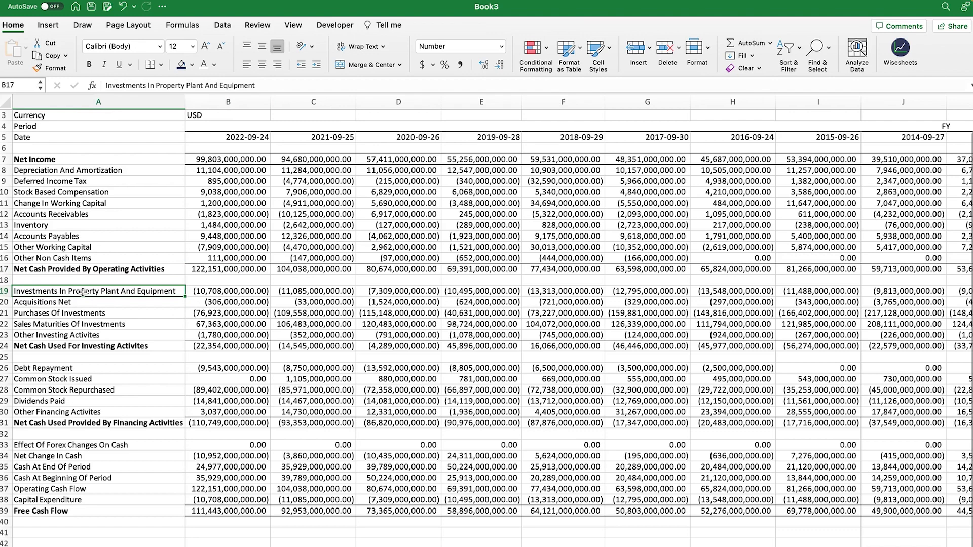
{"action": "left_click_drag", "start_coordinate": [82, 292], "coordinate": [78, 348]}
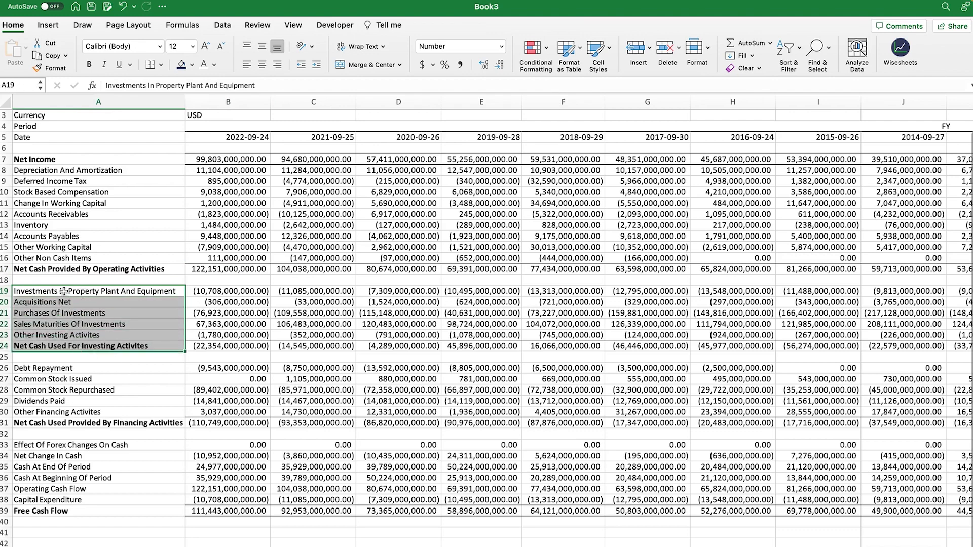
{"action": "left_click_drag", "start_coordinate": [64, 291], "coordinate": [65, 348]}
{"action": "left_click", "coordinate": [66, 347]}
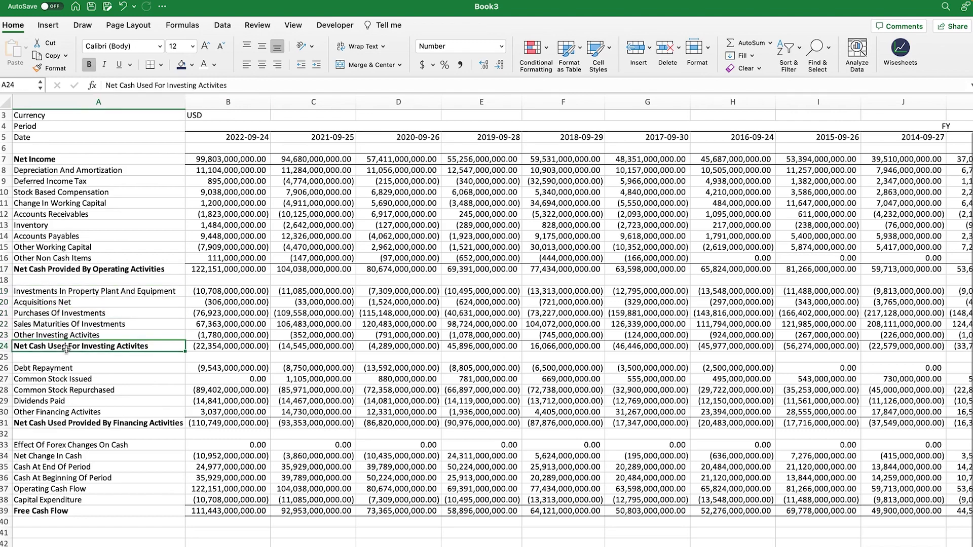
{"action": "left_click", "coordinate": [210, 294]}
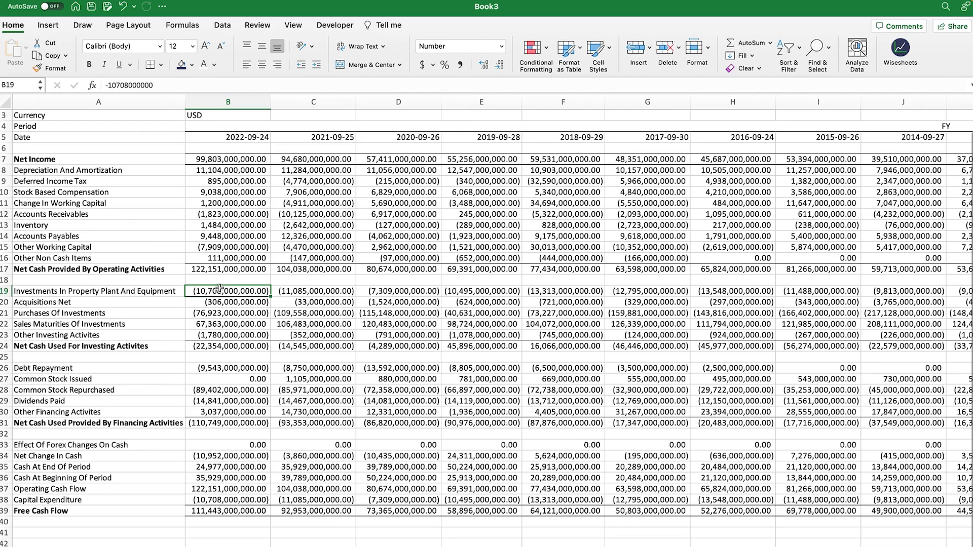
{"action": "left_click", "coordinate": [208, 325]}
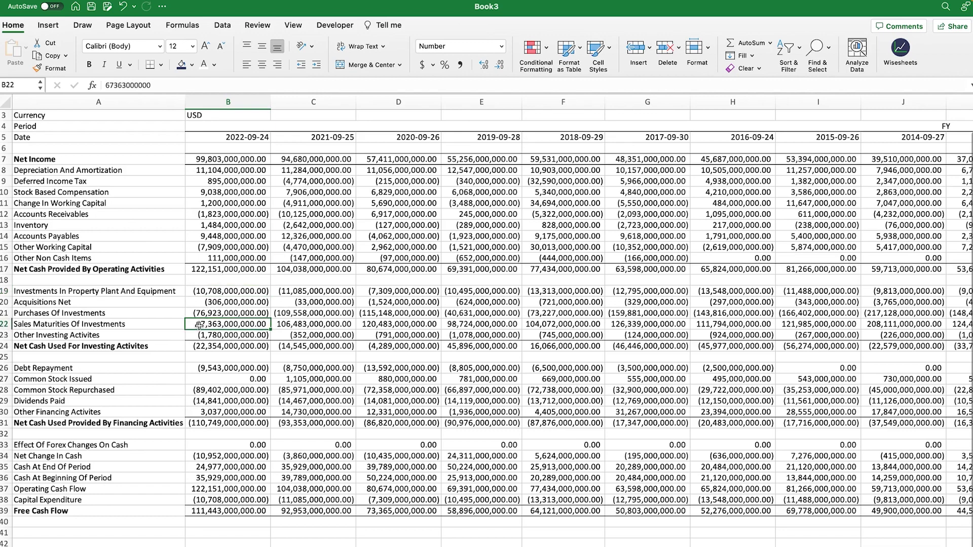
{"action": "left_click", "coordinate": [92, 325]}
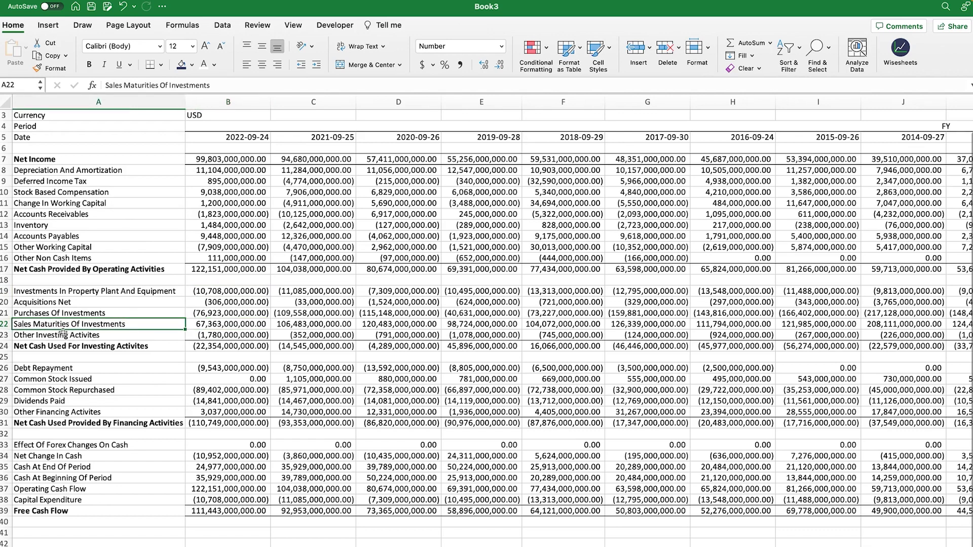
{"action": "left_click", "coordinate": [220, 324]}
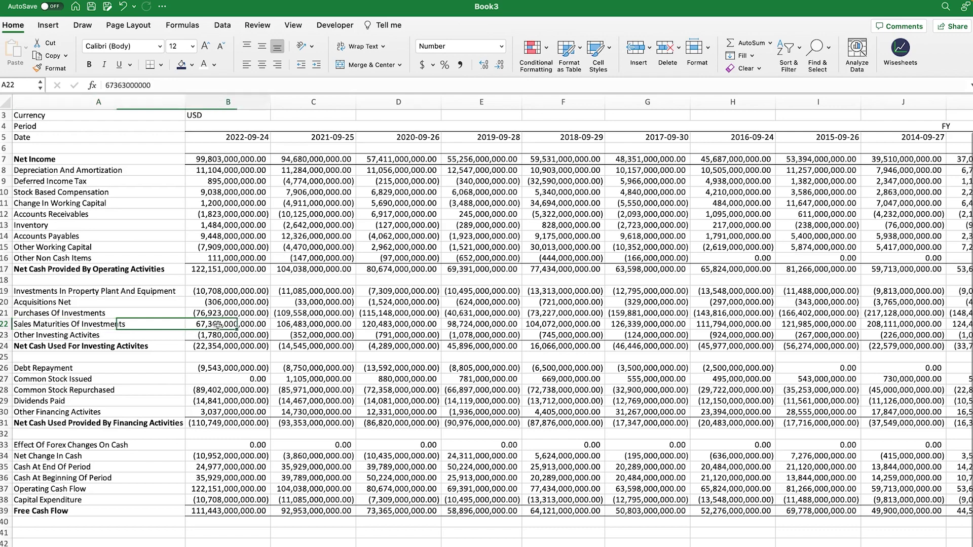
Step: Examine the financing activities in A26:A31 and the 2022-09-24 Debt Repayment value
{"action": "left_click", "coordinate": [79, 369]}
{"action": "left_click_drag", "start_coordinate": [79, 369], "coordinate": [85, 421]}
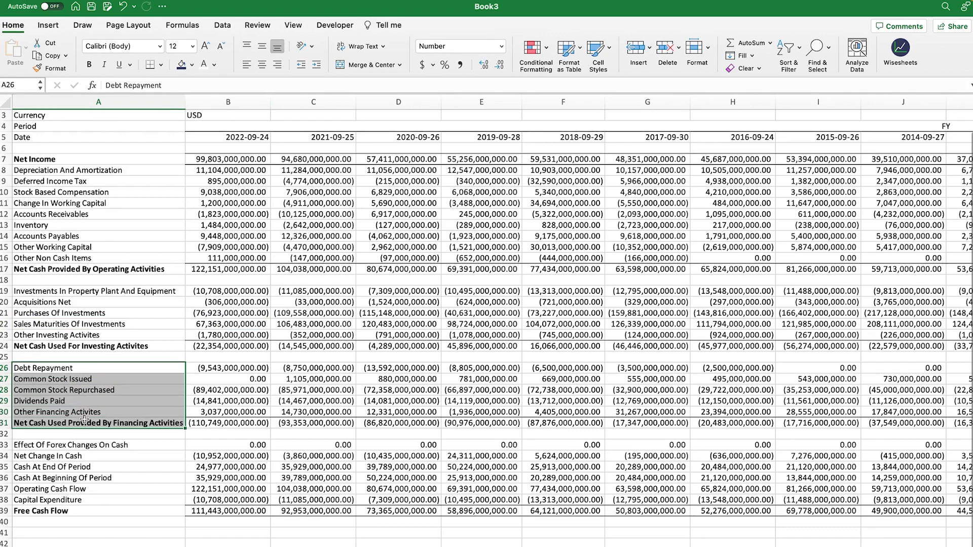
{"action": "left_click", "coordinate": [251, 368]}
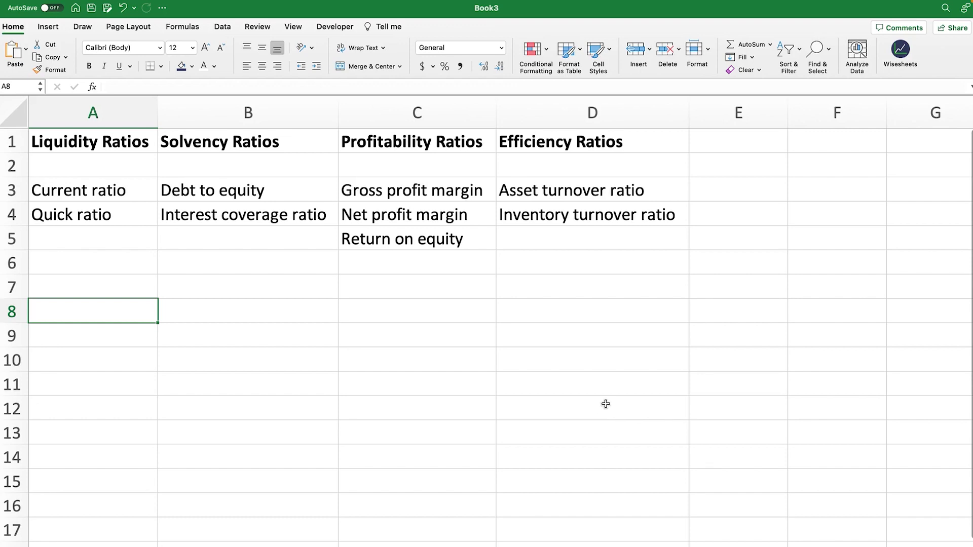
Step: On the ratios sheet, go through the Liquidity, Solvency, Profitability and Efficiency Ratios headings in A1:D1
{"action": "left_click", "coordinate": [130, 145]}
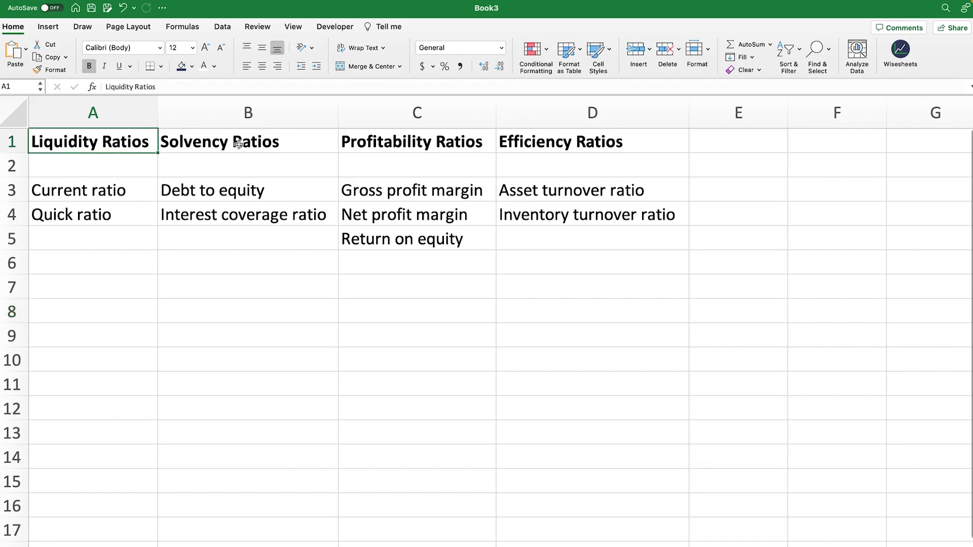
{"action": "left_click", "coordinate": [242, 143]}
{"action": "left_click", "coordinate": [426, 144]}
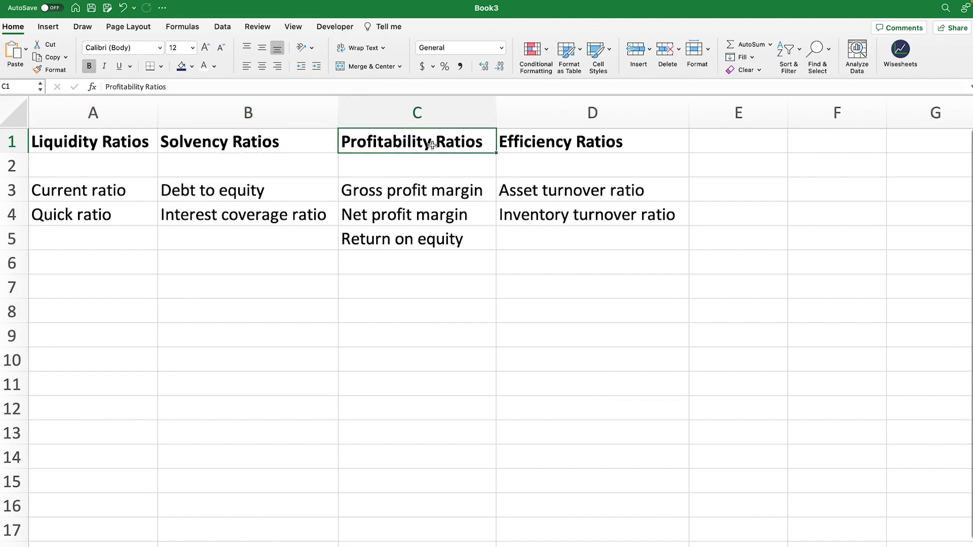
{"action": "left_click", "coordinate": [570, 137]}
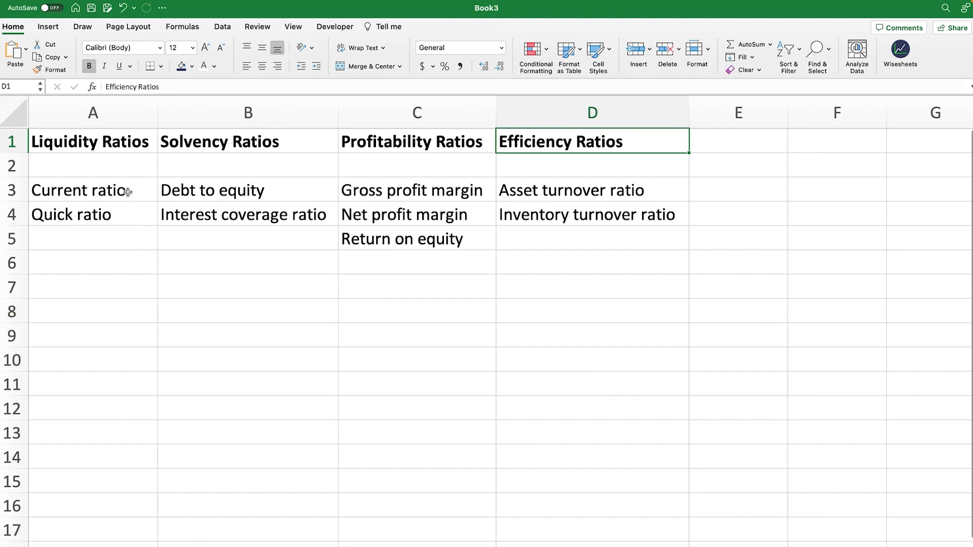
Step: Review the individual ratios listed under each of the four categories, then highlight the Liquidity Ratios block in A1:A5
{"action": "left_click_drag", "start_coordinate": [130, 191], "coordinate": [126, 425]}
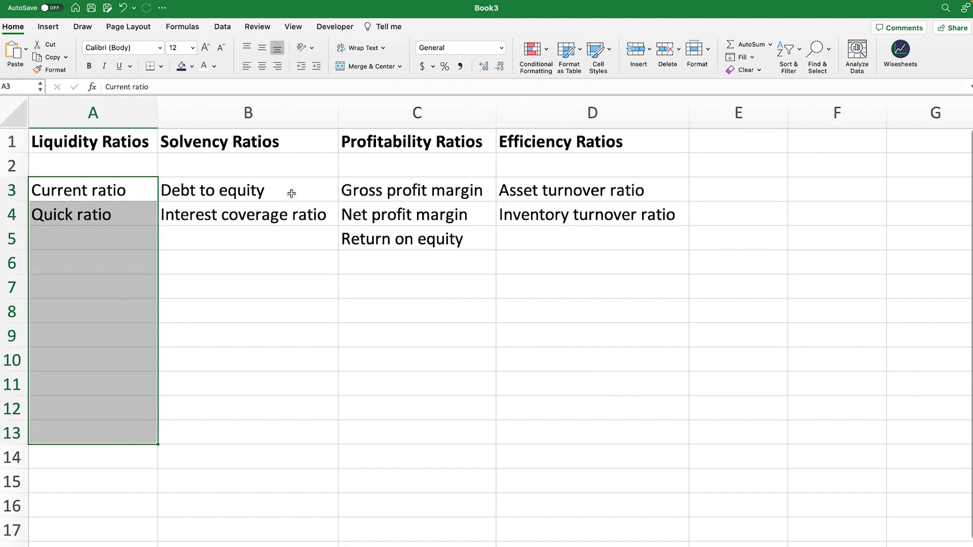
{"action": "left_click_drag", "start_coordinate": [292, 194], "coordinate": [308, 412]}
{"action": "left_click_drag", "start_coordinate": [479, 191], "coordinate": [484, 408]}
{"action": "left_click_drag", "start_coordinate": [614, 195], "coordinate": [600, 372]}
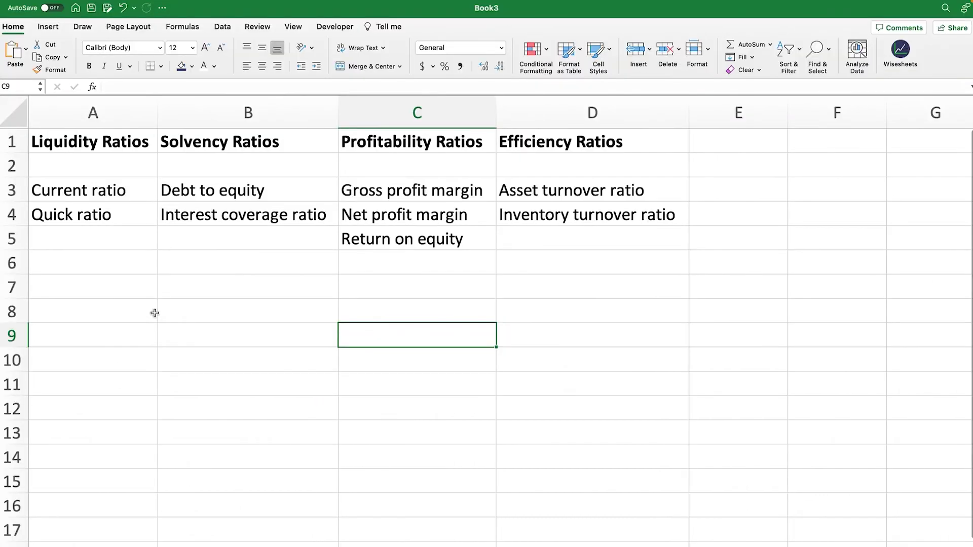
{"action": "left_click_drag", "start_coordinate": [110, 145], "coordinate": [114, 247]}
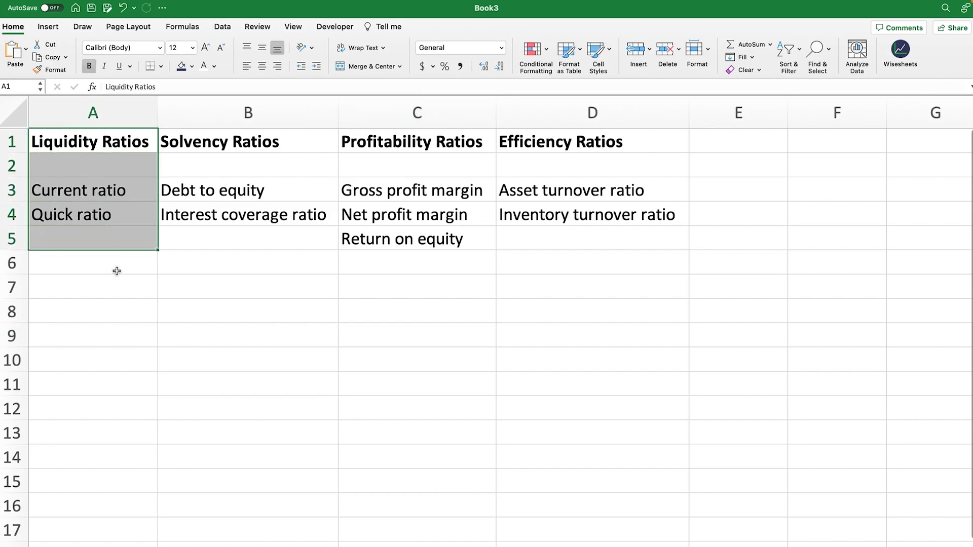
Step: Review the Liquidity Ratios heading in A1 and the Current ratio and Quick ratio entries in A3:A4
{"action": "left_click", "coordinate": [116, 285]}
{"action": "left_click", "coordinate": [107, 150]}
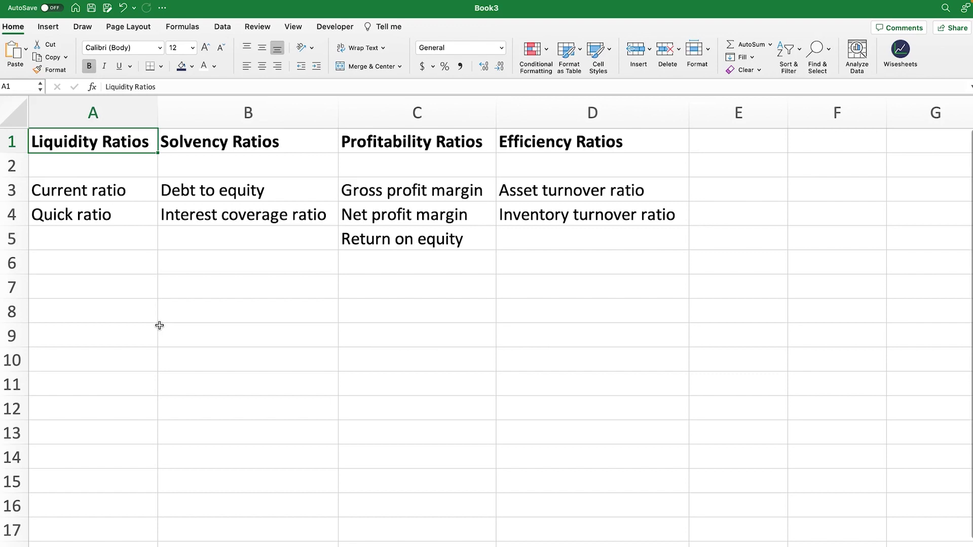
{"action": "left_click", "coordinate": [131, 197]}
{"action": "left_click", "coordinate": [120, 217]}
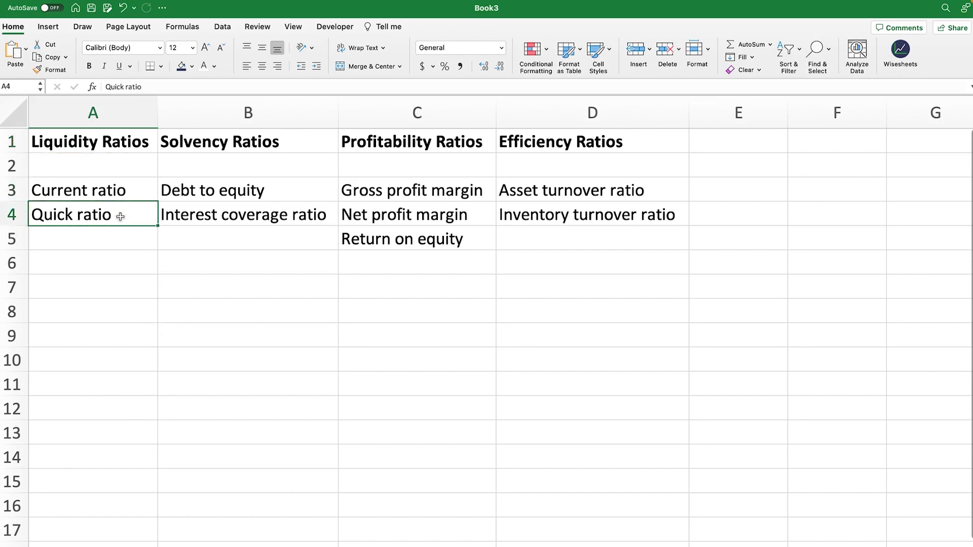
Step: Enter the current ratio formula as the text "Current assets/current liabilities" in A6 and widen column A to fit it
{"action": "left_click", "coordinate": [101, 262]}
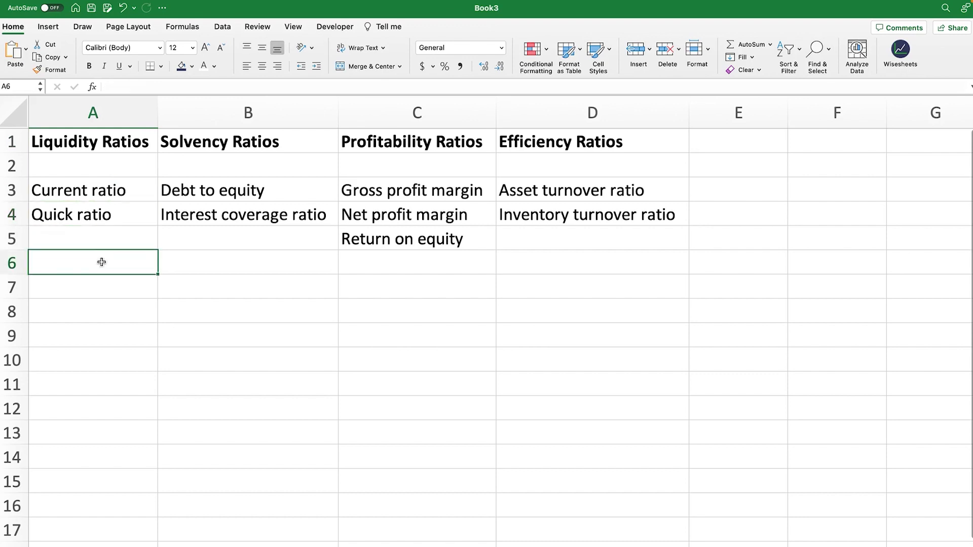
{"action": "type", "text": "="}
{"action": "key", "text": "BackSpace"}
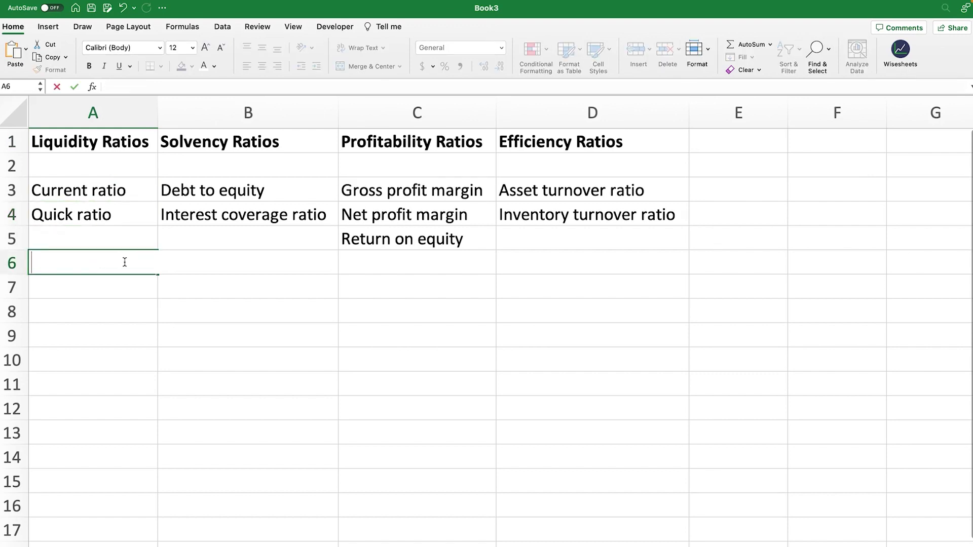
{"action": "type", "text": "Current assets/c"}
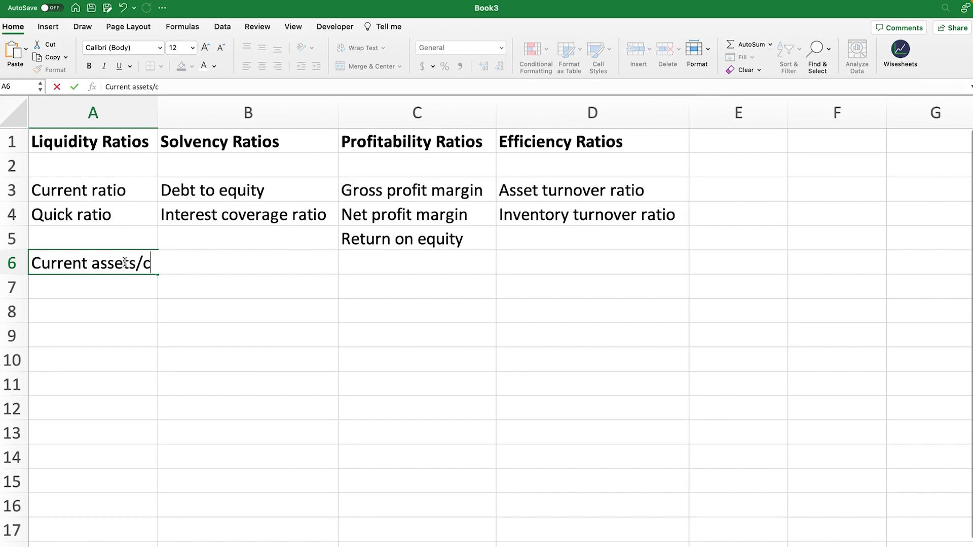
{"action": "type", "text": "urrent l"}
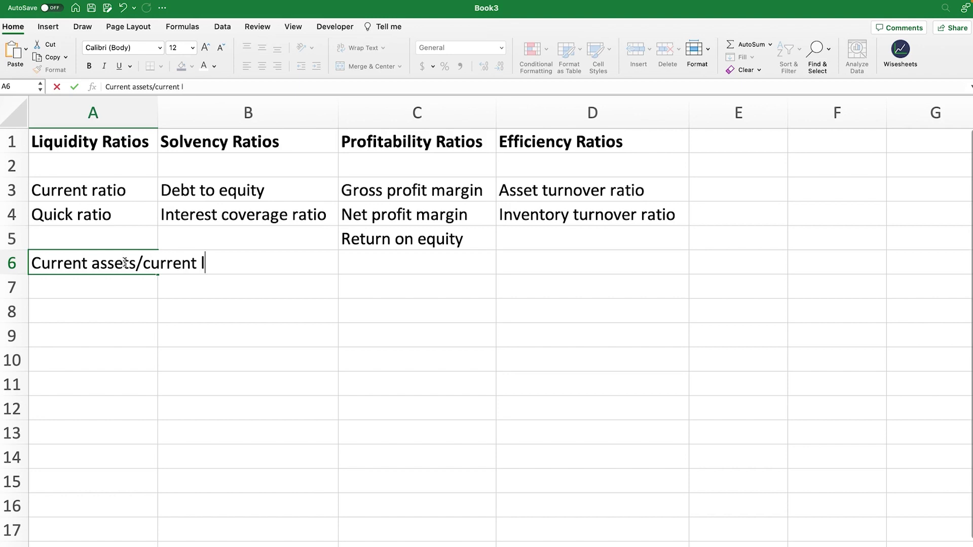
{"action": "type", "text": "iabilities"}
{"action": "key", "text": "Return"}
{"action": "double_click", "coordinate": [158, 106]}
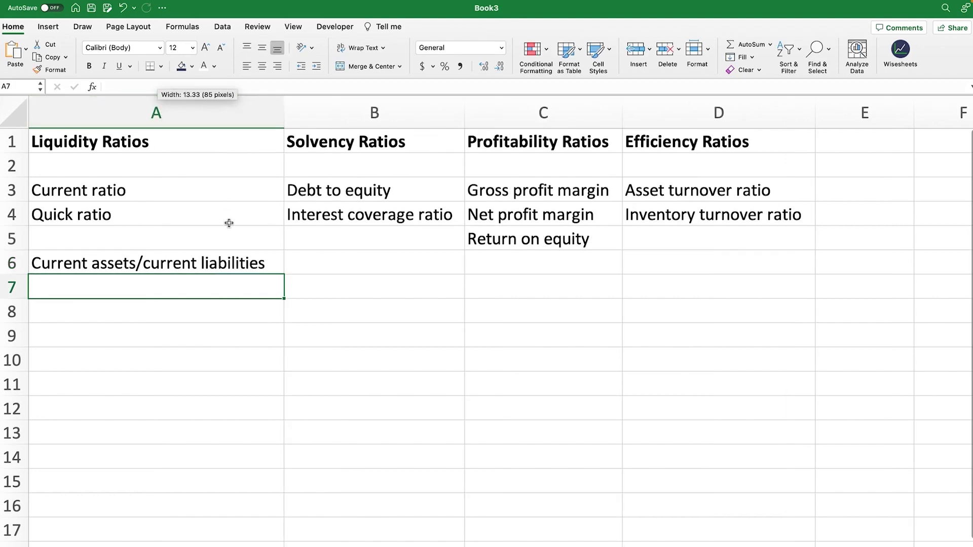
Step: Enter the note "great 1" in A7 beneath the current ratio formula text
{"action": "left_click", "coordinate": [288, 347]}
{"action": "left_click", "coordinate": [156, 288]}
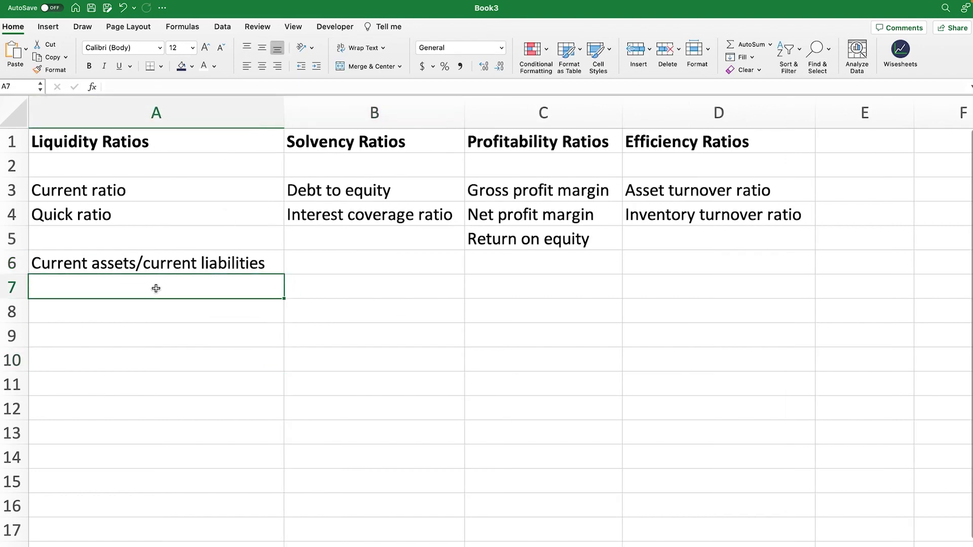
{"action": "type", "text": "great 1"}
{"action": "key", "text": "Return"}
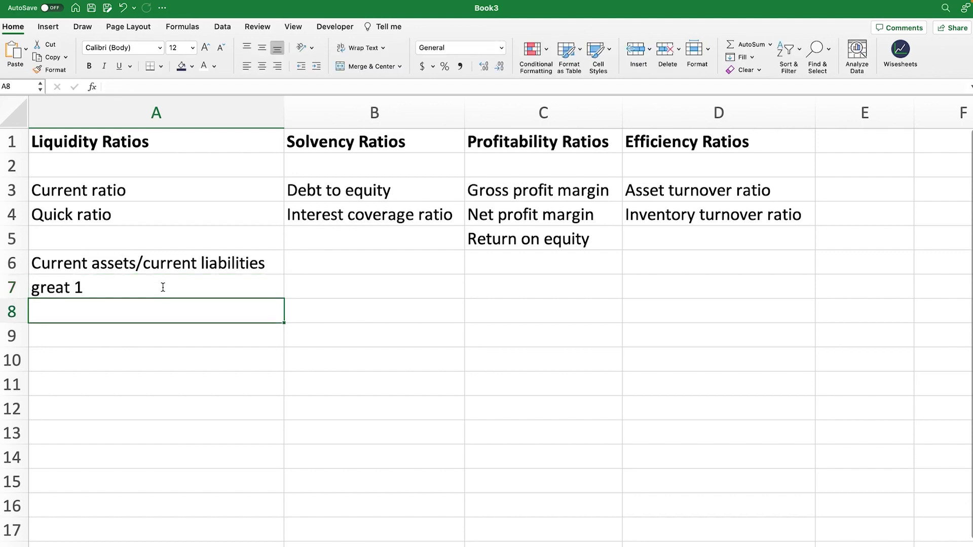
{"action": "left_click", "coordinate": [136, 283]}
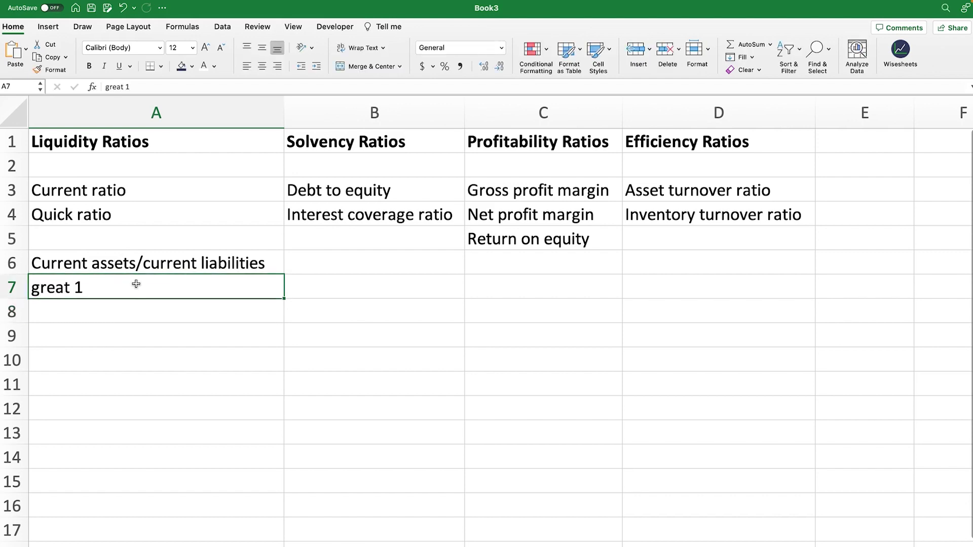
{"action": "left_click", "coordinate": [168, 263]}
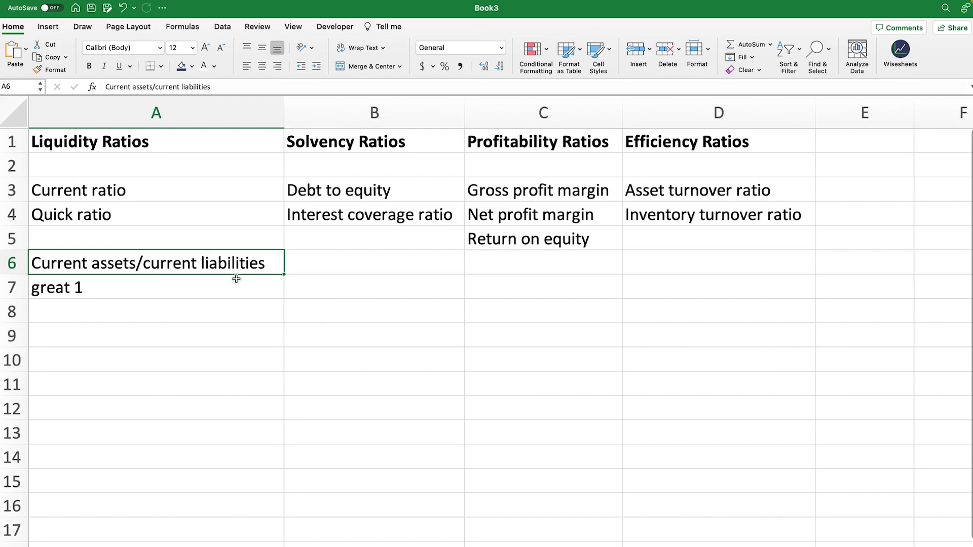
Step: On the balance sheet, examine the current asset lines from Cash And Cash Equivalents to Total Current Assets, including Net Receivables
{"action": "left_click", "coordinate": [263, 532]}
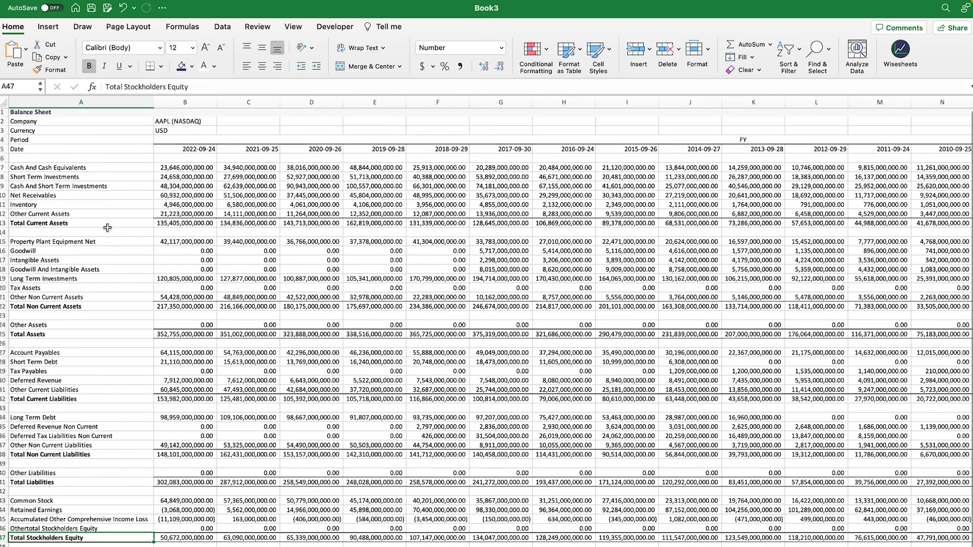
{"action": "left_click", "coordinate": [108, 226]}
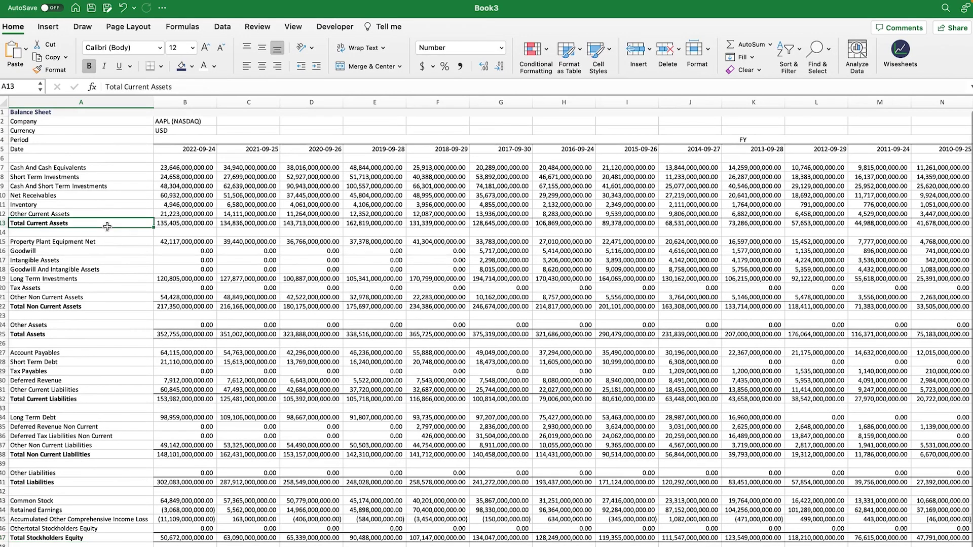
{"action": "key", "text": "ctrl+Up"}
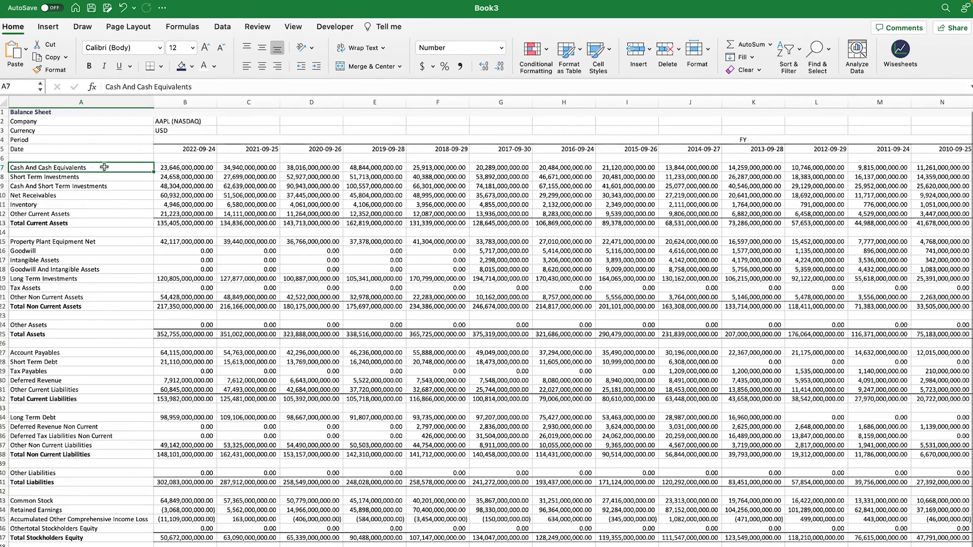
{"action": "left_click_drag", "start_coordinate": [104, 167], "coordinate": [190, 225]}
{"action": "left_click", "coordinate": [152, 259]}
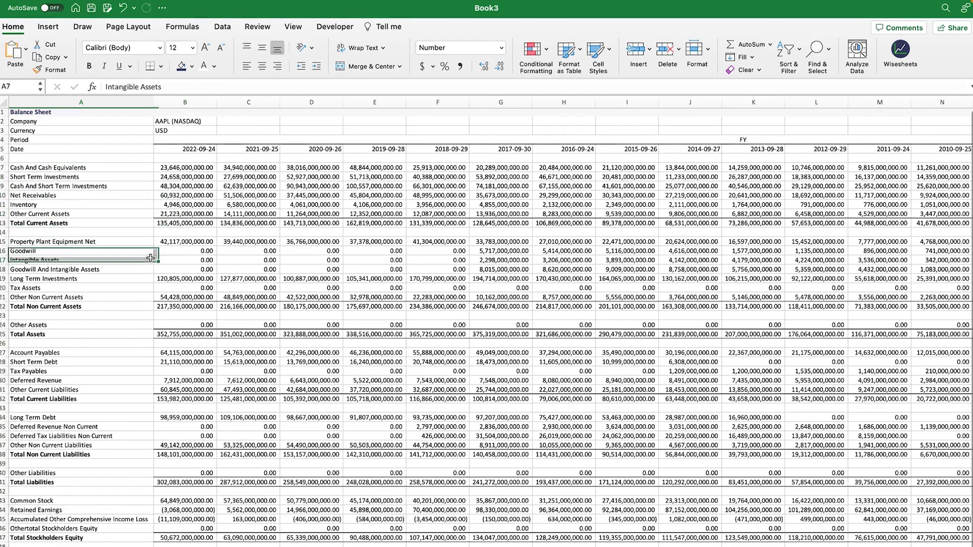
{"action": "left_click", "coordinate": [74, 169]}
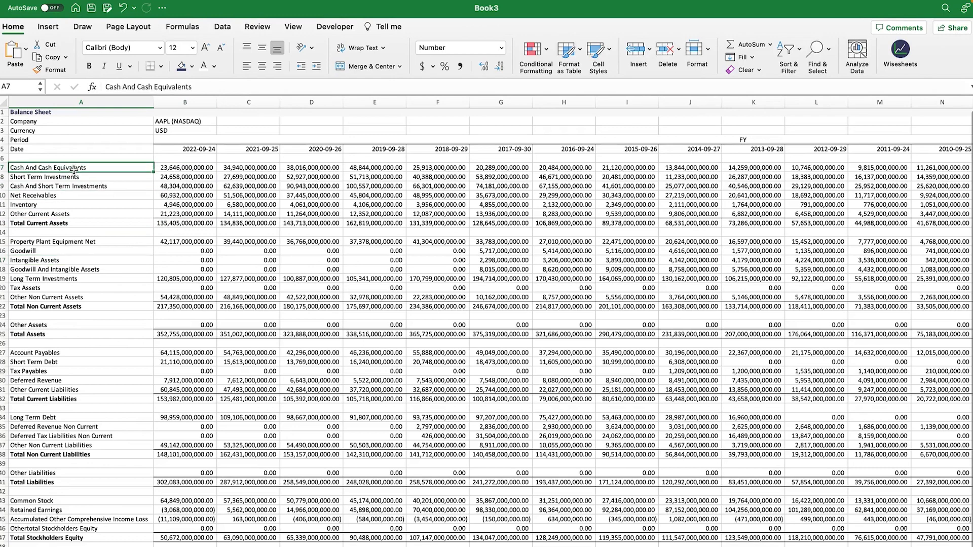
{"action": "left_click", "coordinate": [70, 195]}
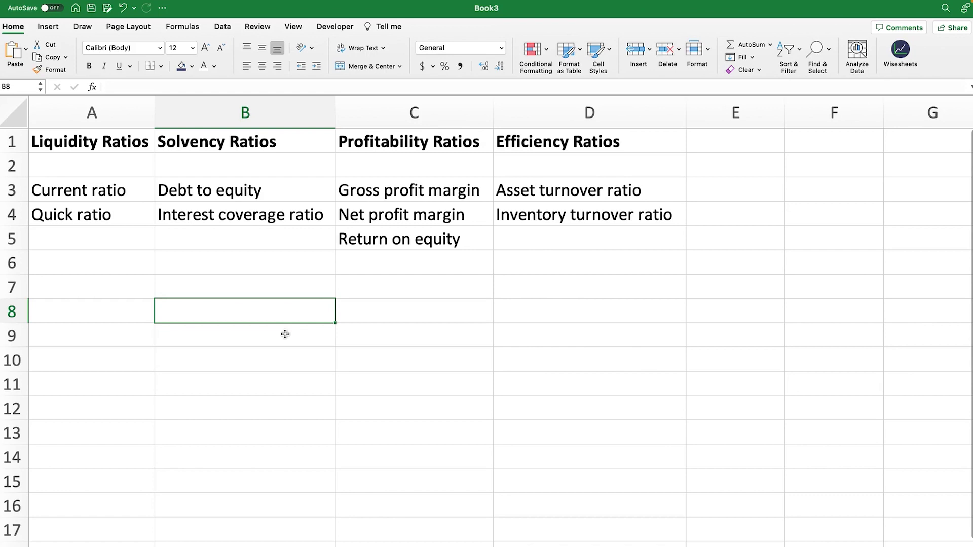
Step: On the ratios sheet, review the Solvency Ratios heading and the Debt to equity and Interest coverage ratio entries in B3:B4
{"action": "left_click", "coordinate": [241, 144]}
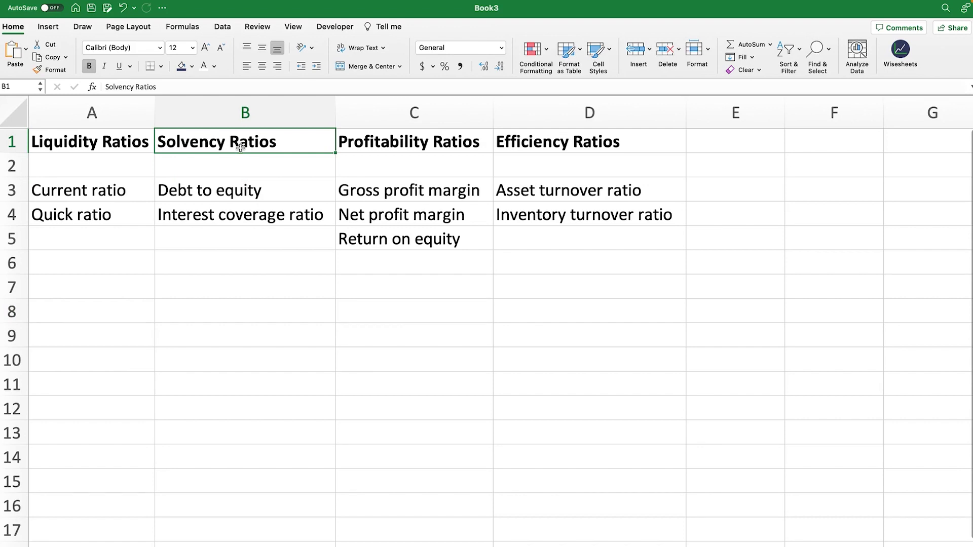
{"action": "left_click", "coordinate": [237, 190]}
{"action": "left_click", "coordinate": [237, 216]}
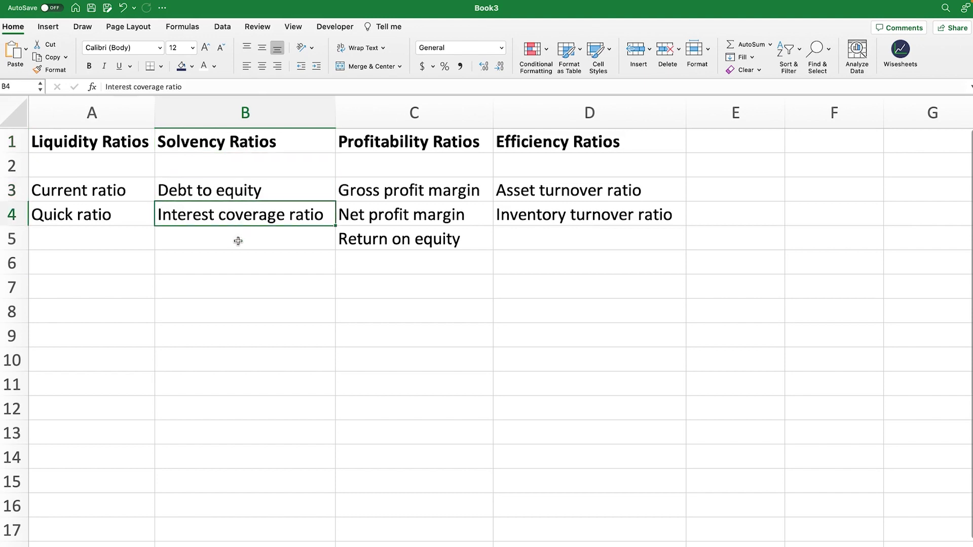
Step: Enter the debt to equity formula as the text "toal debt / total equity" in B6
{"action": "left_click", "coordinate": [225, 266]}
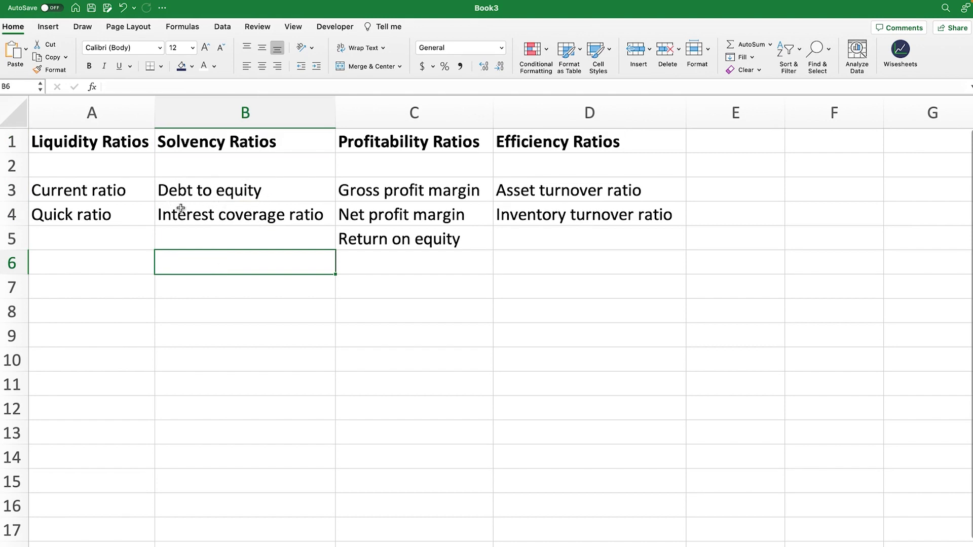
{"action": "type", "text": "toal debt "}
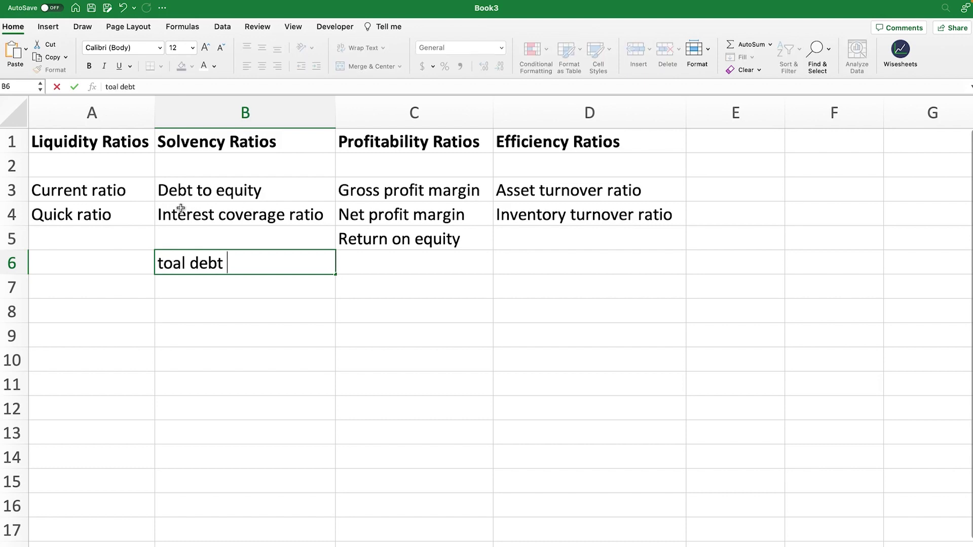
{"action": "type", "text": "/ total equity"}
{"action": "key", "text": "Return"}
{"action": "key", "text": "Return"}
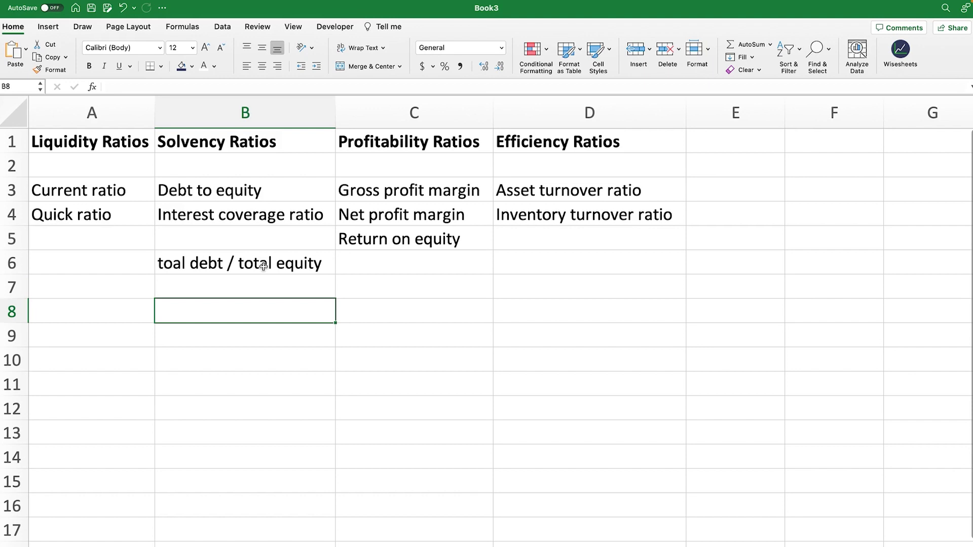
Step: Enter the interest coverage formula as the text "ebit / interest expense" in B8, and clear the formula notes in B6:B8
{"action": "type", "text": "ebit /"}
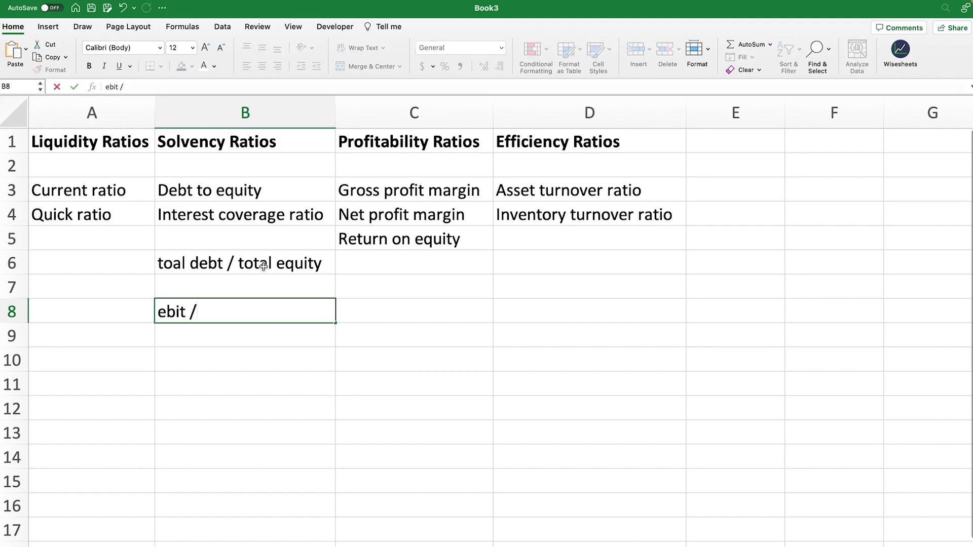
{"action": "type", "text": " inetrest expens"}
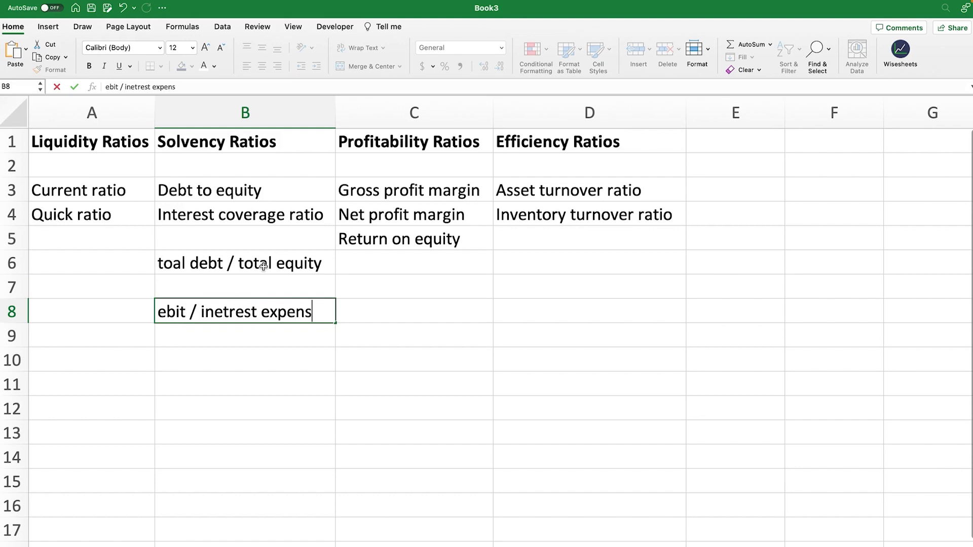
{"action": "type", "text": "e"}
{"action": "key", "text": "Return"}
{"action": "key", "text": "Up"}
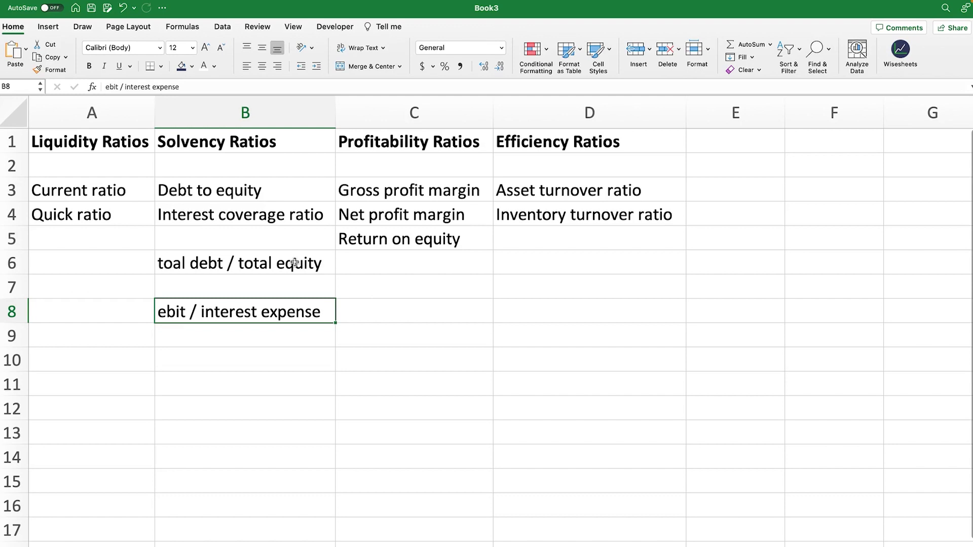
{"action": "left_click_drag", "start_coordinate": [295, 263], "coordinate": [302, 321]}
{"action": "key", "text": "Delete"}
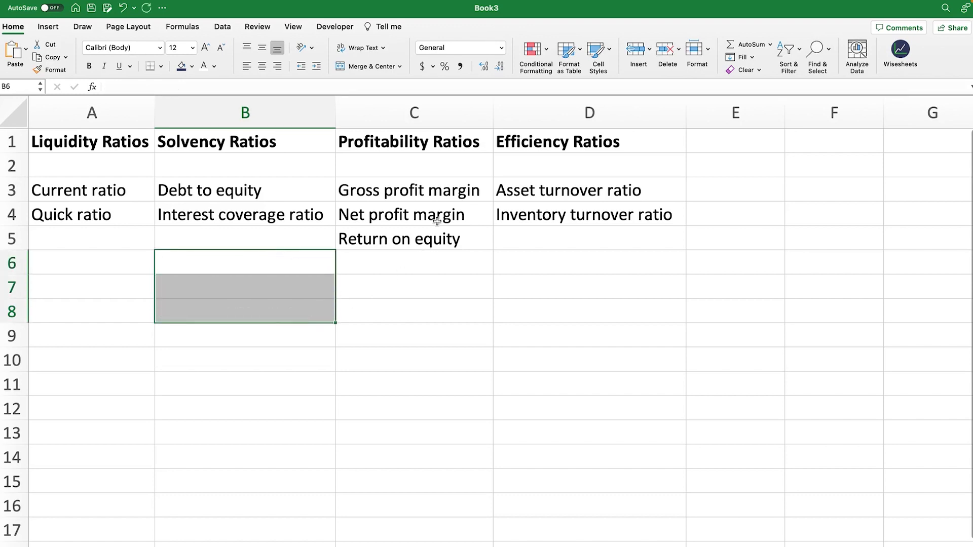
Step: Review the Gross profit margin, Net profit margin and Return on equity entries in C3:C5 and highlight them together
{"action": "left_click", "coordinate": [440, 192]}
{"action": "left_click", "coordinate": [437, 212]}
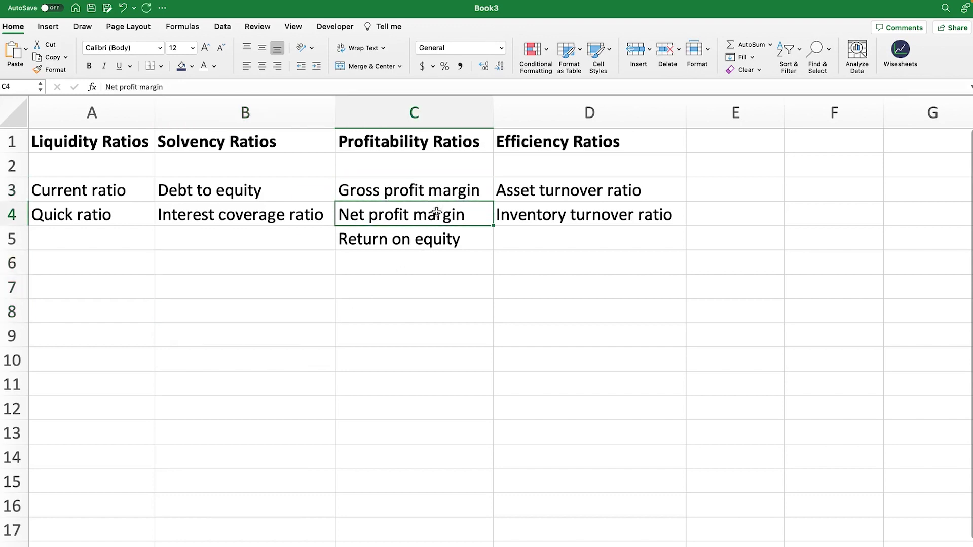
{"action": "left_click", "coordinate": [427, 243]}
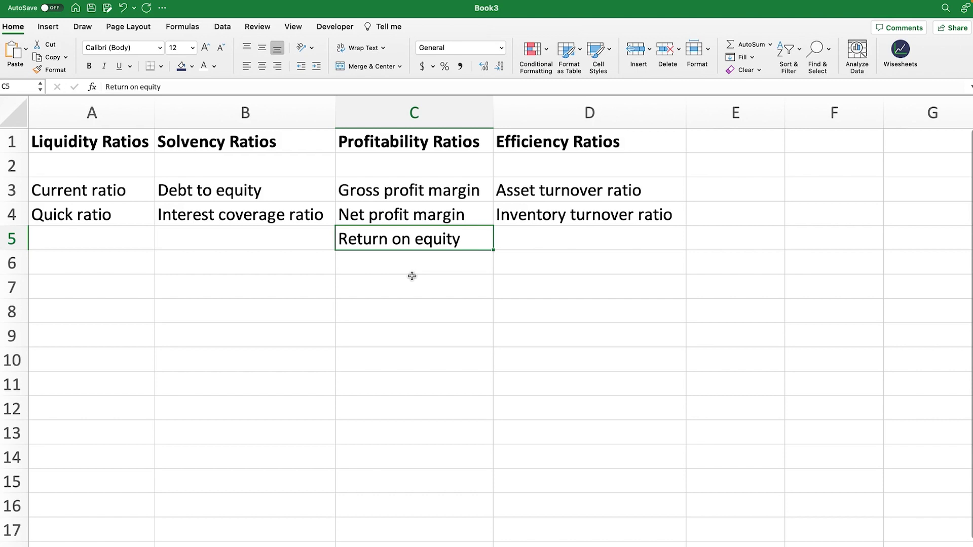
{"action": "left_click", "coordinate": [410, 280]}
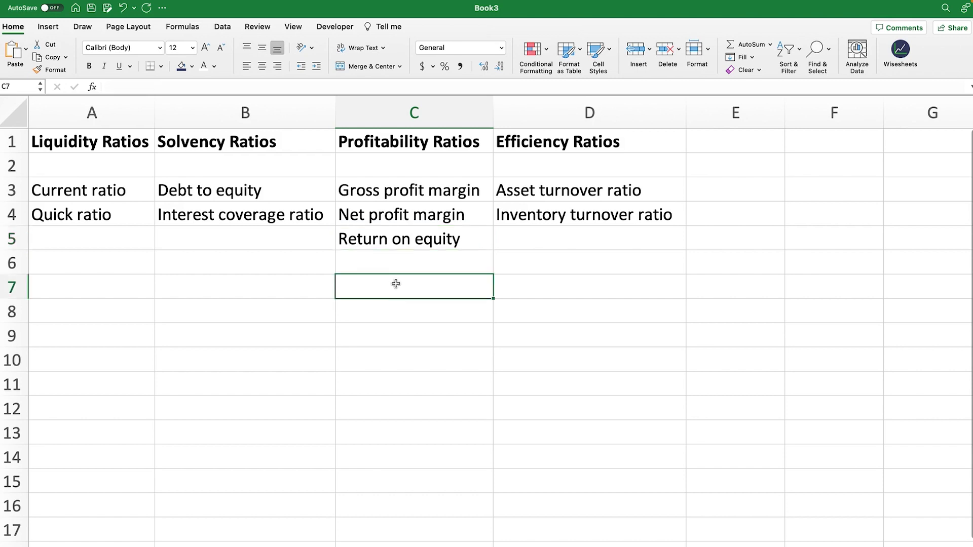
{"action": "left_click", "coordinate": [421, 198]}
{"action": "left_click_drag", "start_coordinate": [422, 202], "coordinate": [426, 238]}
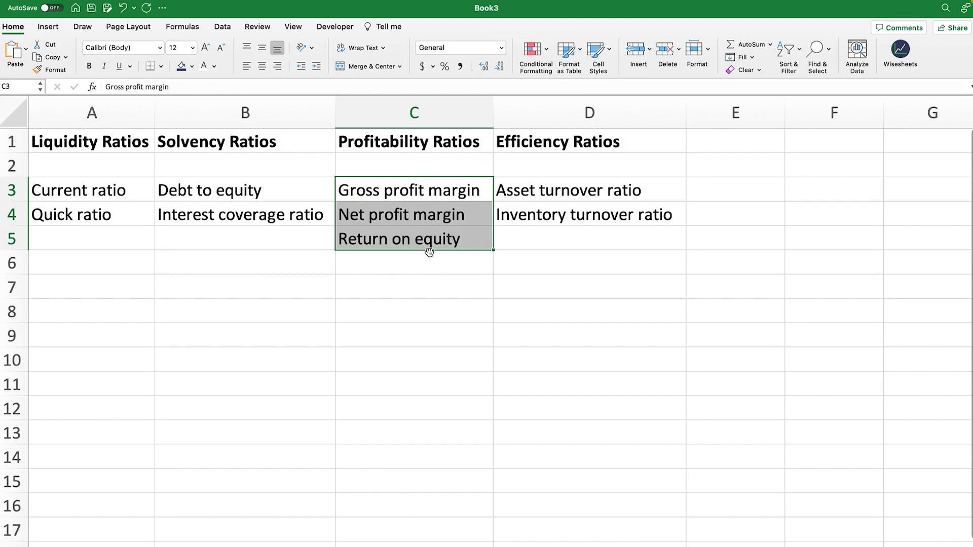
Step: Enter the gross profit margin formula as the text "Gross profit/revenue" in C7
{"action": "left_click", "coordinate": [402, 289]}
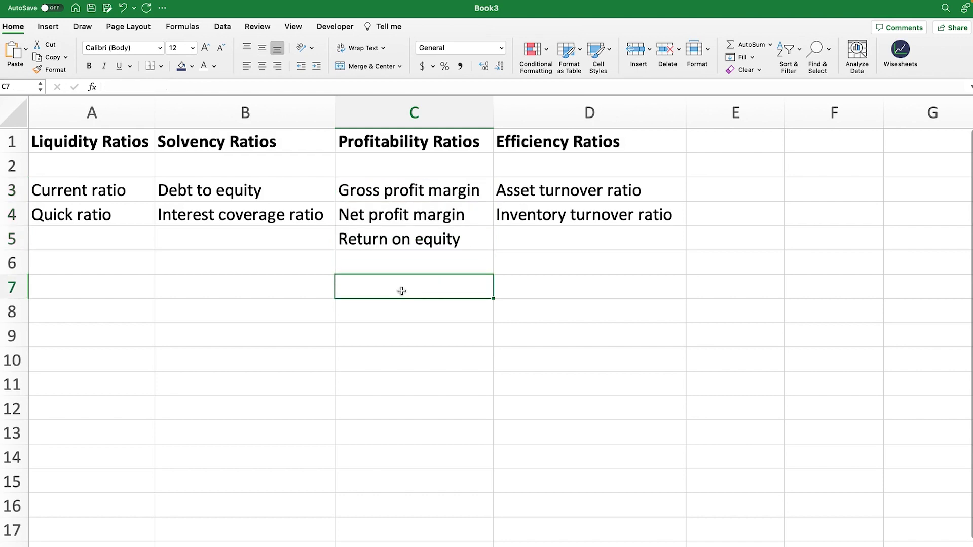
{"action": "type", "text": "Gross ro"}
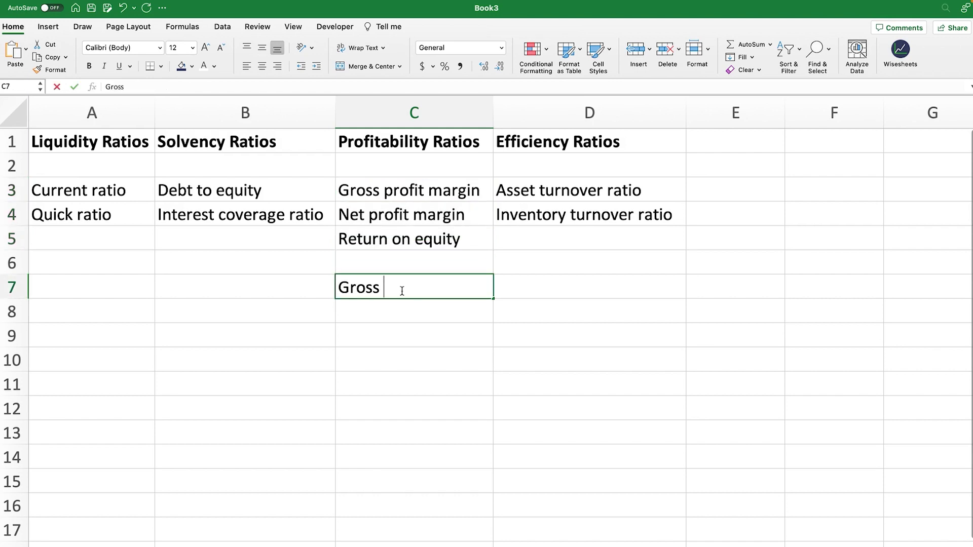
{"action": "key", "text": "BackSpace"}
{"action": "key", "text": "BackSpace"}
{"action": "type", "text": "profit/"}
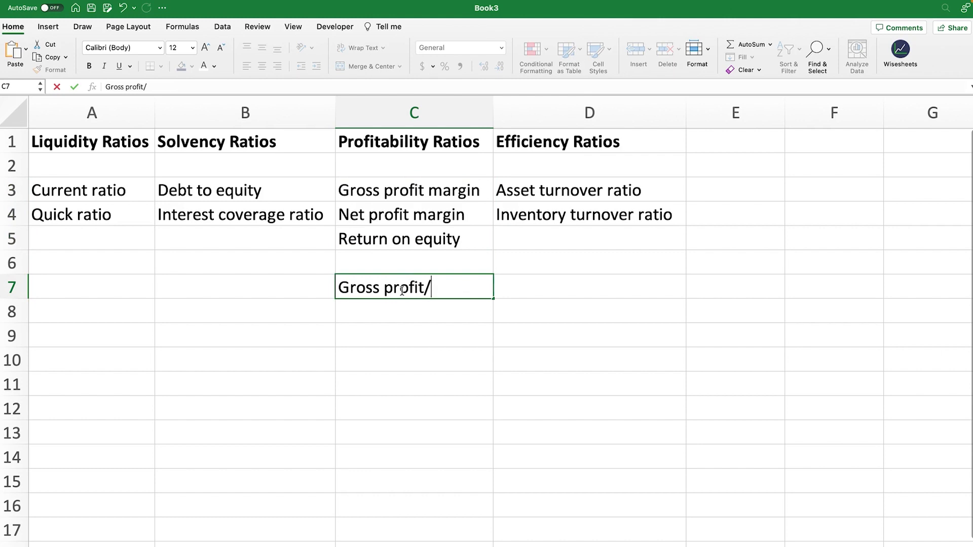
{"action": "type", "text": "revenue"}
{"action": "key", "text": "Return"}
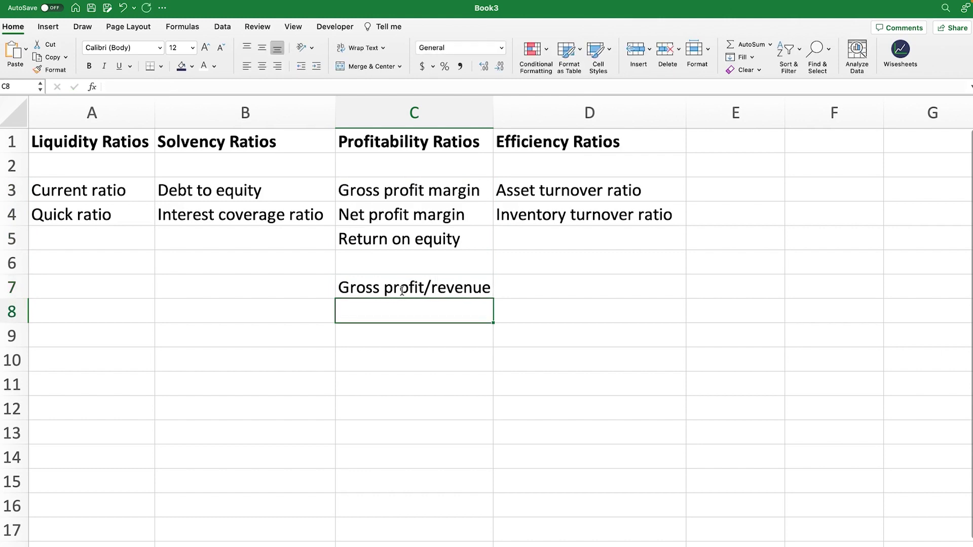
Step: Enter the net profit margin formula as the text "net income/ revenue" in C8 and the return on equity formula as "net income/ equity" in C9
{"action": "type", "text": "net income/ revenue"}
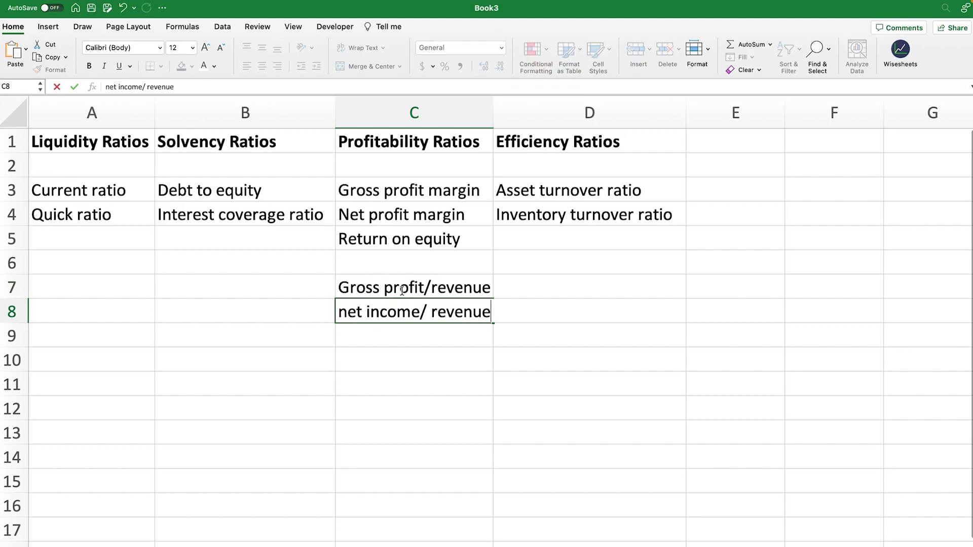
{"action": "key", "text": "Return"}
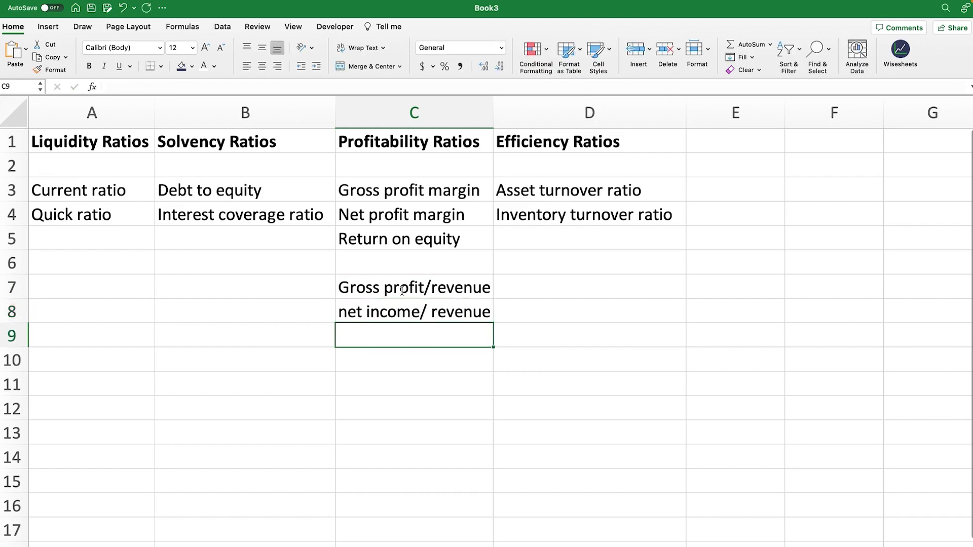
{"action": "type", "text": "net income/"}
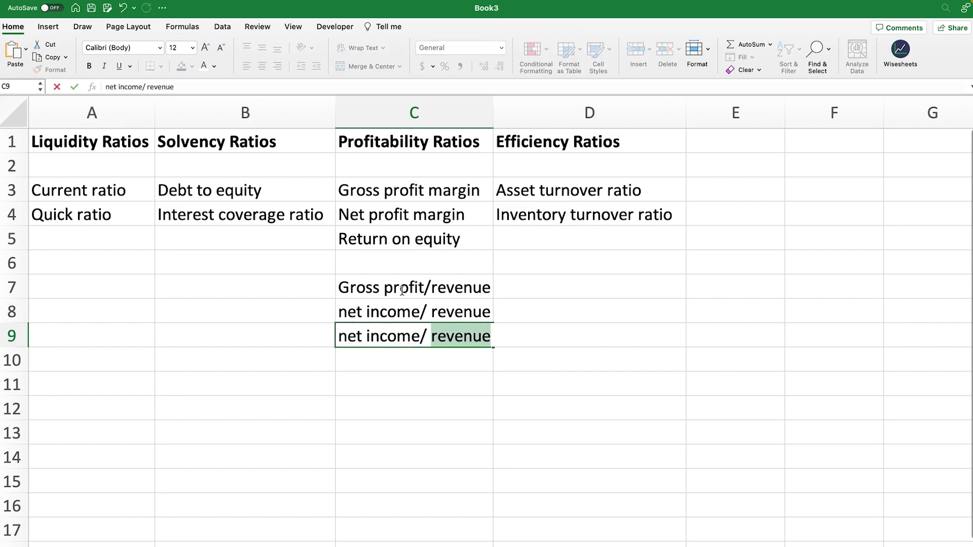
{"action": "key", "text": "BackSpace"}
{"action": "type", "text": "equity"}
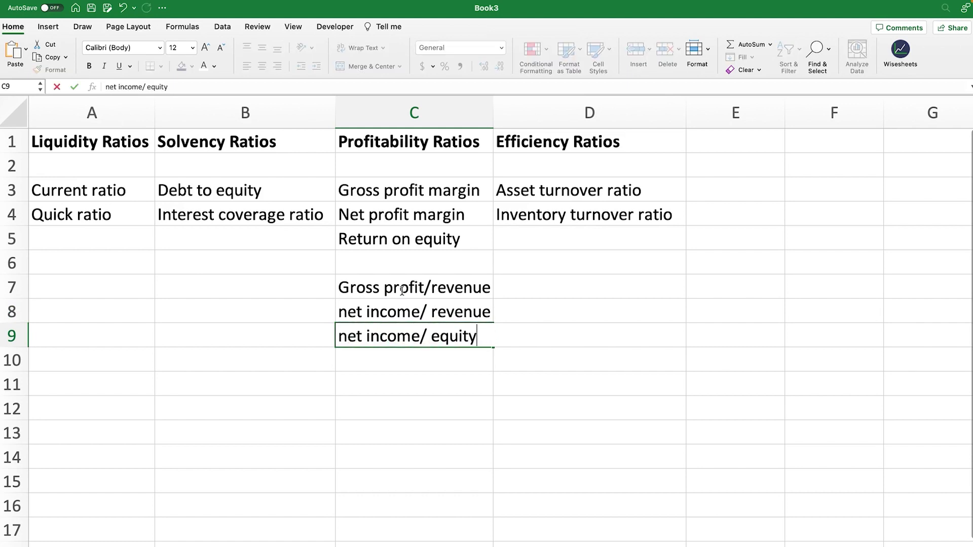
{"action": "key", "text": "Return"}
Step: Compare the profitability ratio names in C3:C5 with the formula notes starting in C7
{"action": "left_click", "coordinate": [418, 391]}
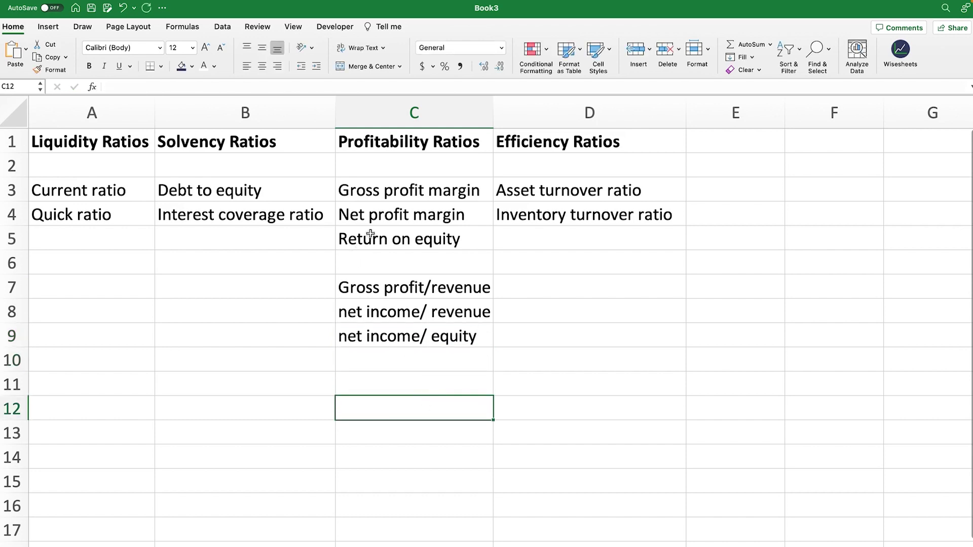
{"action": "left_click_drag", "start_coordinate": [414, 189], "coordinate": [404, 241]}
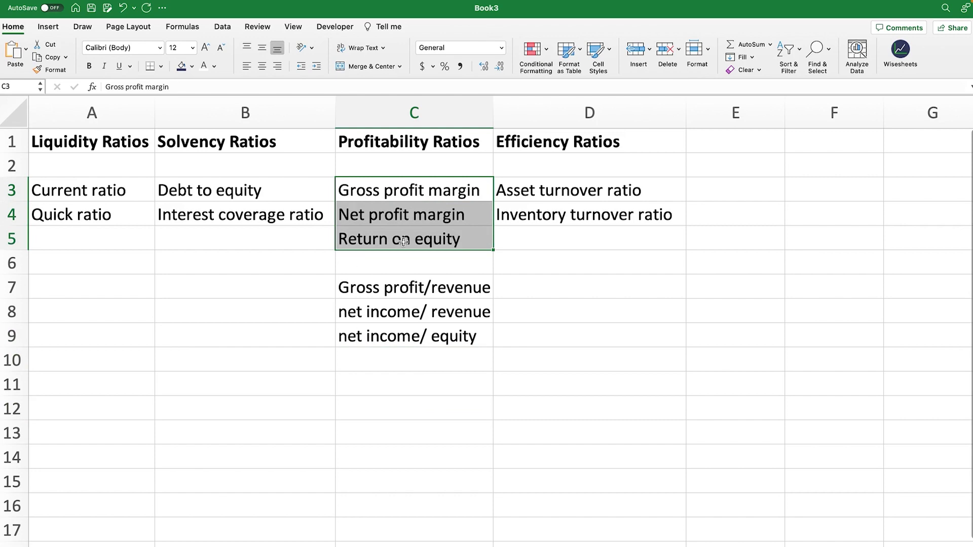
{"action": "left_click", "coordinate": [413, 287]}
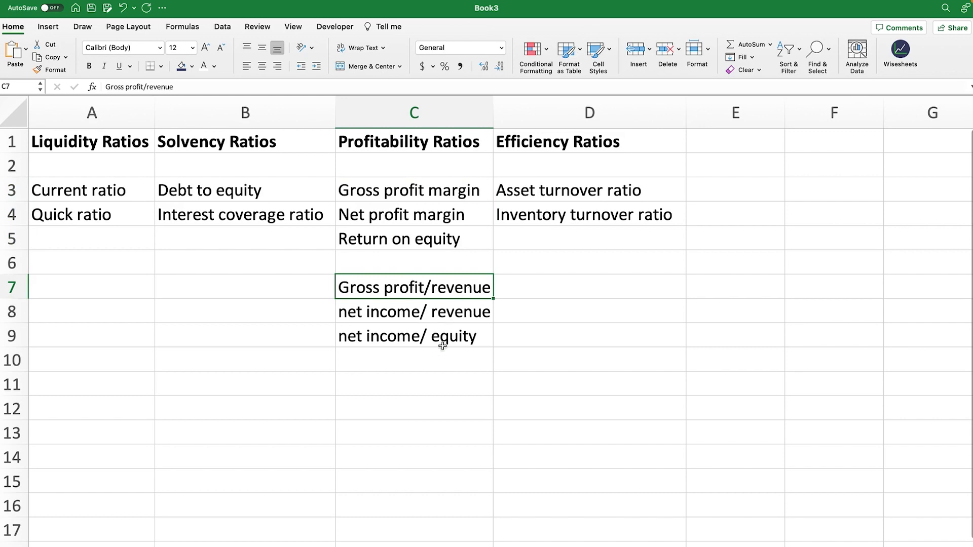
Step: Enter the example values 30%, $1 and .30 in C11:C13 below the profitability formula notes
{"action": "left_click", "coordinate": [431, 381]}
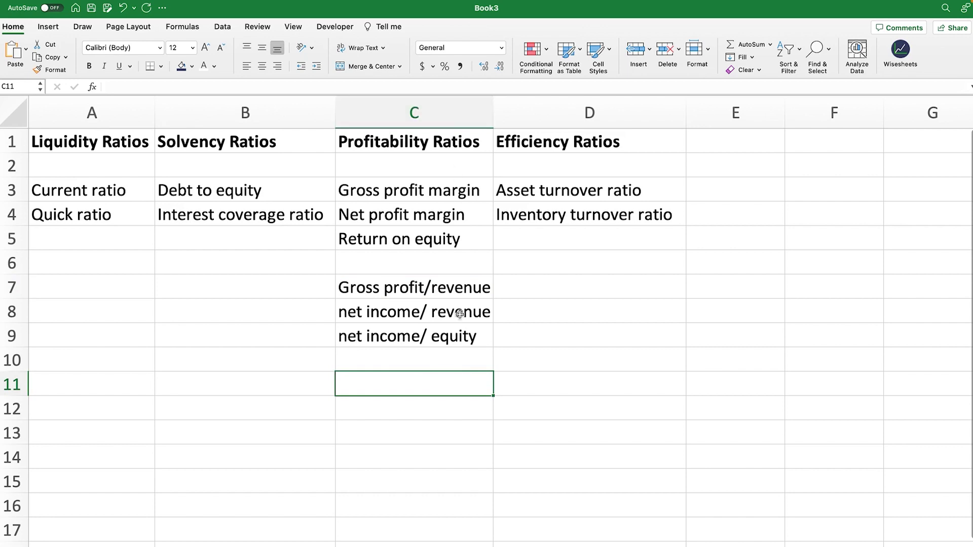
{"action": "type", "text": "30%"}
{"action": "key", "text": "Return"}
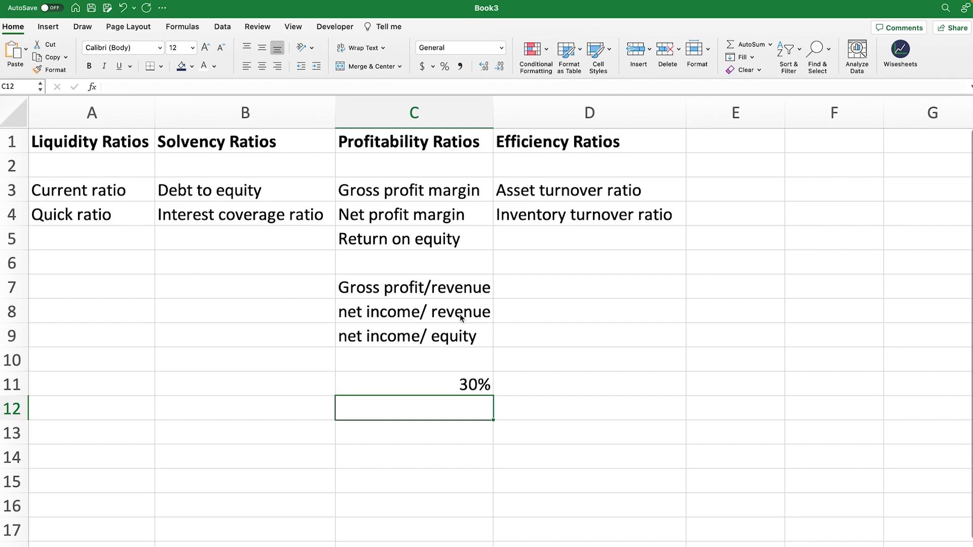
{"action": "type", "text": "$1"}
{"action": "key", "text": "Return"}
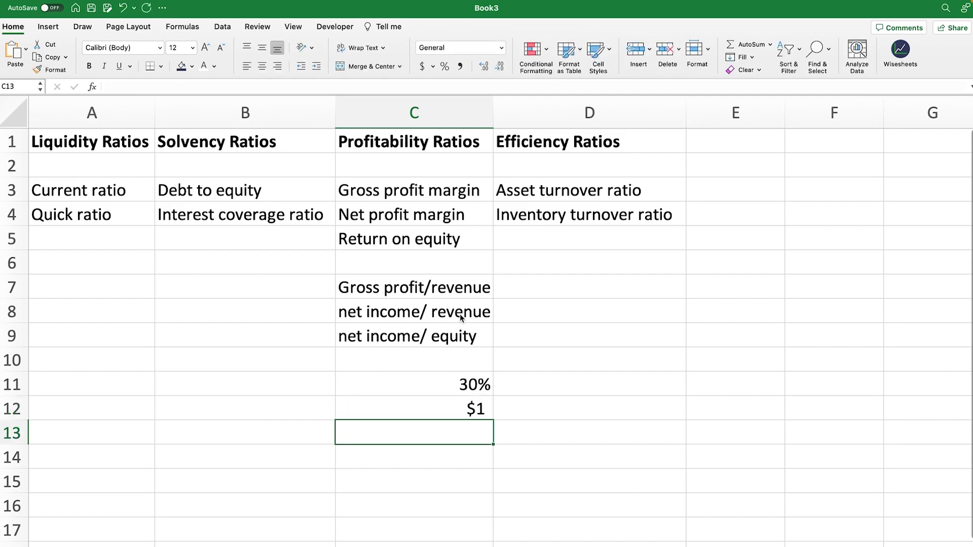
{"action": "type", "text": ".30"}
{"action": "key", "text": "Return"}
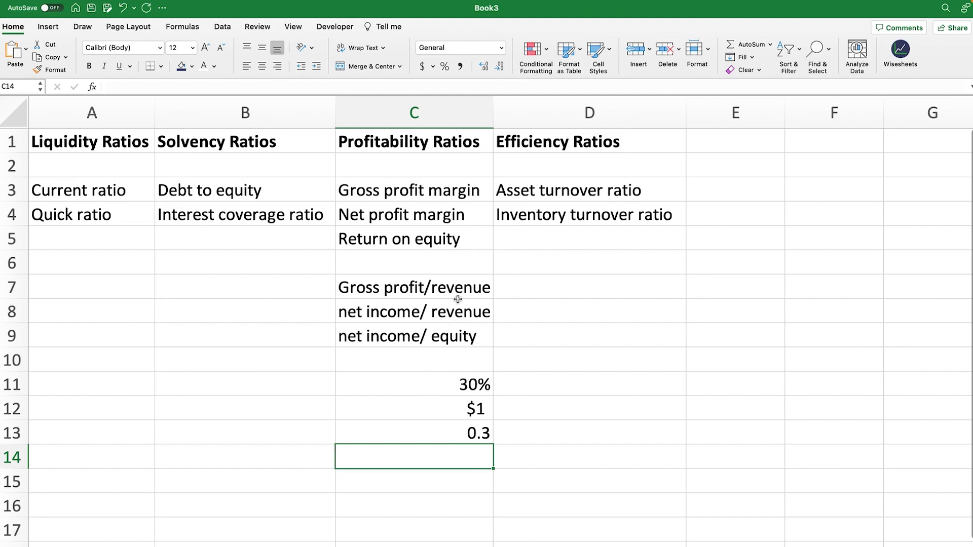
{"action": "left_click_drag", "start_coordinate": [441, 199], "coordinate": [453, 433]}
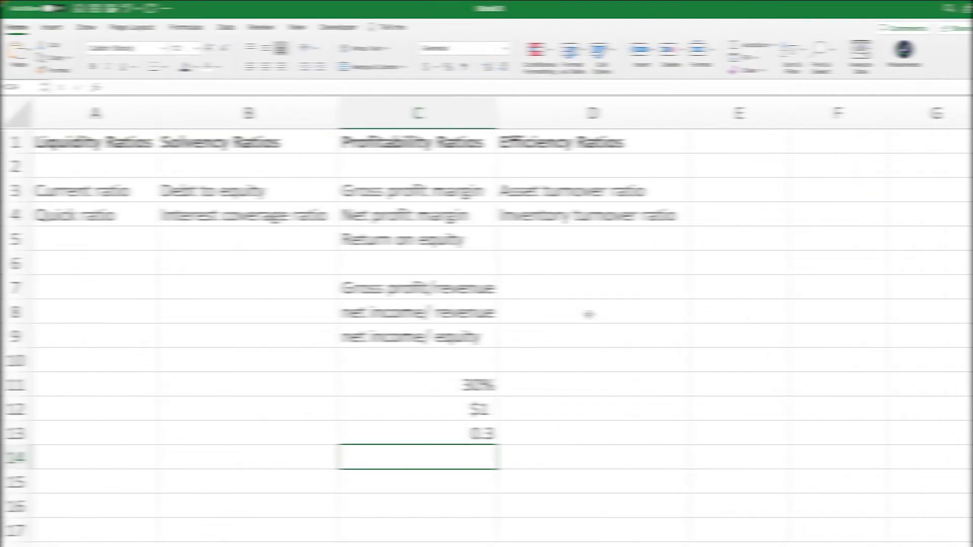
Step: Review the Efficiency Ratios heading and the Asset turnover ratio and Inventory turnover ratio entries in D3:D4
{"action": "left_click", "coordinate": [582, 140]}
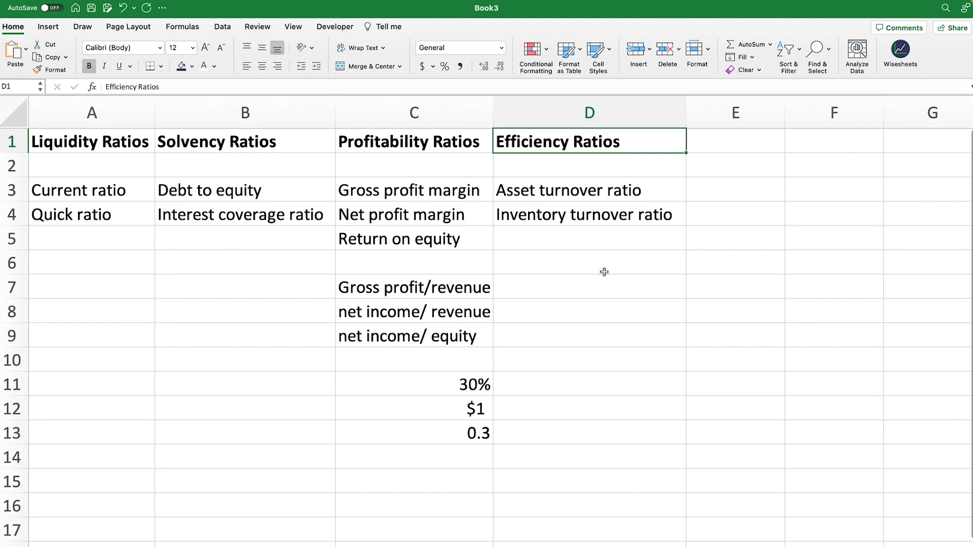
{"action": "left_click", "coordinate": [565, 198]}
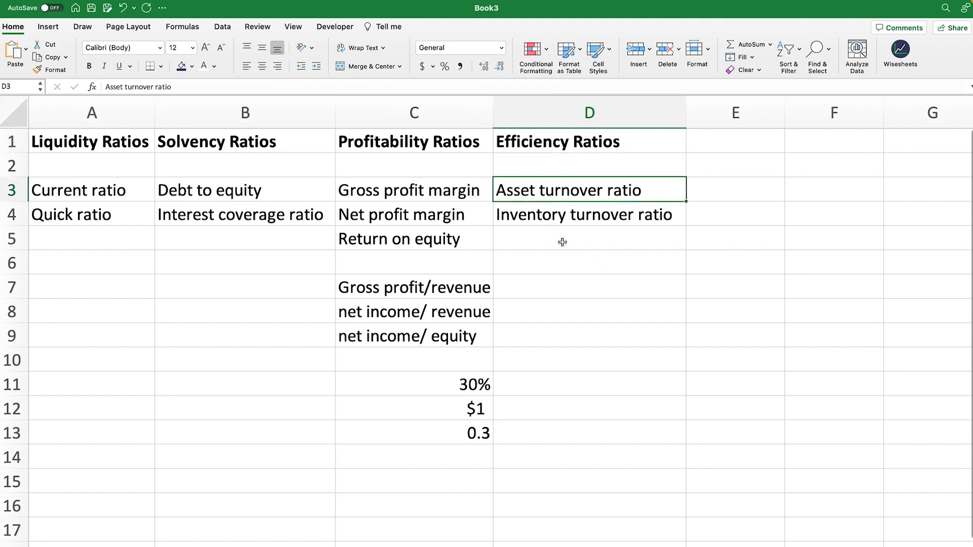
{"action": "left_click", "coordinate": [553, 220]}
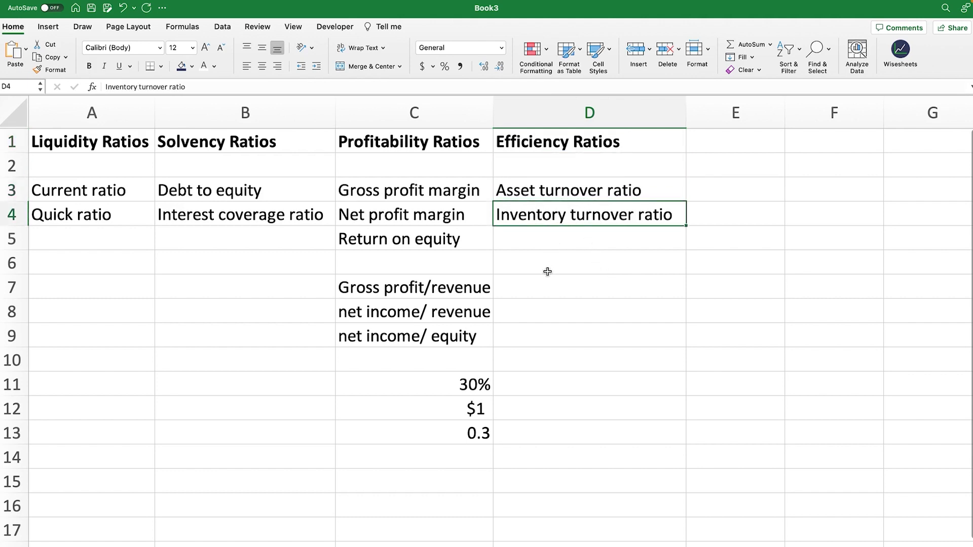
Step: Enter the asset turnover formula as the text "net sales/ average total assets" in D7
{"action": "left_click", "coordinate": [556, 286]}
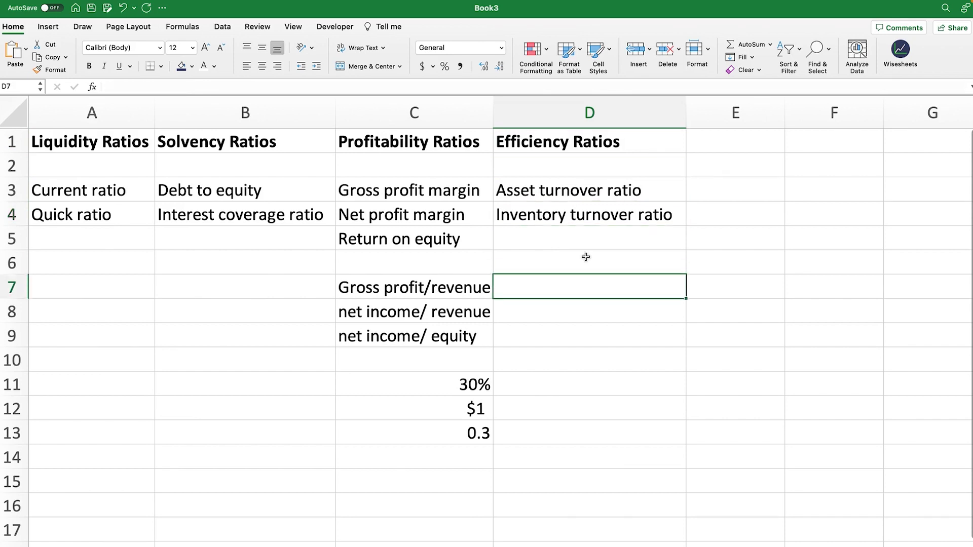
{"action": "type", "text": "net "}
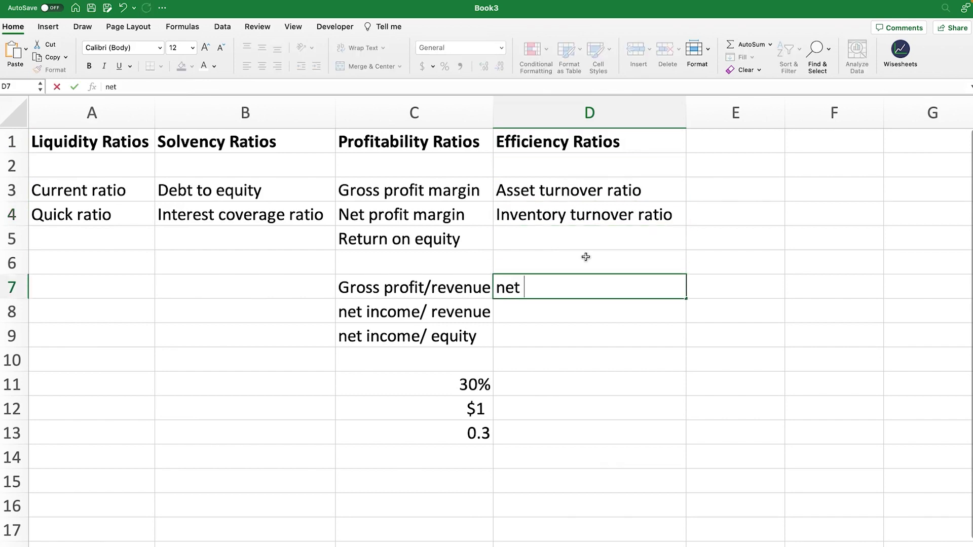
{"action": "type", "text": "sales/"}
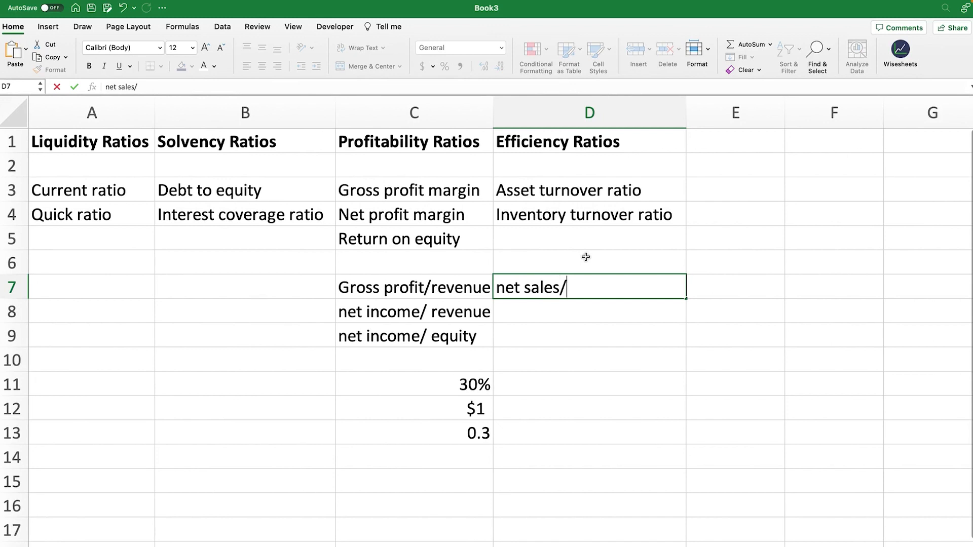
{"action": "type", "text": " average to"}
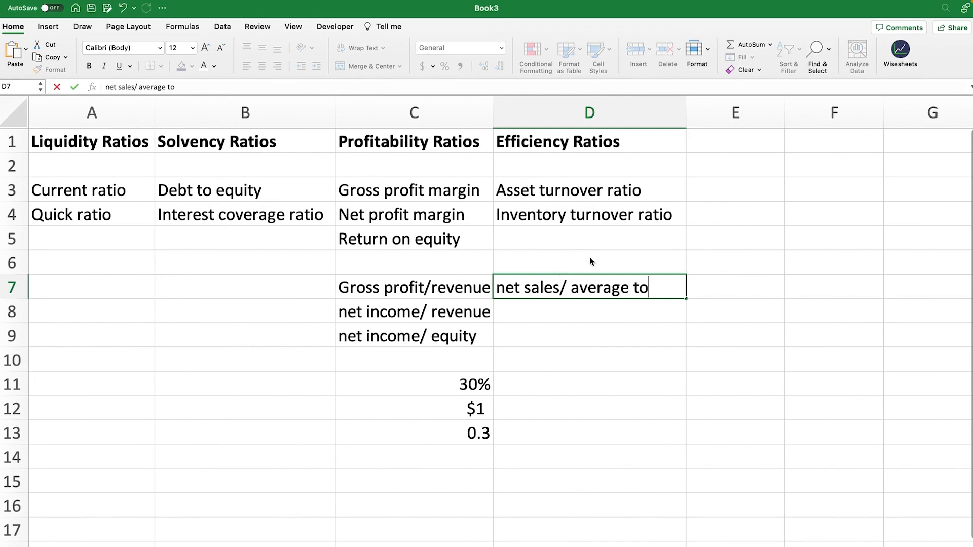
{"action": "type", "text": "tal assets"}
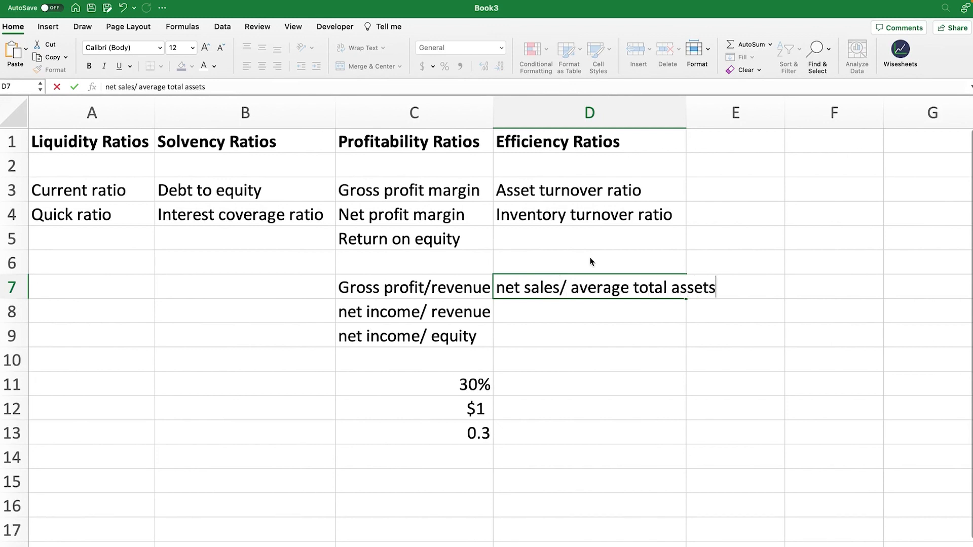
{"action": "key", "text": "ctrl+Return"}
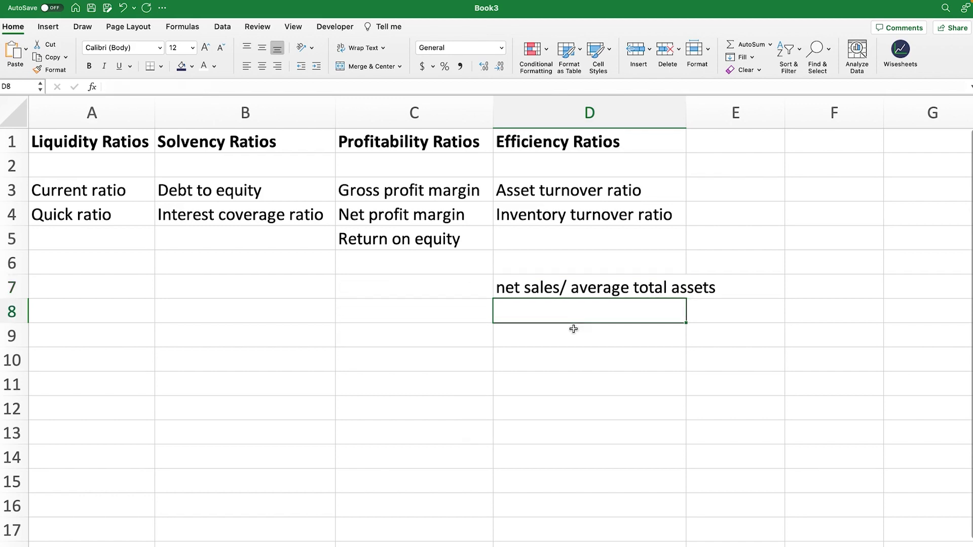
Step: Enter the inventory turnover formula as the text "cogs/ average inventory" in D8
{"action": "type", "text": "cogs"}
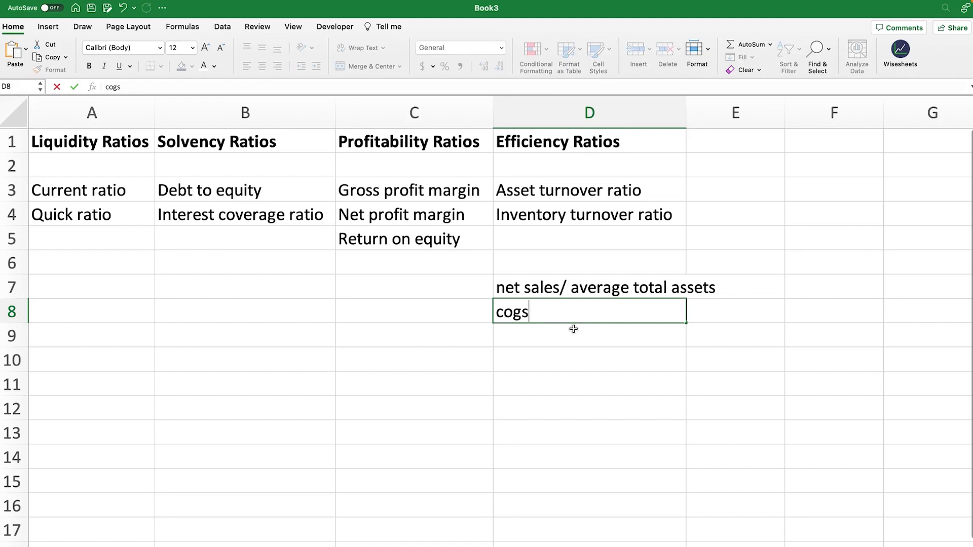
{"action": "type", "text": "/ average "}
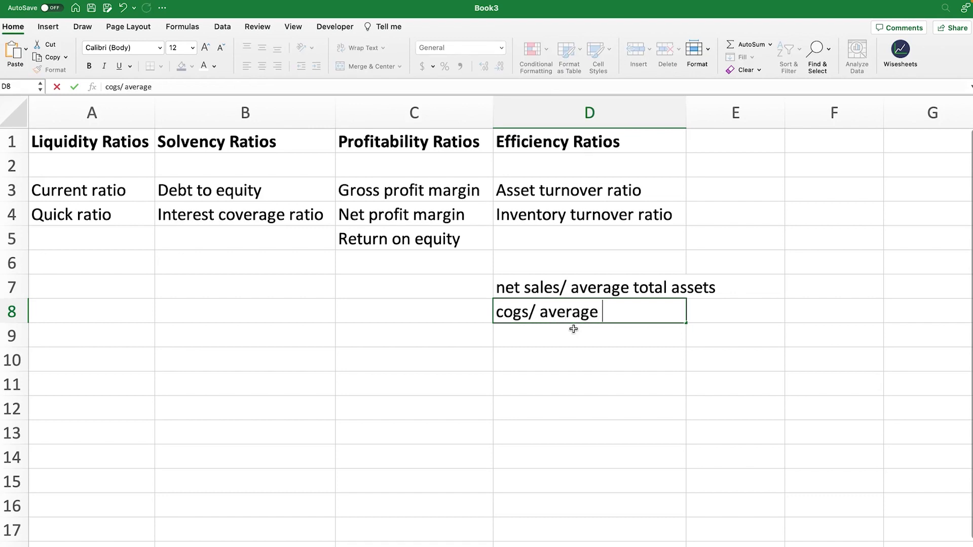
{"action": "type", "text": "inventory"}
{"action": "key", "text": "ctrl+Return"}
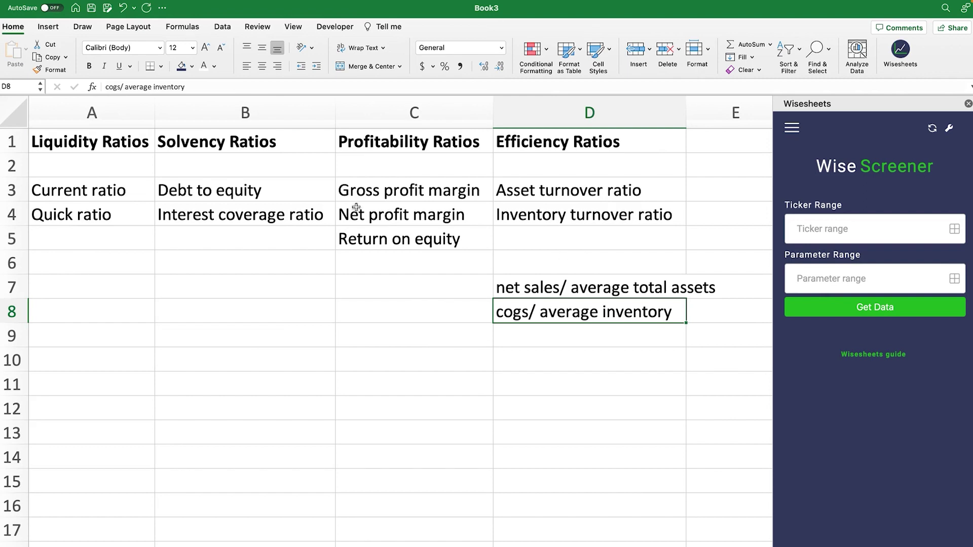
Step: Highlight the ratio overview in A1:D9, and on the stock list sheet review the Current ratio to Inventory Turnover headers in B1:E1
{"action": "left_click_drag", "start_coordinate": [79, 146], "coordinate": [560, 325]}
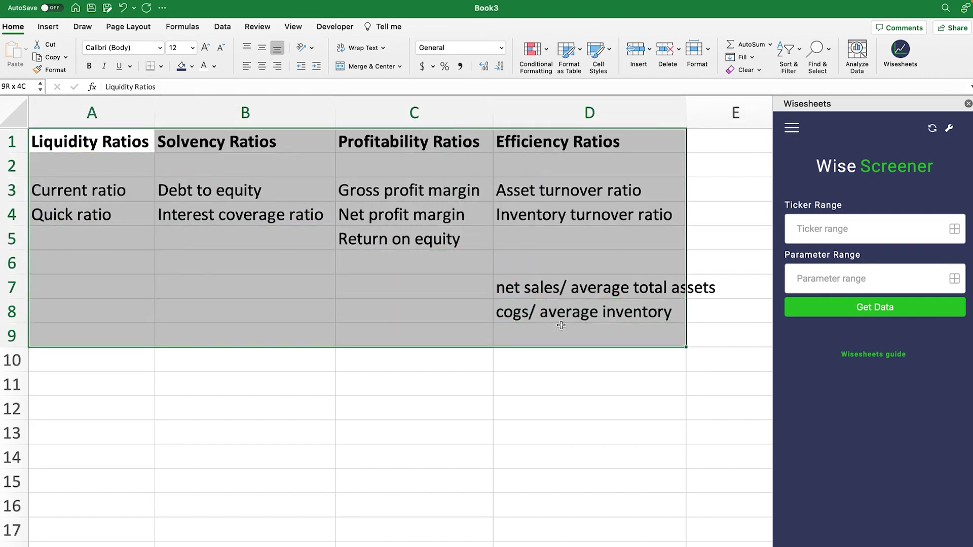
{"action": "left_click", "coordinate": [338, 427]}
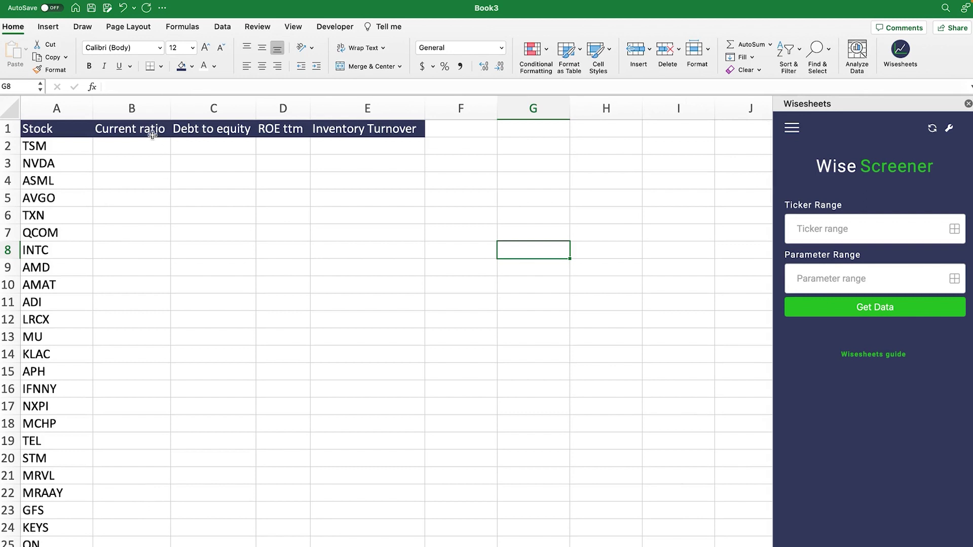
{"action": "left_click_drag", "start_coordinate": [152, 133], "coordinate": [369, 130]}
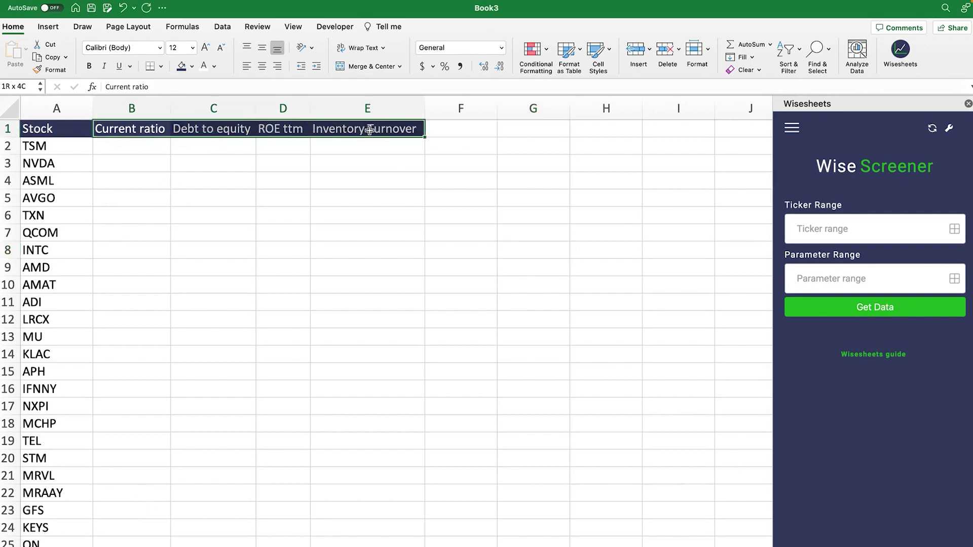
{"action": "left_click", "coordinate": [493, 168]}
{"action": "left_click_drag", "start_coordinate": [130, 128], "coordinate": [370, 130]}
{"action": "left_click", "coordinate": [535, 208]}
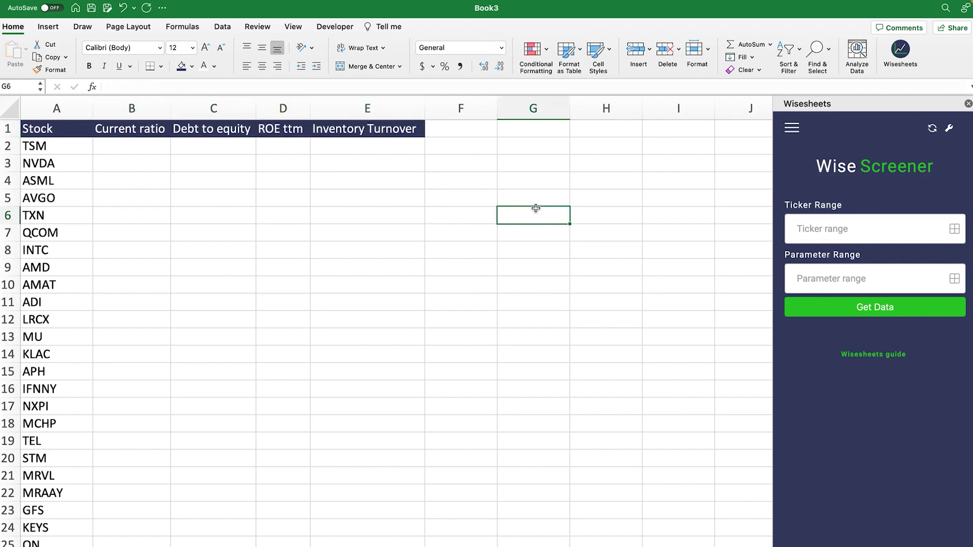
Step: Review the stock tickers in column A, from TSM in A2 down past ON in A25
{"action": "left_click", "coordinate": [69, 149]}
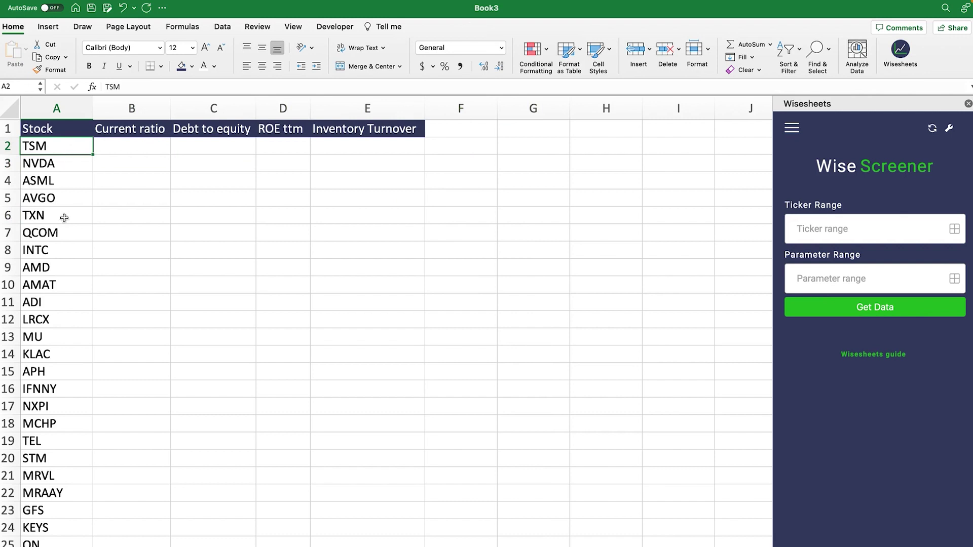
{"action": "left_click", "coordinate": [40, 543]}
{"action": "scroll", "coordinate": [62, 439], "scroll_direction": "down", "scroll_amount": 20}
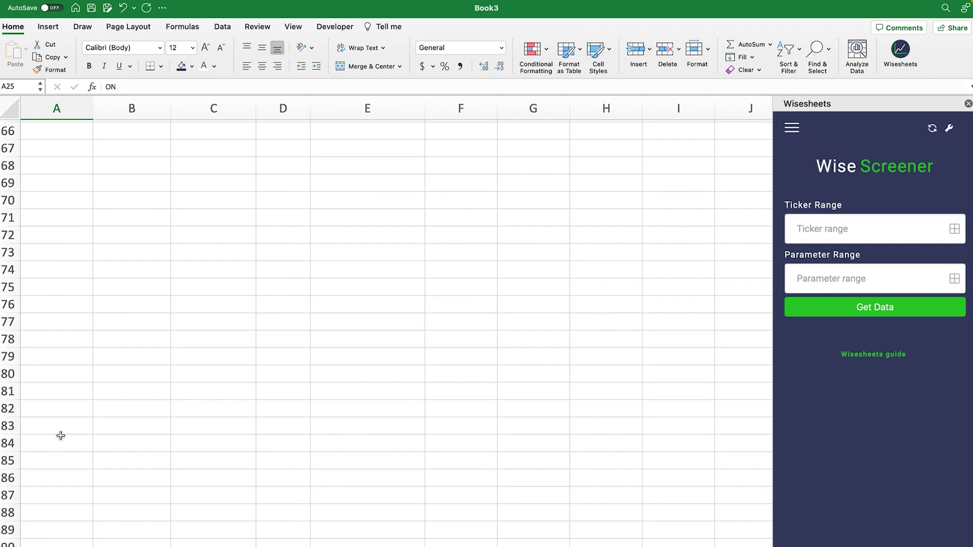
{"action": "scroll", "coordinate": [61, 436], "scroll_direction": "up", "scroll_amount": 20}
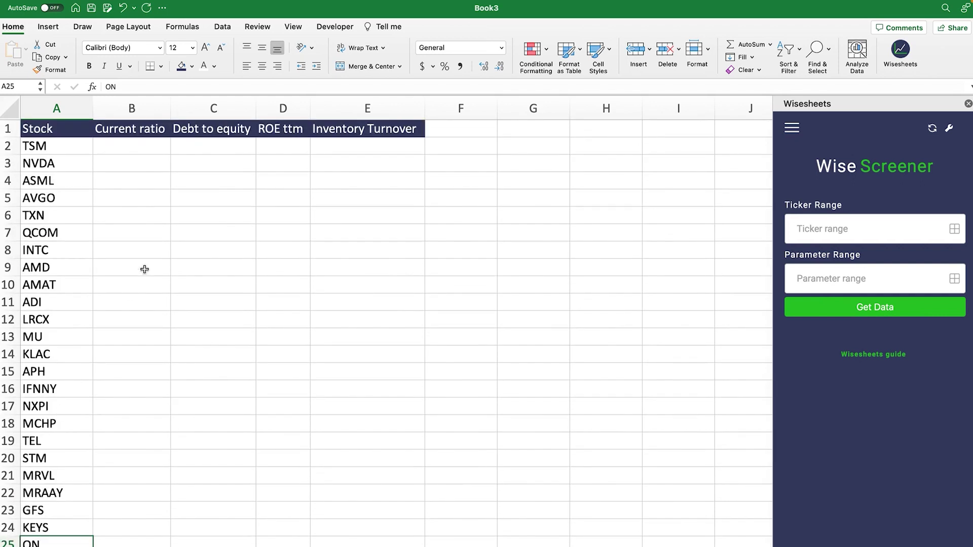
Step: Review the ratio headers from Current ratio to Inventory Turnover in B1:E1 and the first tickers in A2:A4
{"action": "left_click", "coordinate": [147, 133]}
{"action": "left_click", "coordinate": [213, 131]}
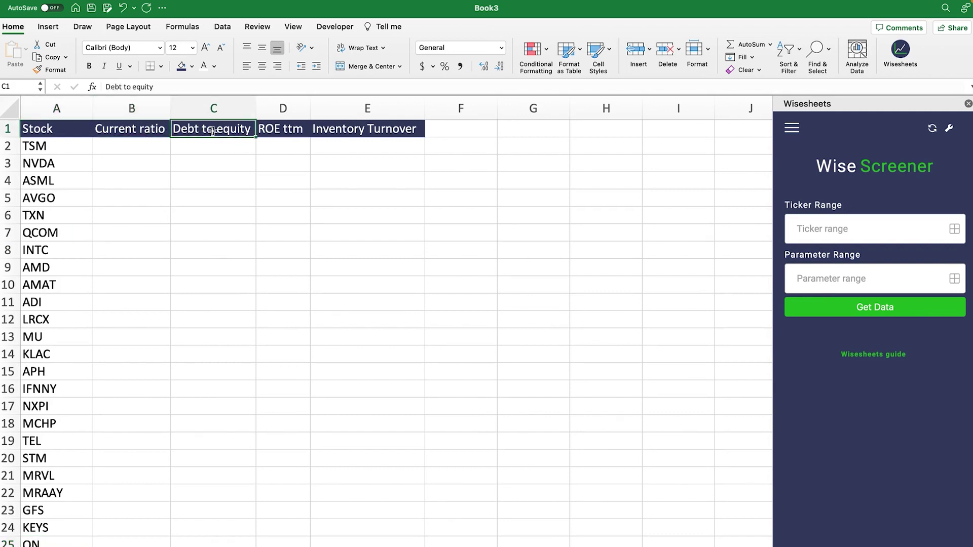
{"action": "left_click", "coordinate": [259, 130]}
{"action": "left_click", "coordinate": [345, 131]}
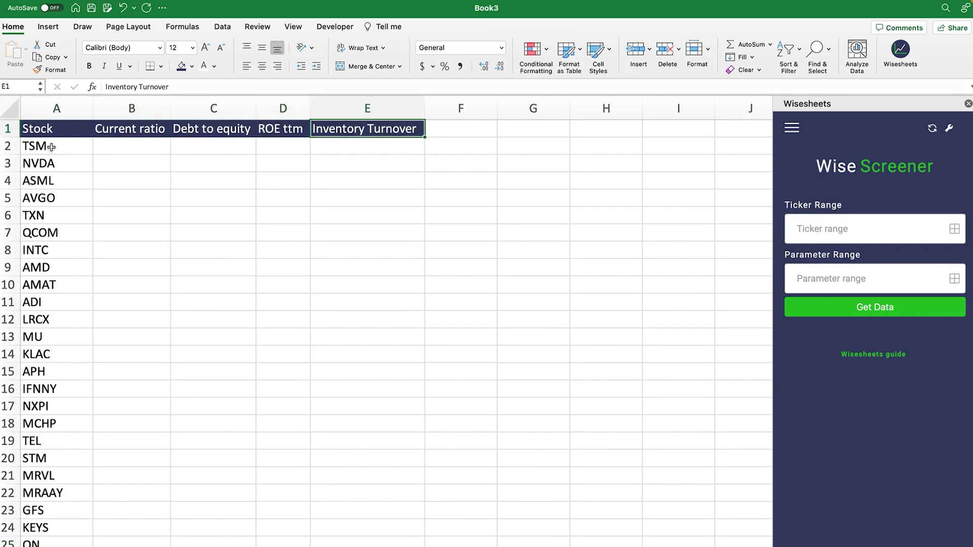
{"action": "left_click_drag", "start_coordinate": [51, 146], "coordinate": [51, 182]}
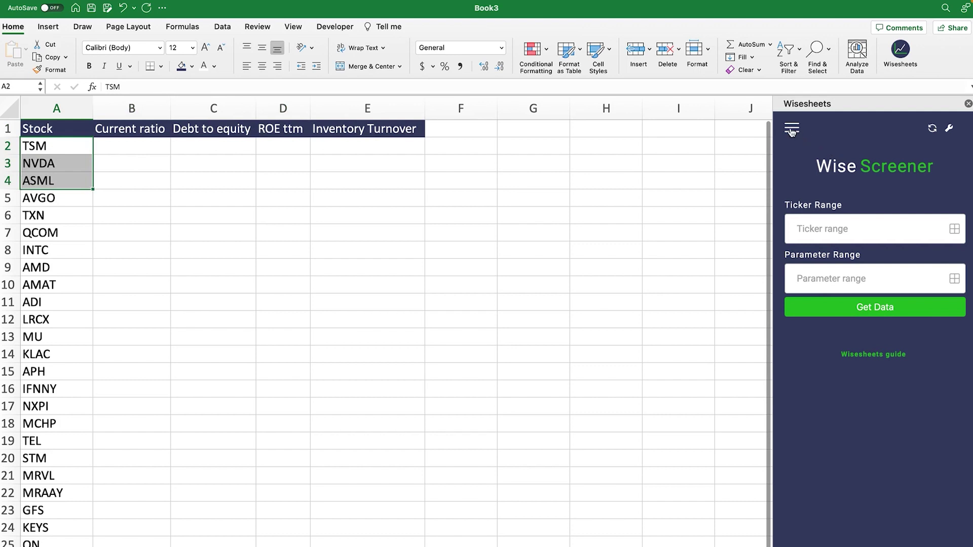
Step: Set the Wise Screener ticker range to A2:A25 and the parameter range to the ratio headers in B1:E1
{"action": "left_click_drag", "start_coordinate": [48, 148], "coordinate": [41, 539]}
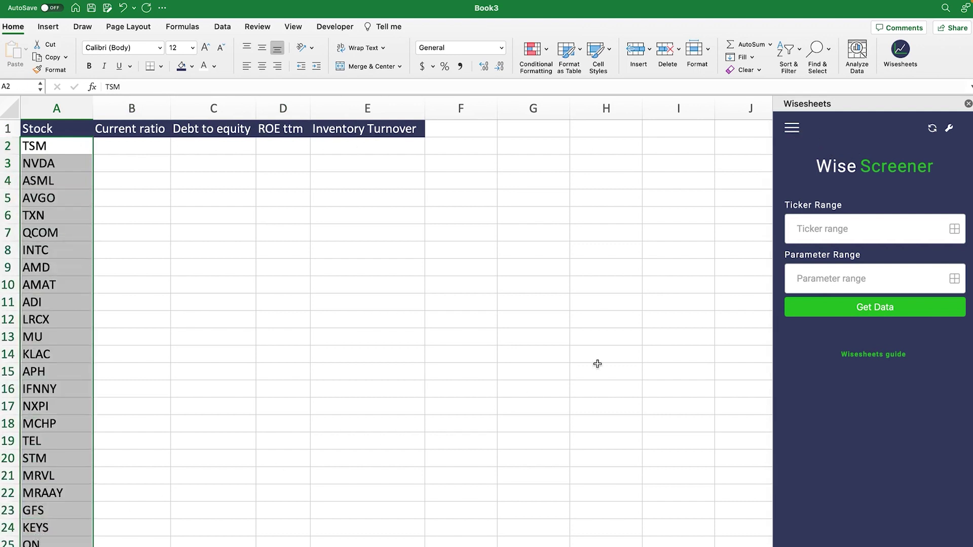
{"action": "left_click", "coordinate": [954, 228]}
{"action": "left_click_drag", "start_coordinate": [133, 129], "coordinate": [366, 131]}
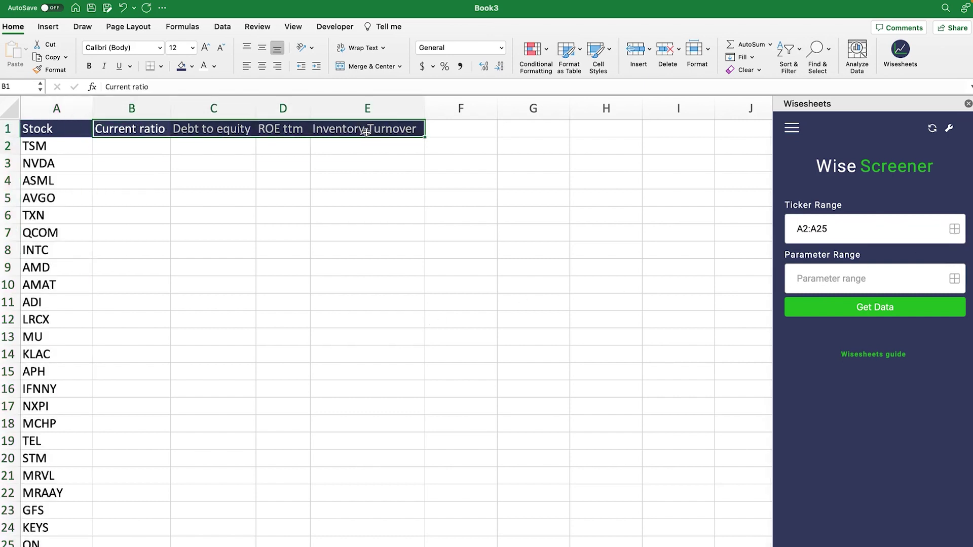
{"action": "left_click", "coordinate": [954, 278]}
{"action": "left_click", "coordinate": [549, 268]}
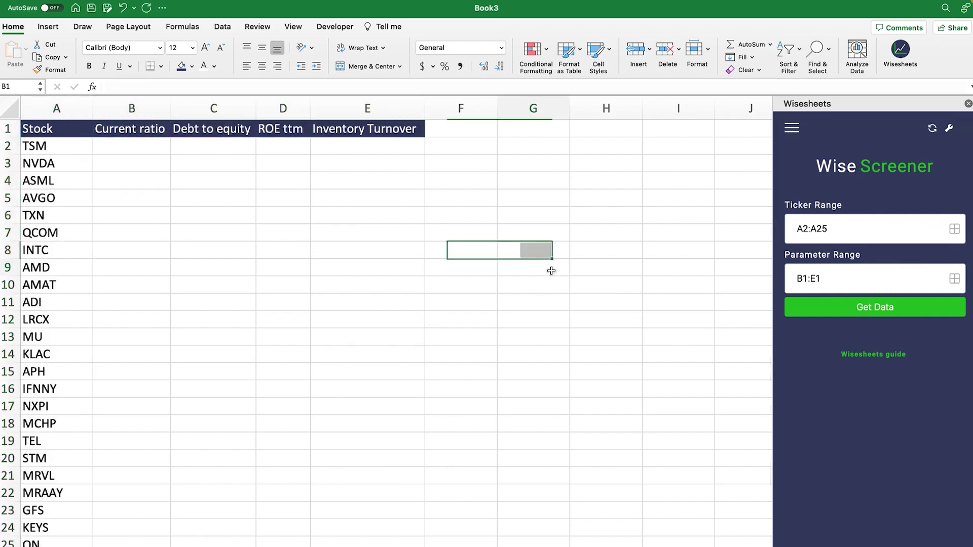
Step: Check the ratio headers in row 1, including ROE ttm, and fetch the Wise Screener data for the listed stocks
{"action": "left_click", "coordinate": [147, 130]}
{"action": "left_click", "coordinate": [190, 131]}
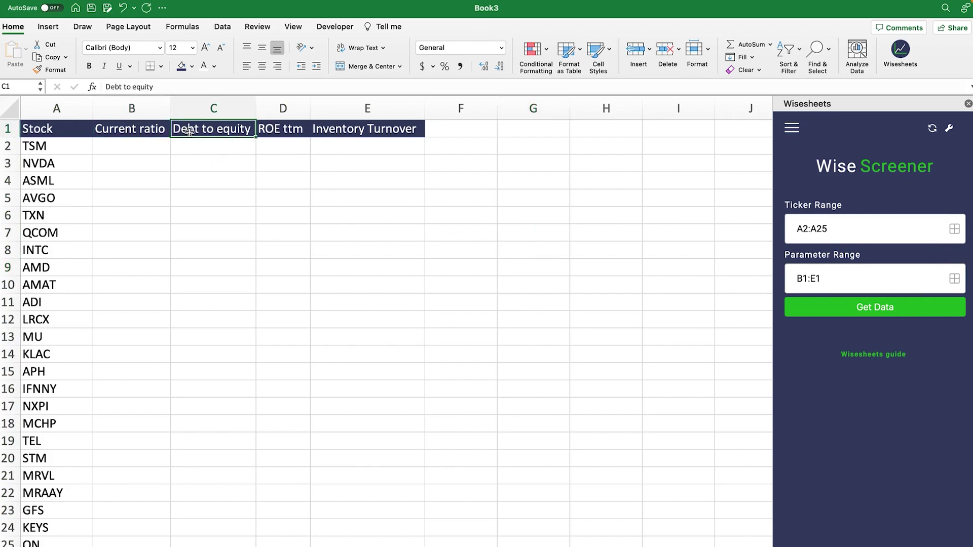
{"action": "left_click", "coordinate": [347, 132]}
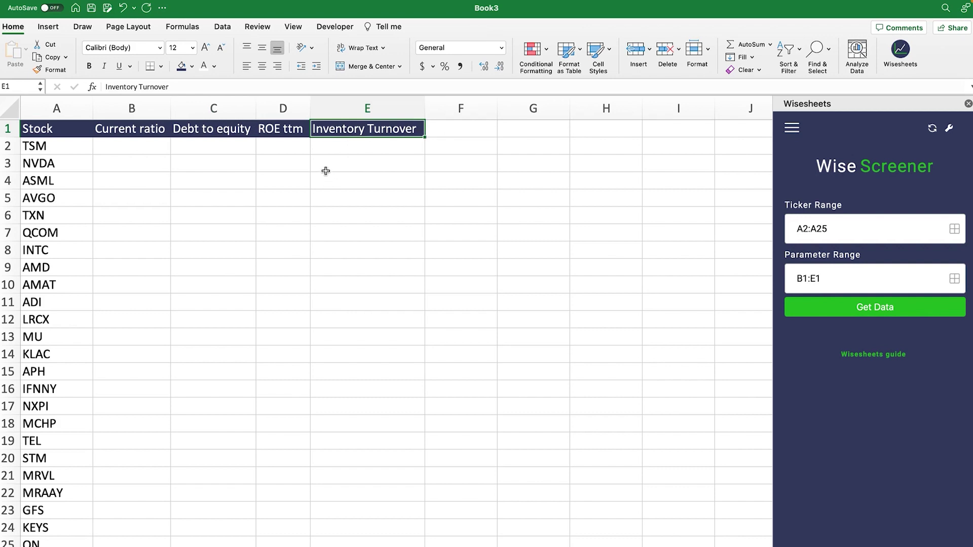
{"action": "key", "text": "Left"}
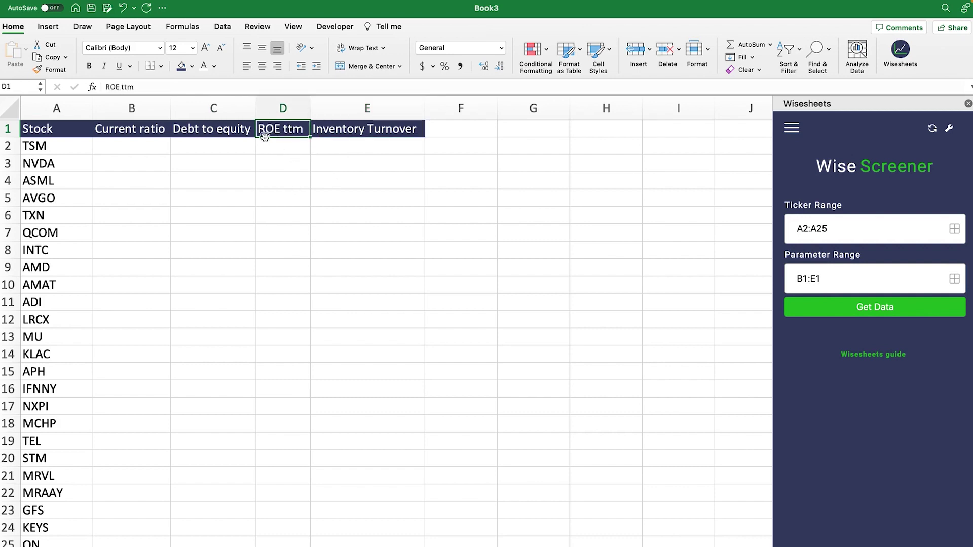
{"action": "left_click", "coordinate": [893, 308]}
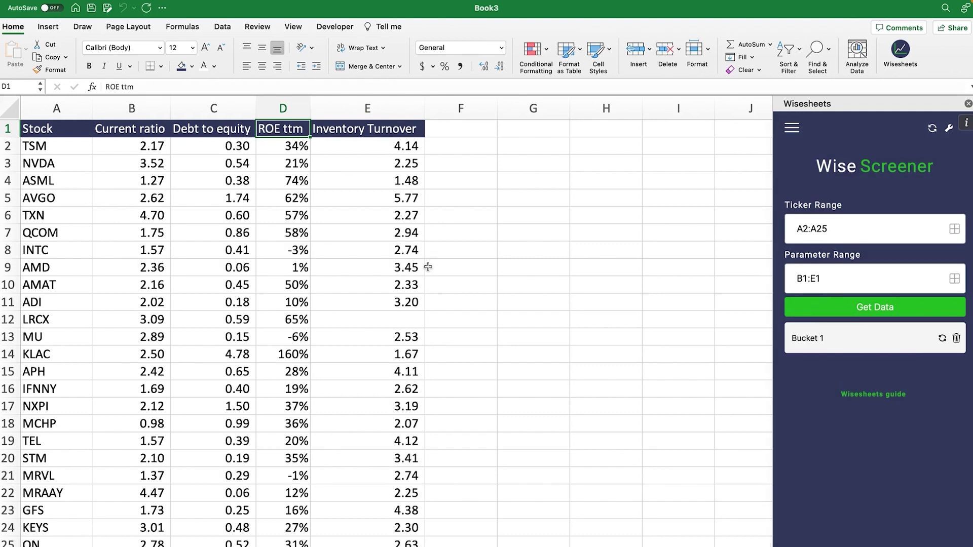
Step: Examine the retrieved ratios in B2:E25, the full stock table from A1, and the ROE ttm header in D1
{"action": "left_click", "coordinate": [114, 146]}
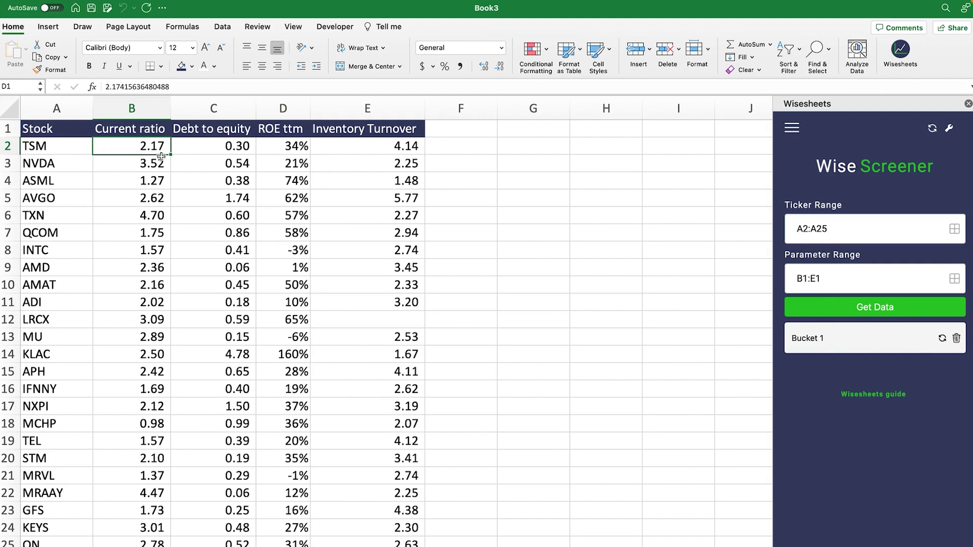
{"action": "left_click_drag", "start_coordinate": [162, 156], "coordinate": [394, 541]}
{"action": "left_click", "coordinate": [554, 381]}
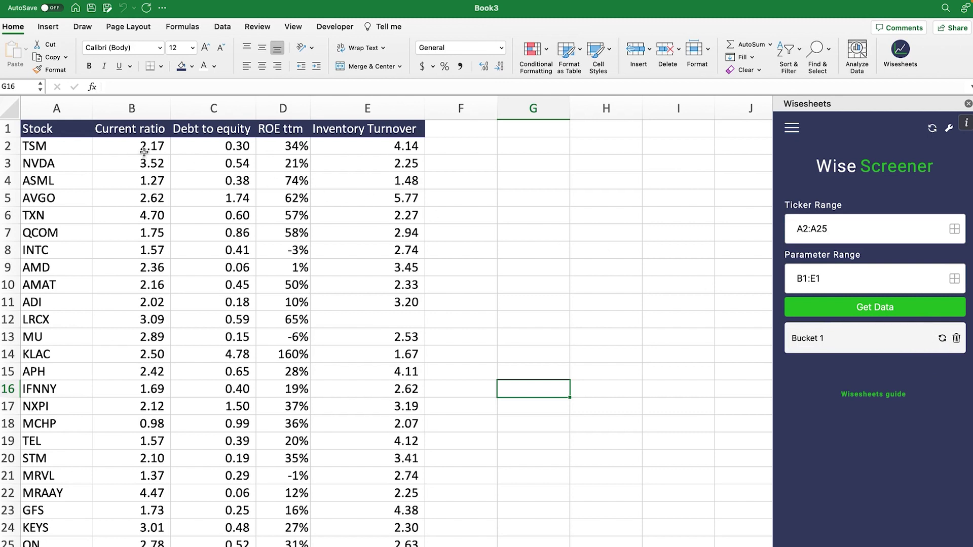
{"action": "left_click_drag", "start_coordinate": [144, 152], "coordinate": [375, 534]}
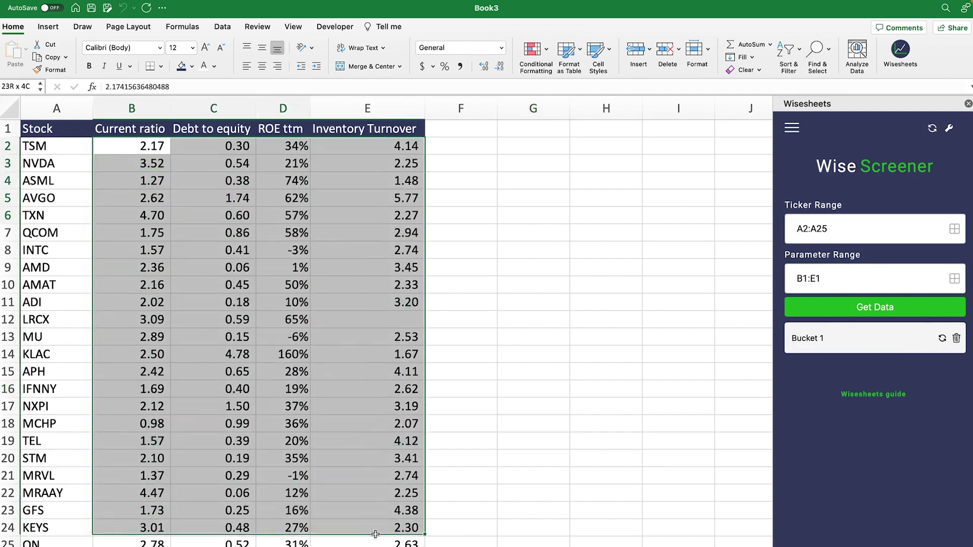
{"action": "left_click", "coordinate": [517, 288]}
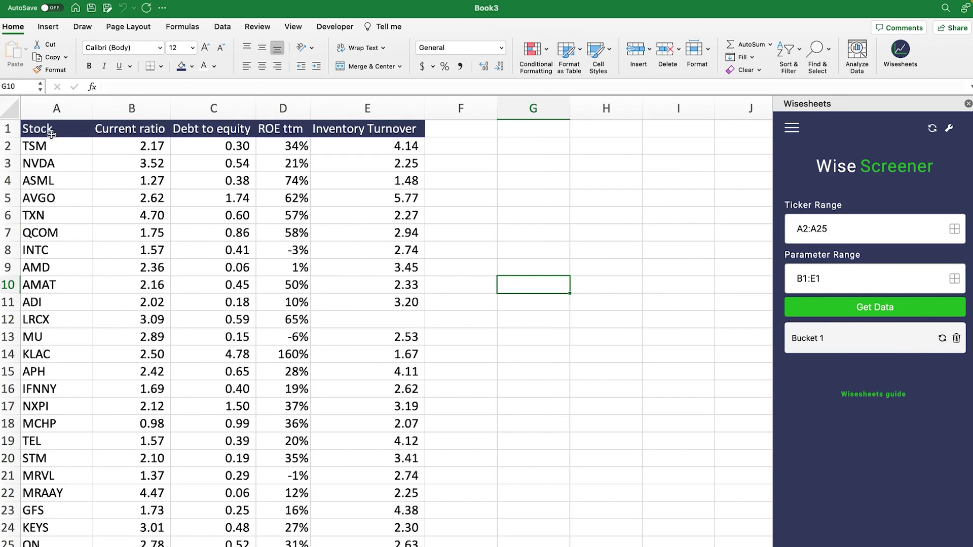
{"action": "left_click_drag", "start_coordinate": [51, 133], "coordinate": [402, 544]}
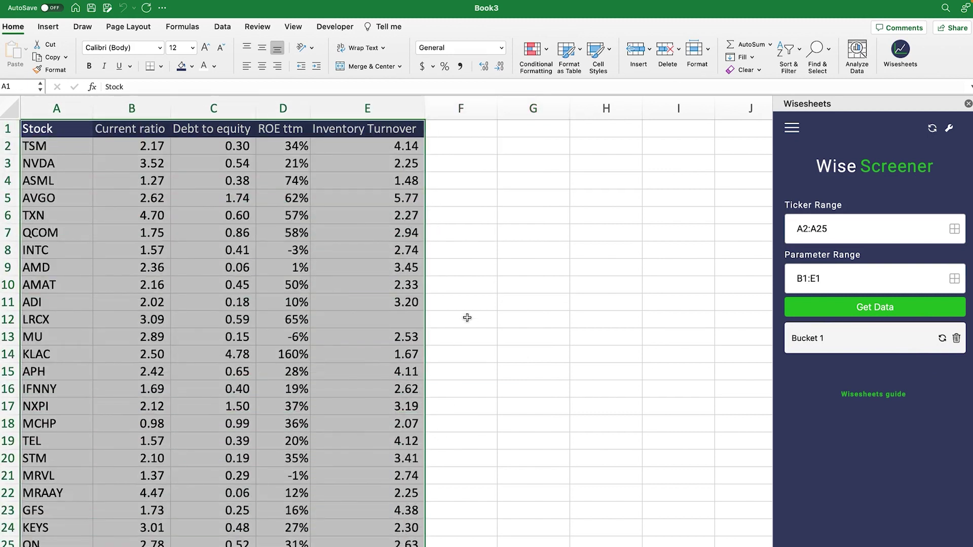
{"action": "mouse_move", "coordinate": [285, 138]}
{"action": "left_mouse_down"}
{"action": "mouse_move", "coordinate": [284, 167]}
{"action": "mouse_move", "coordinate": [285, 130]}
{"action": "left_mouse_up"}
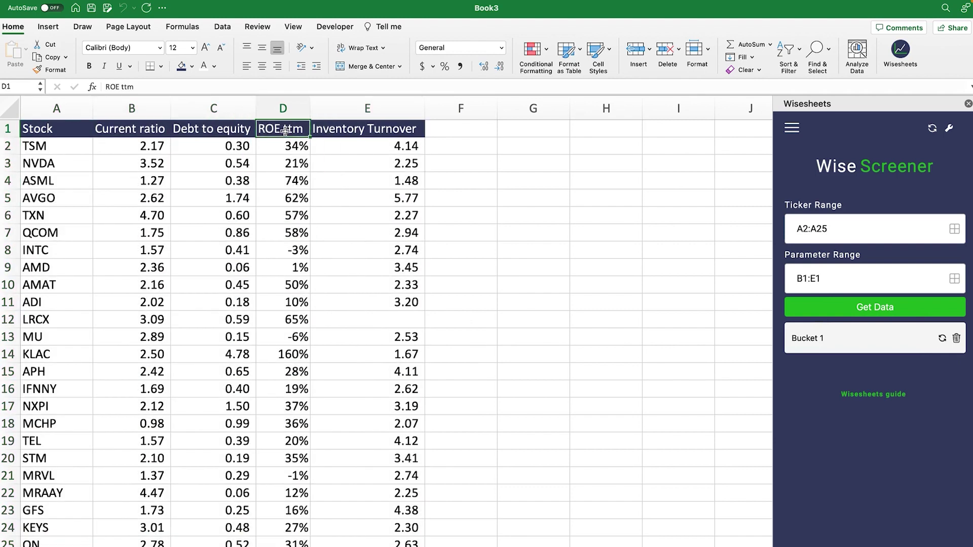